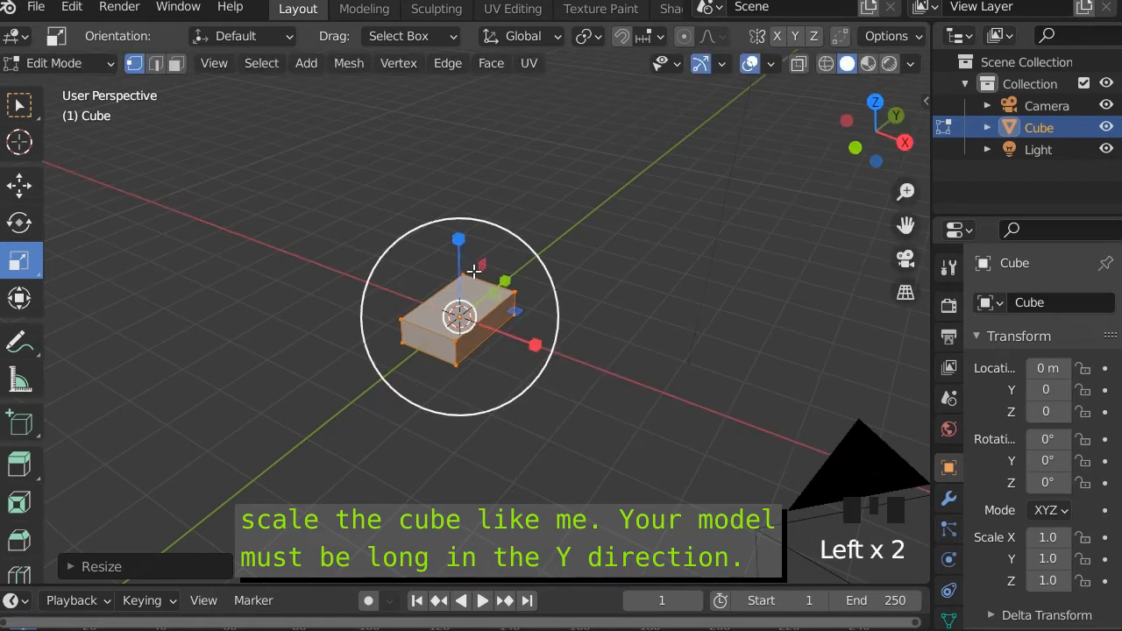
Stretch the flattened cube along the Y axis and divide its length into four segments with three crosswise loop cuts.
left_click_drag(457, 238, 546, 235)
middle_click_drag(546, 238, 561, 326)
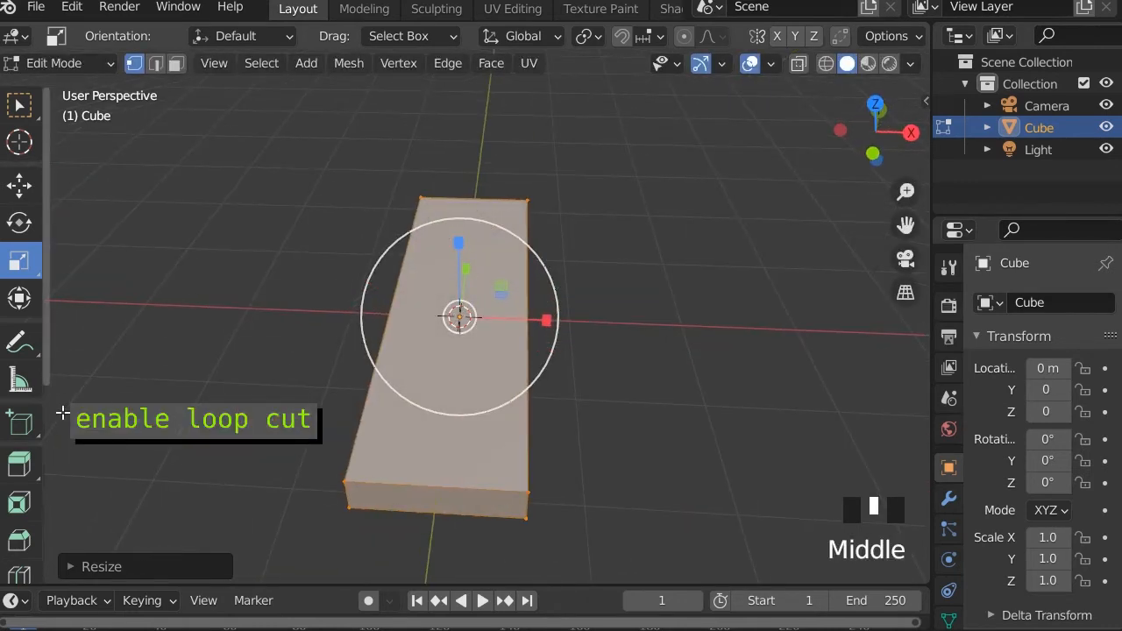
scroll(37, 457, "down", 5)
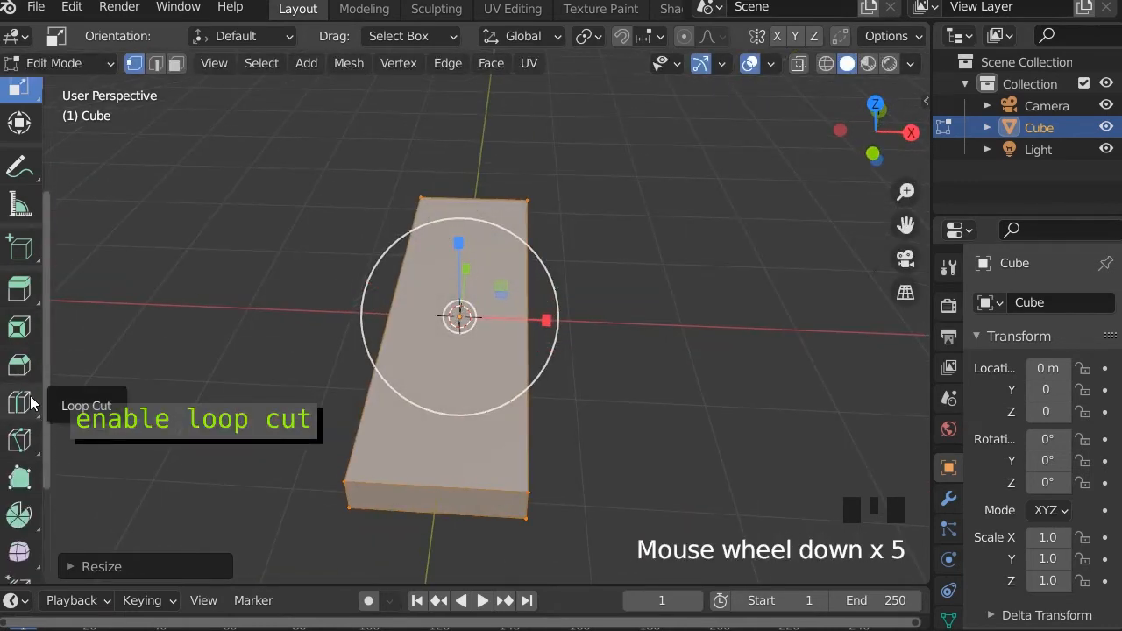
left_click(27, 401)
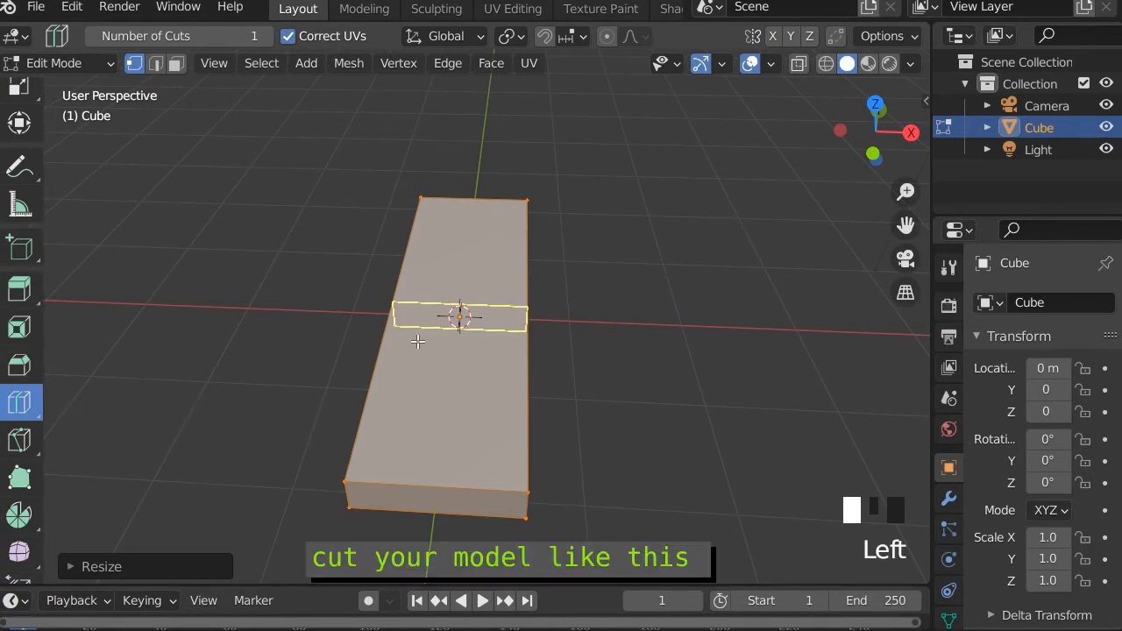
left_click(442, 307)
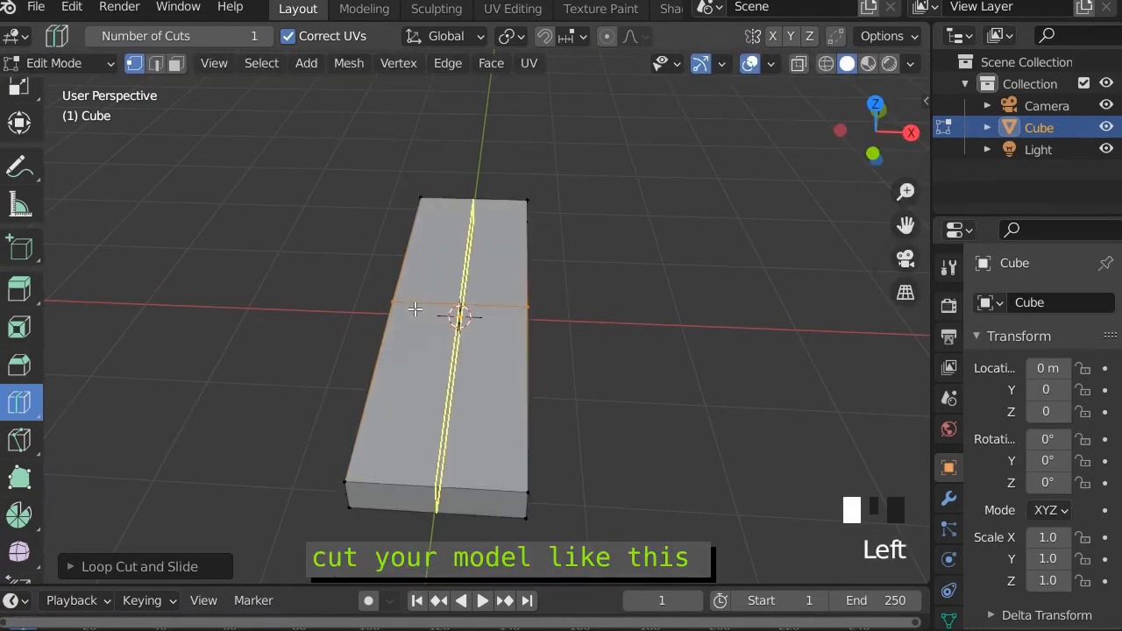
left_click(382, 381)
left_click(436, 248)
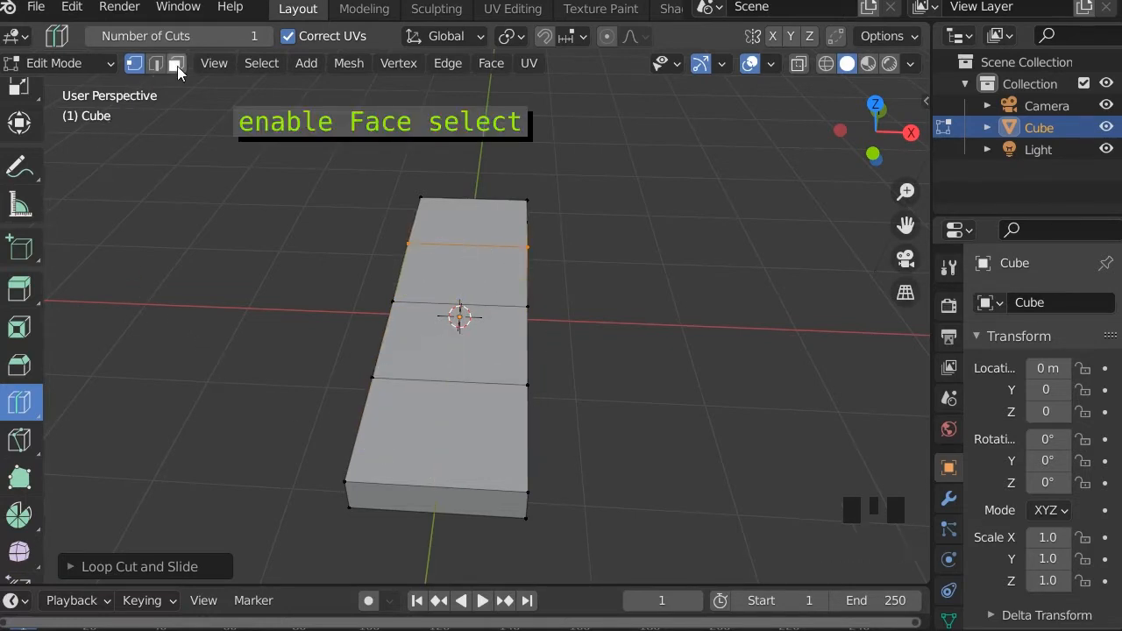
Switch to face selection and activate the Tweak selection tool.
middle_click_drag(473, 302, 351, 273)
middle_click_drag(485, 328, 492, 333)
scroll(492, 333, "up", 2)
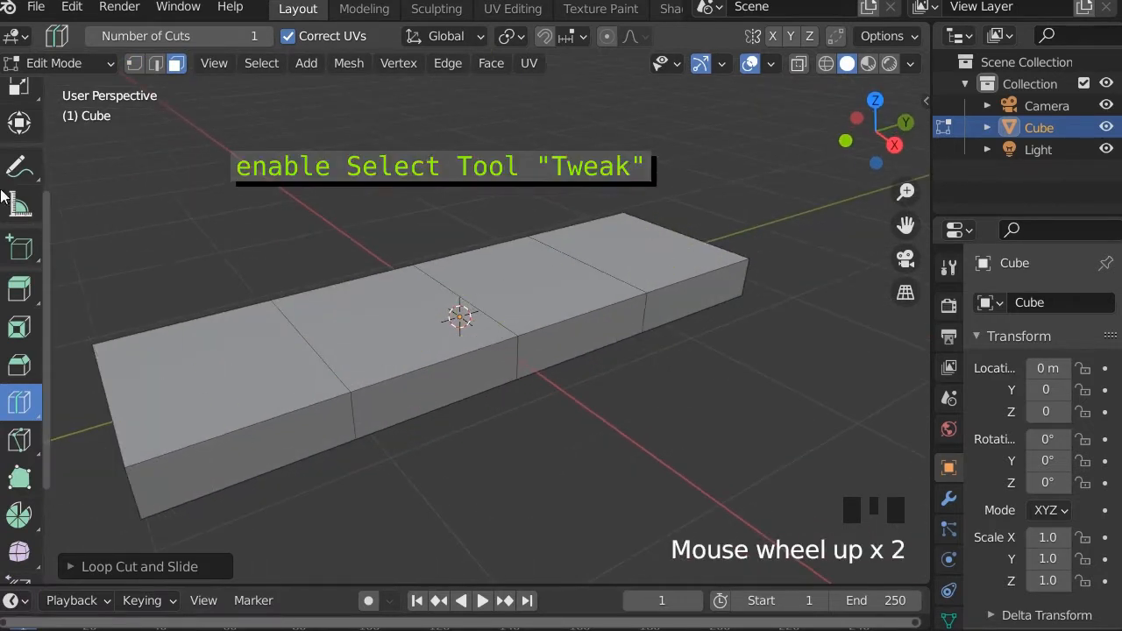
scroll(24, 112, "up", 4)
scroll(24, 113, "up", 3)
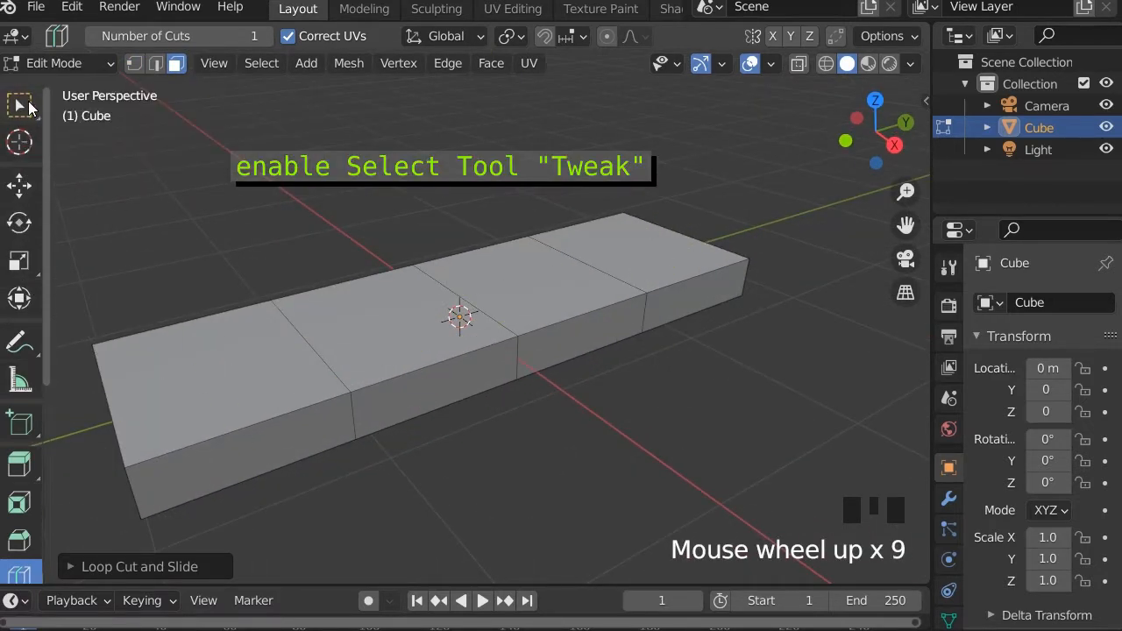
left_click(27, 107)
left_click(26, 107)
left_click(98, 111)
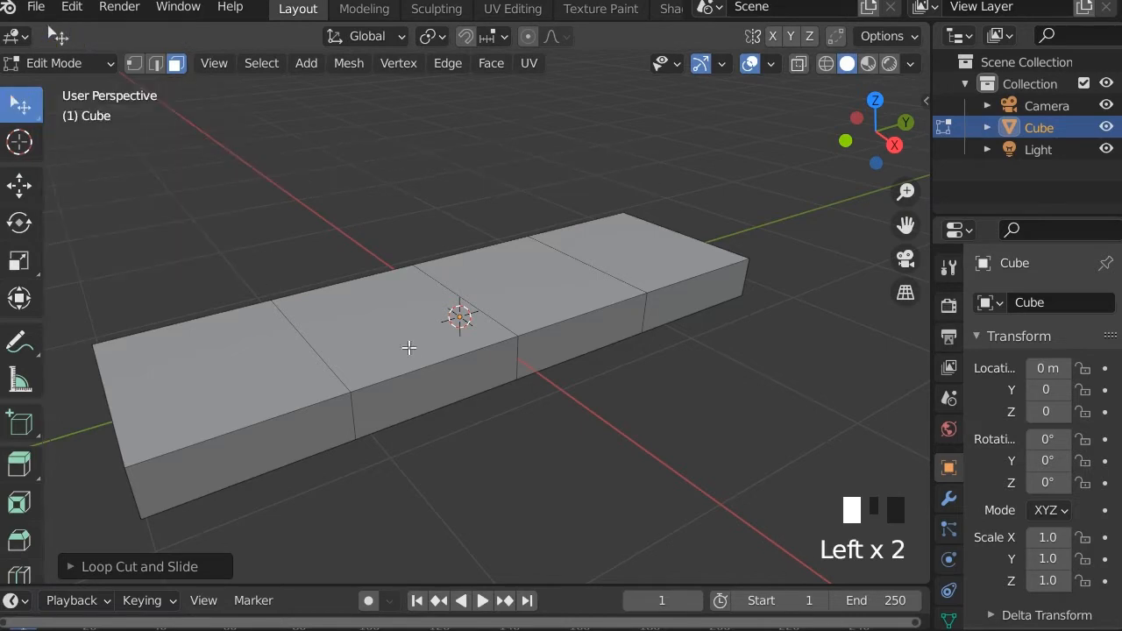
Extrude the two middle faces on the block's positive X side outward together.
left_click(439, 385)
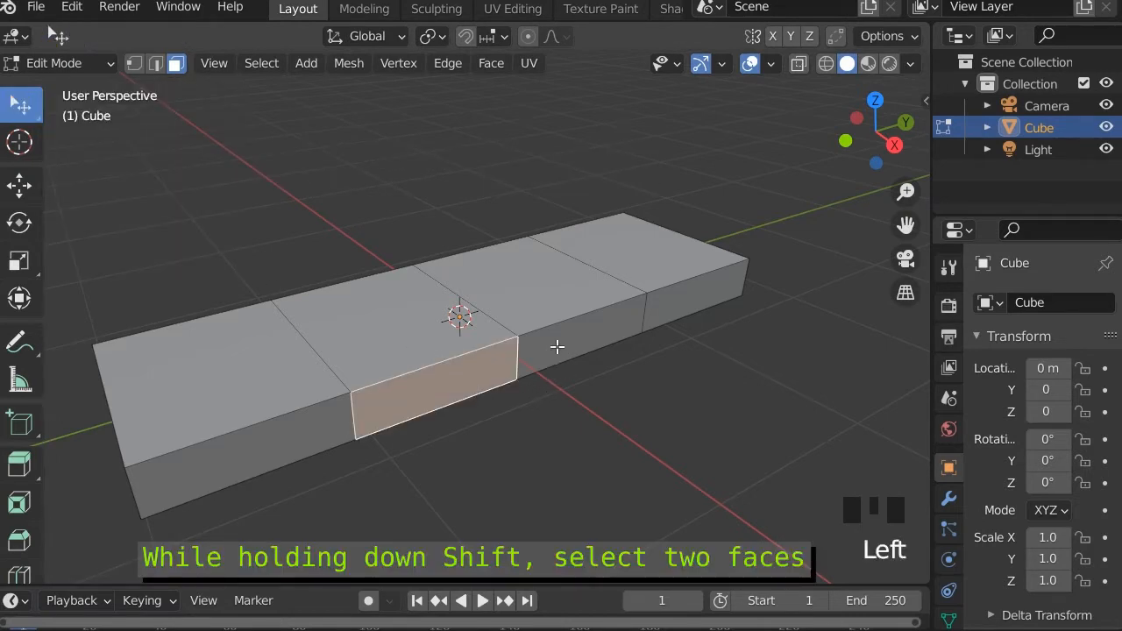
left_click_drag(568, 345, 531, 350)
middle_click_drag(531, 350, 493, 381)
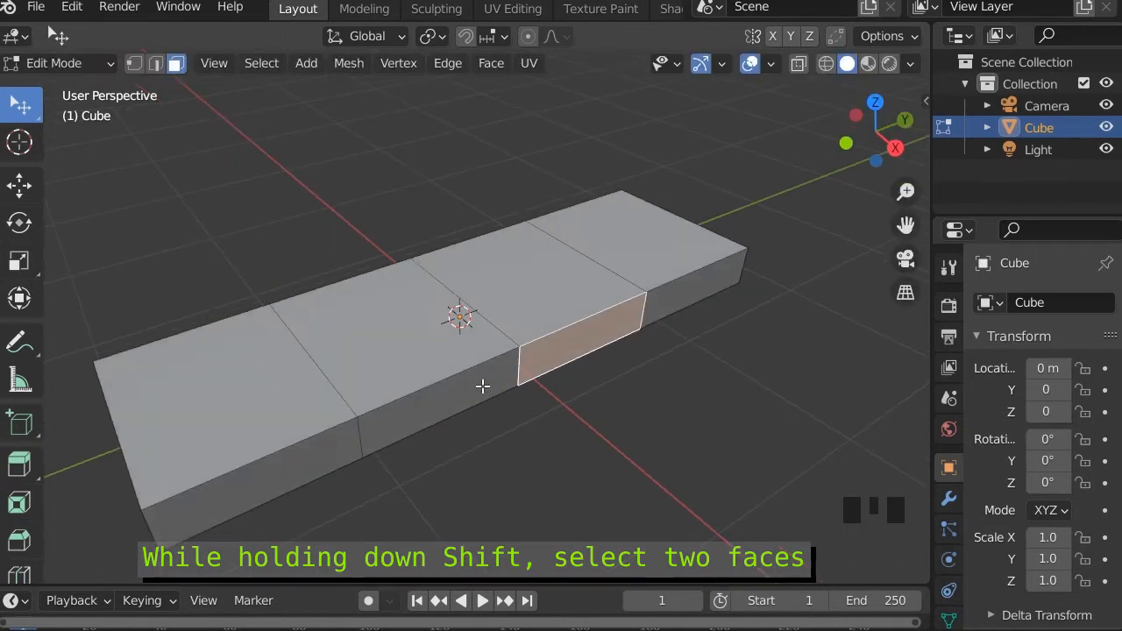
left_click(483, 386, "shift")
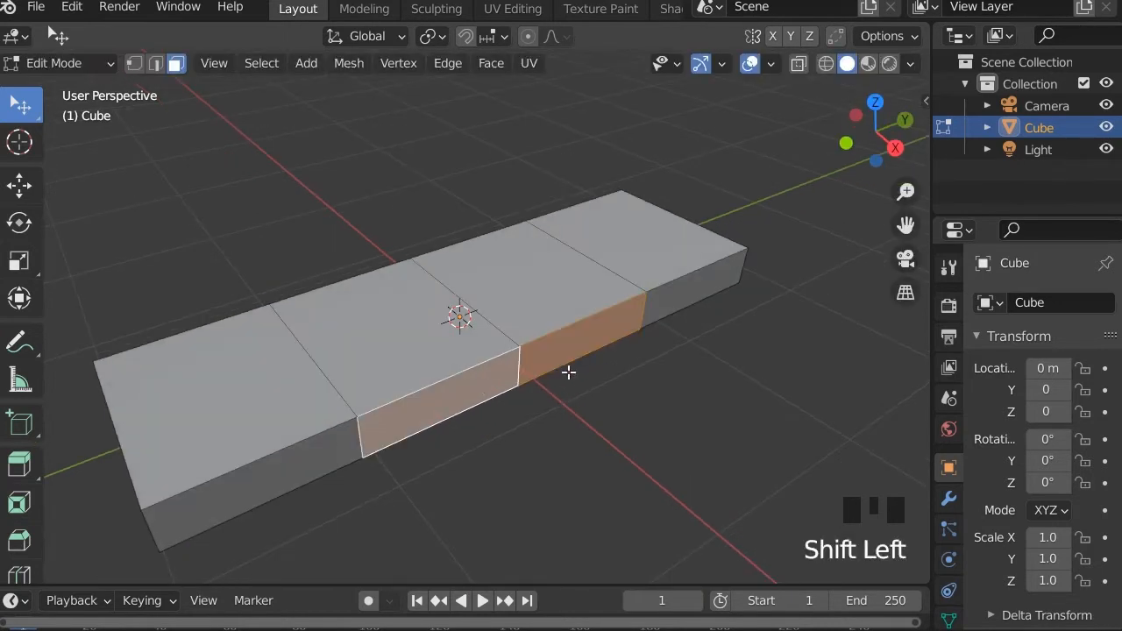
middle_click_drag(131, 195, 110, 368)
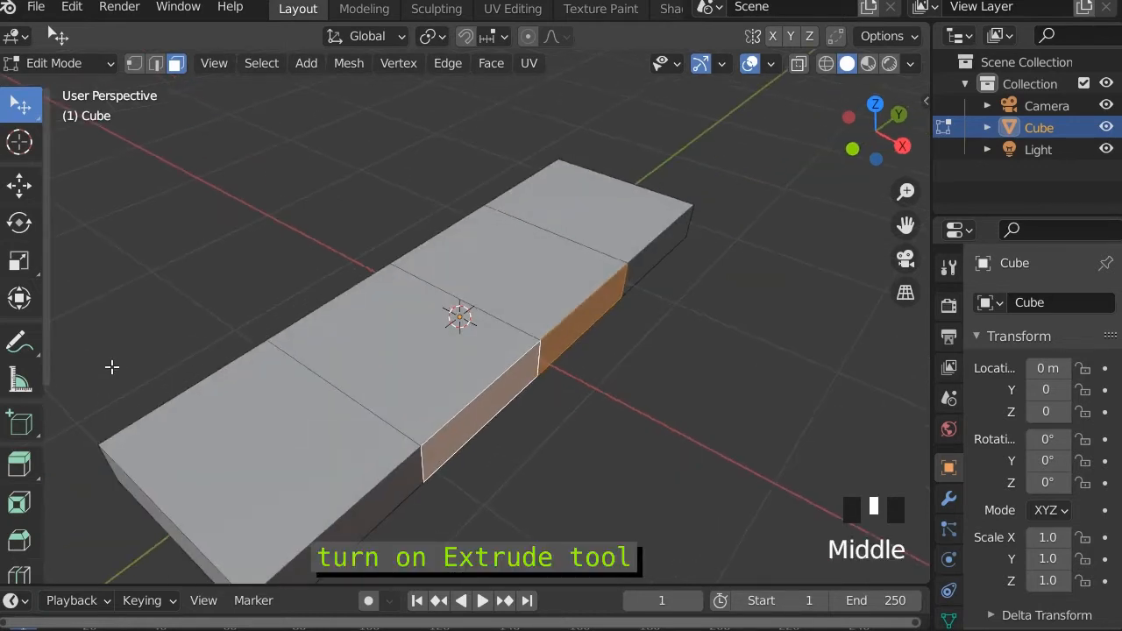
left_click(19, 465)
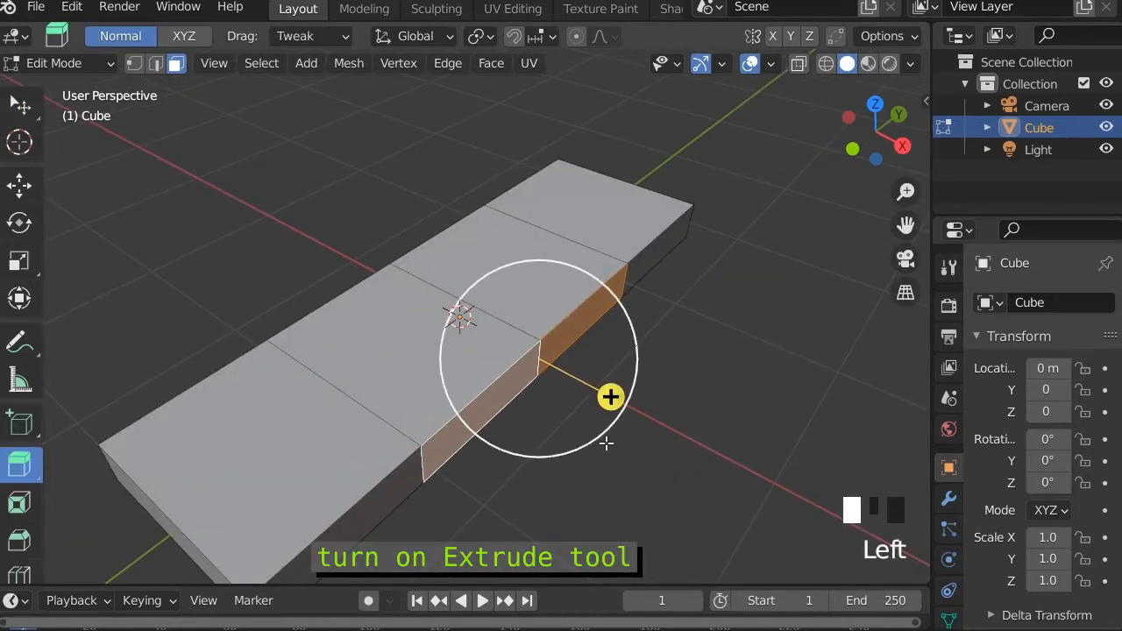
left_click_drag(611, 396, 649, 418)
Extrude the two end-segment faces on the block's negative X side outward, then return to Object Mode.
middle_click_drag(442, 327, 451, 322)
left_click(235, 286)
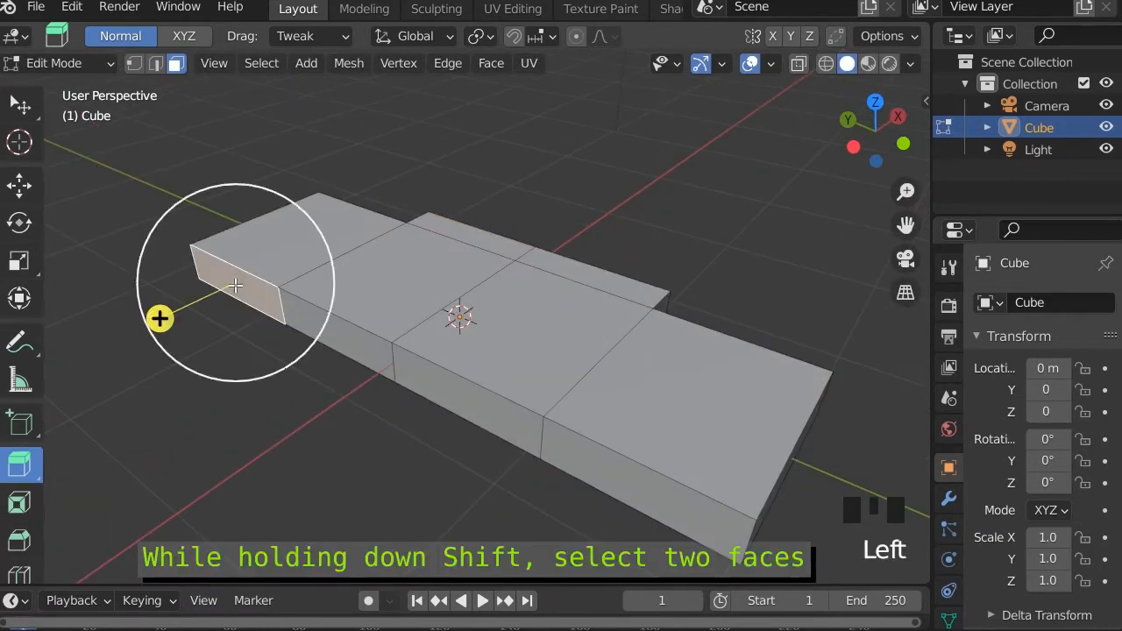
left_click(643, 499, "shift")
key("e")
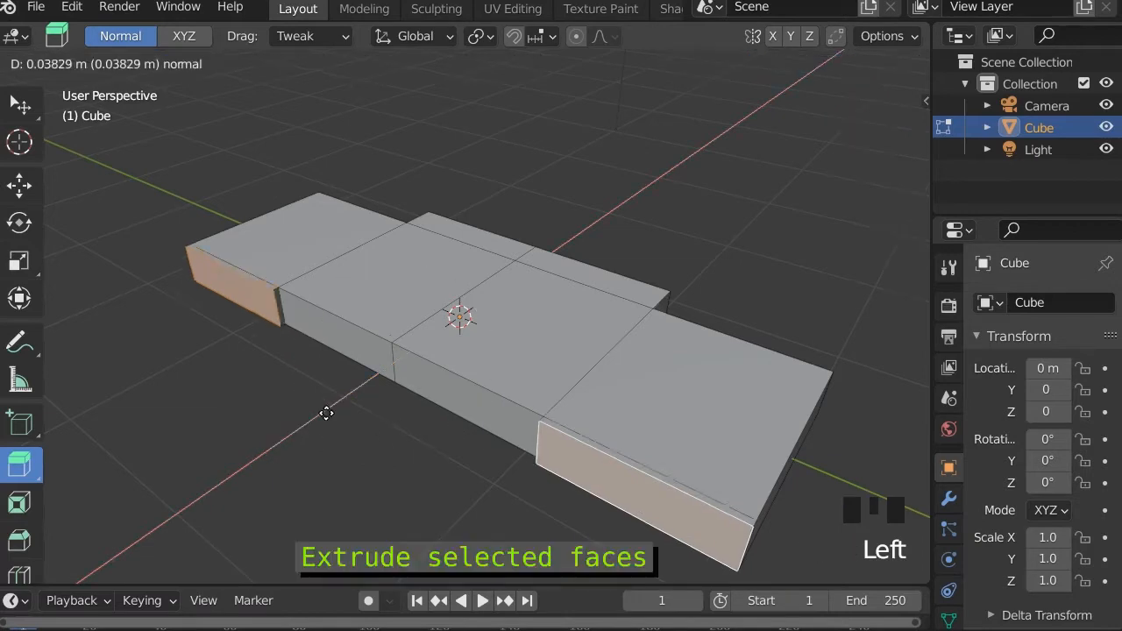
left_click(298, 423)
mouse_move(249, 309)
middle_mouse_down()
mouse_move(589, 393)
mouse_move(538, 456)
middle_mouse_up()
left_click(57, 64)
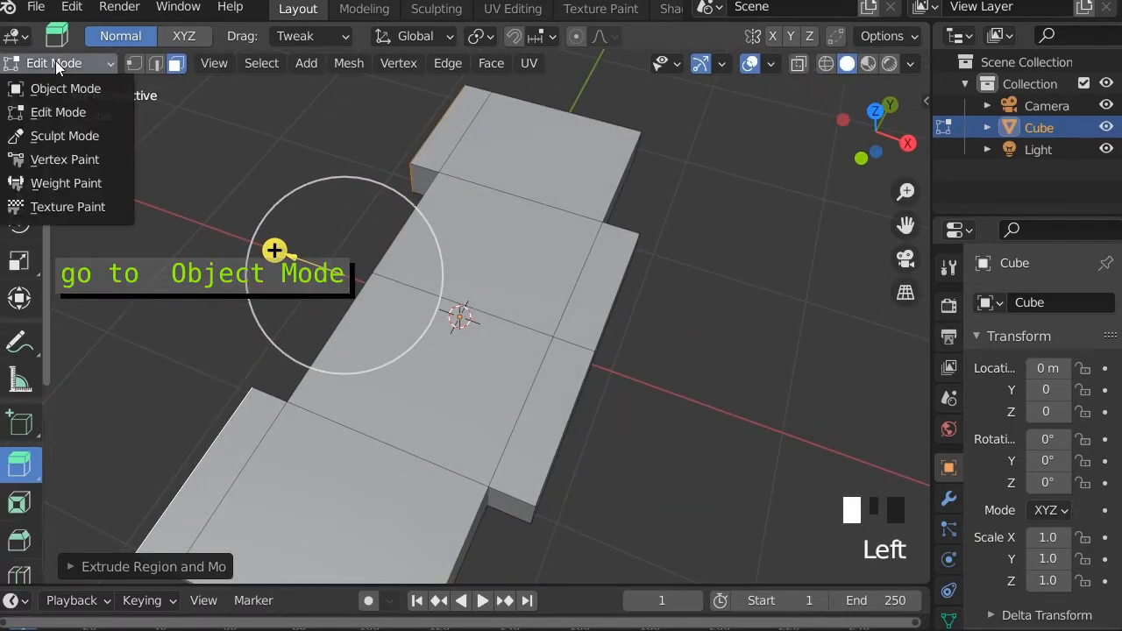
left_click(64, 88)
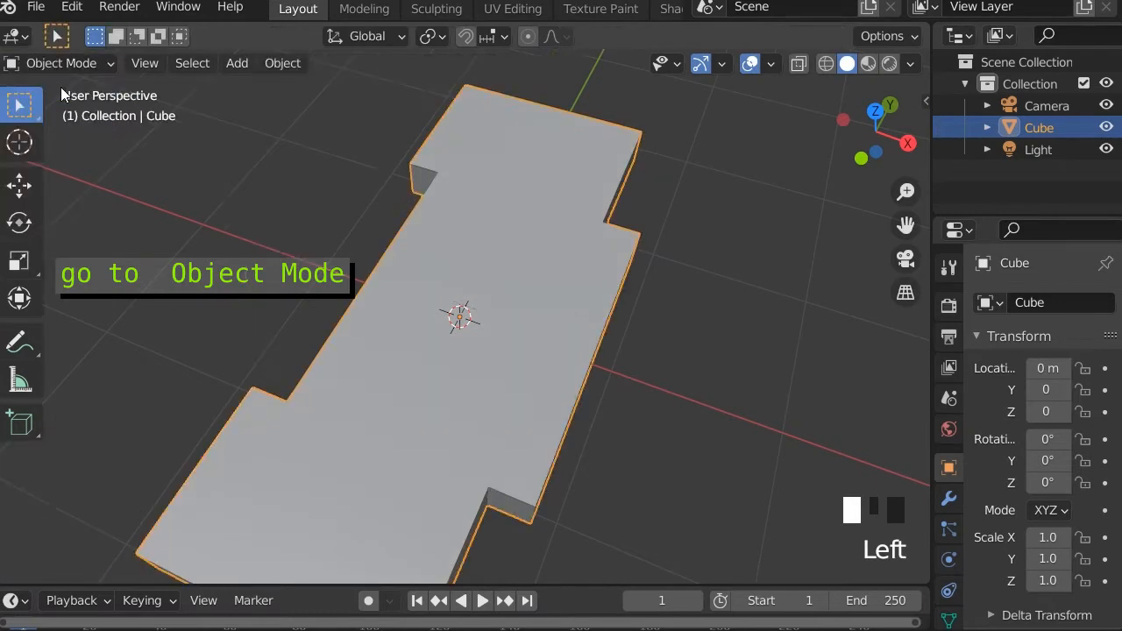
Add a Bevel modifier to the block and set it to 3 segments.
scroll(620, 350, "down", 1)
middle_click_drag(620, 350, 571, 295, "shift")
scroll(570, 351, "up", 2)
middle_click_drag(569, 350, 749, 355)
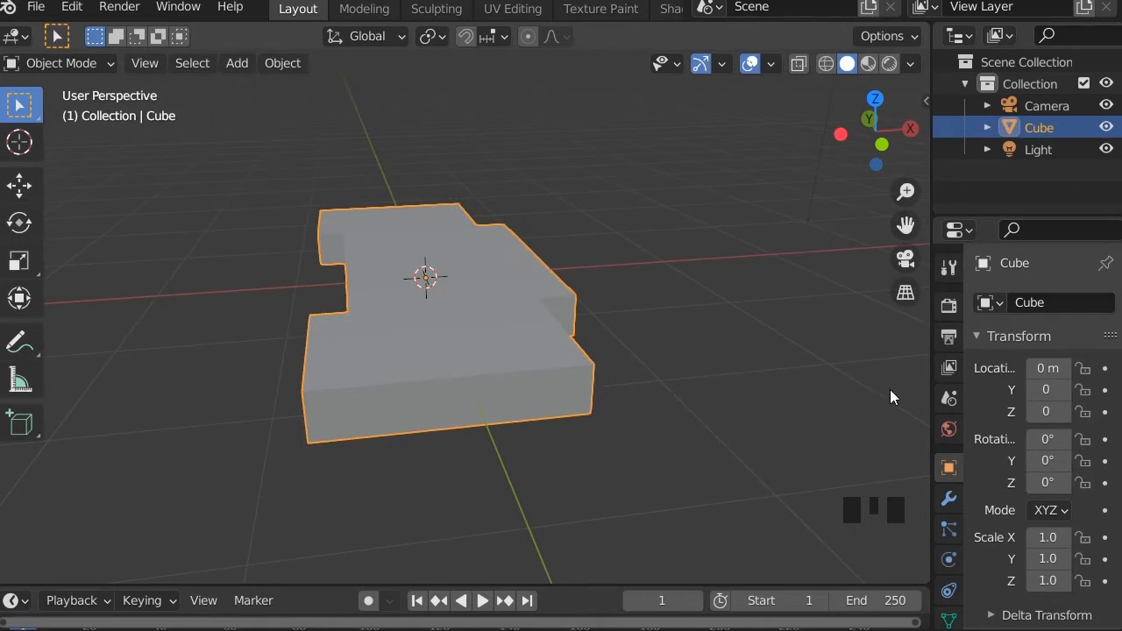
left_click(947, 499)
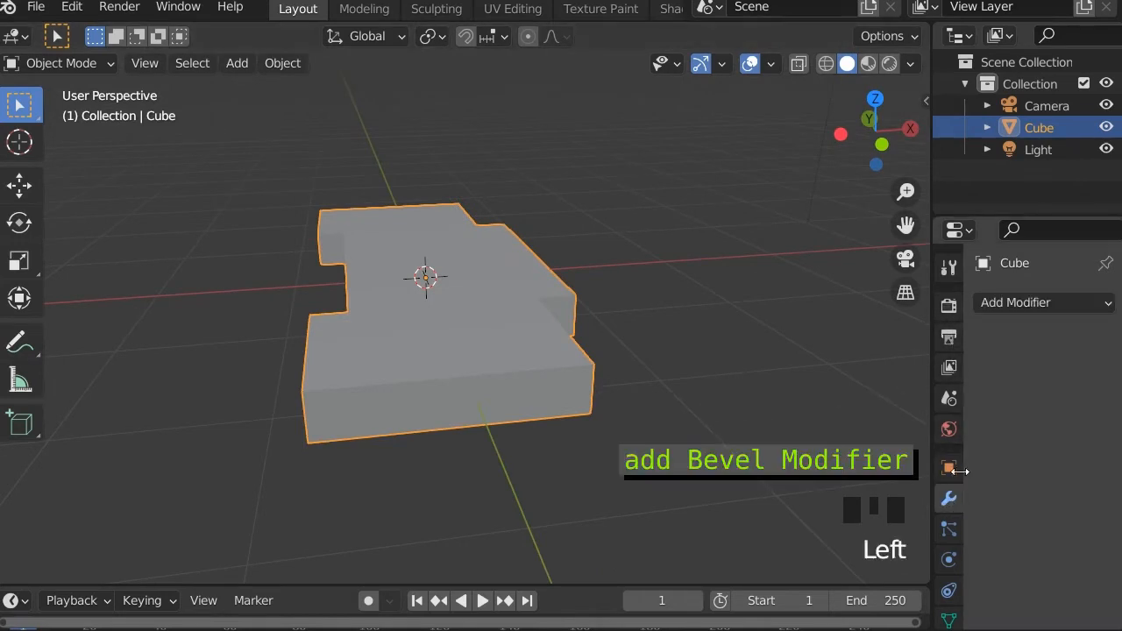
left_click(1018, 305)
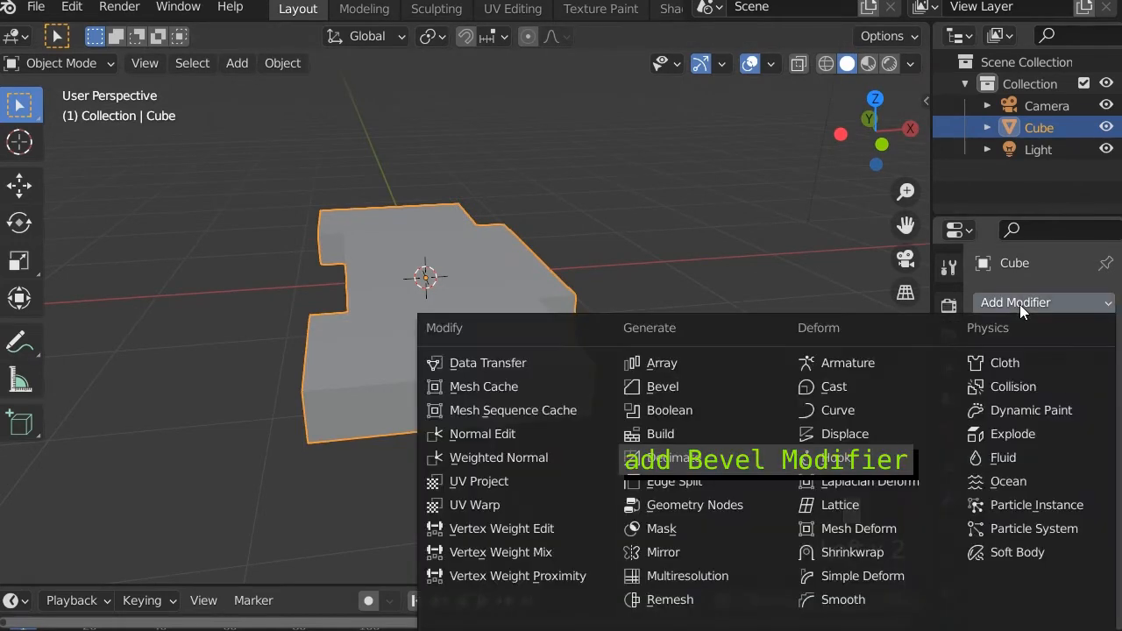
left_click(659, 386)
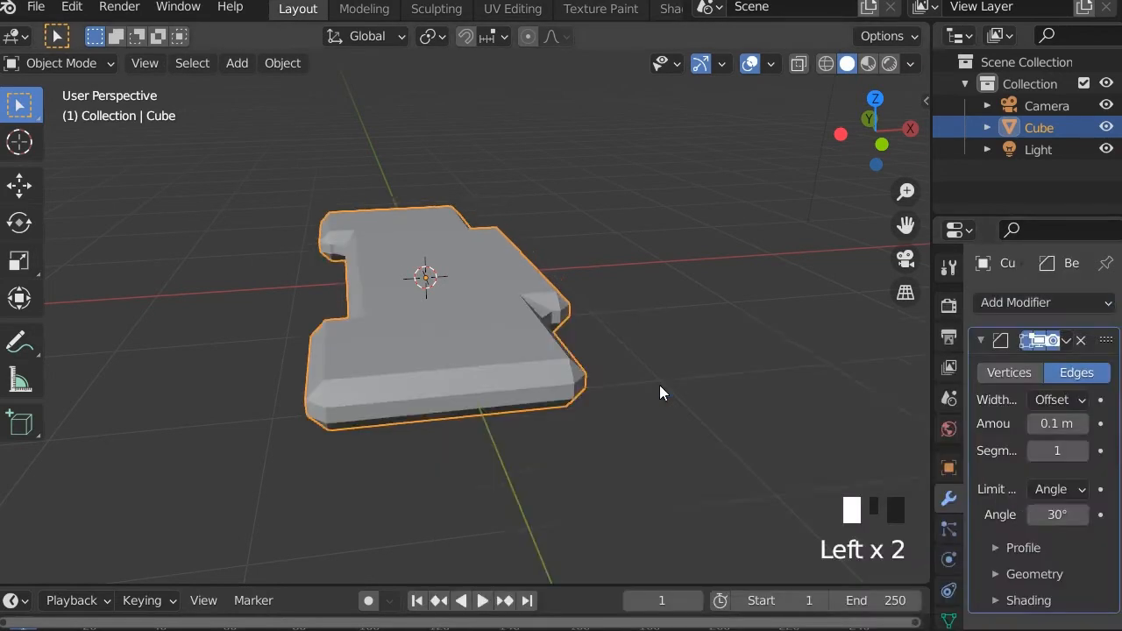
left_click(1084, 451)
left_click(1083, 451)
middle_click_drag(525, 298, 590, 335)
scroll(567, 293, "up", 3)
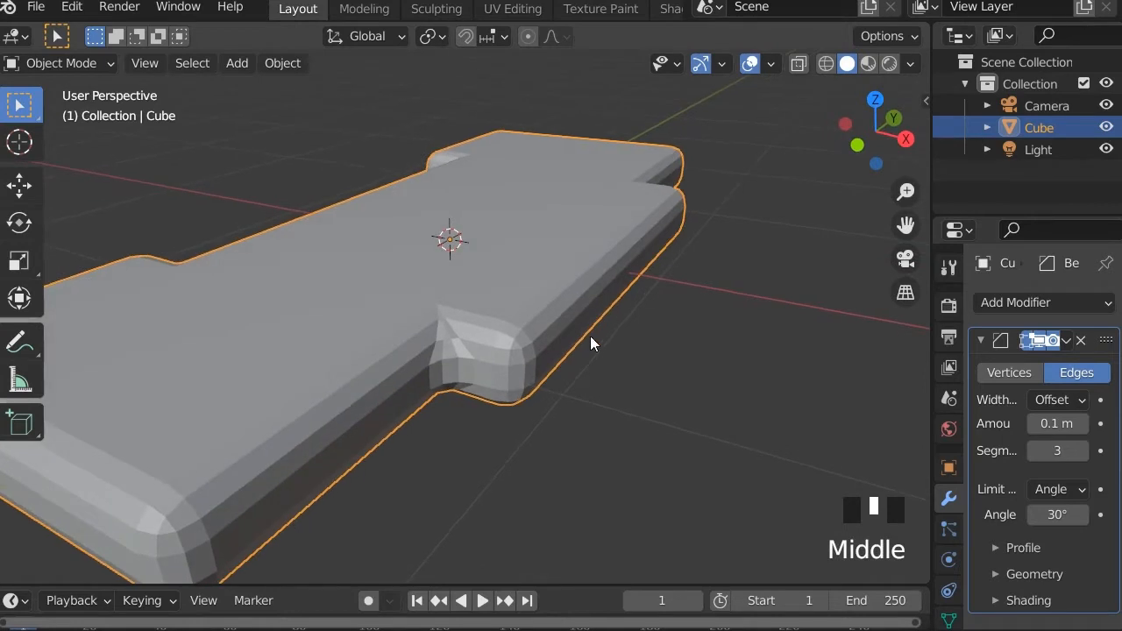
Add a Bezier circle curve object at the centre of the scene.
middle_click_drag(680, 354, 554, 285)
scroll(527, 278, "down", 4)
scroll(527, 278, "up", 1)
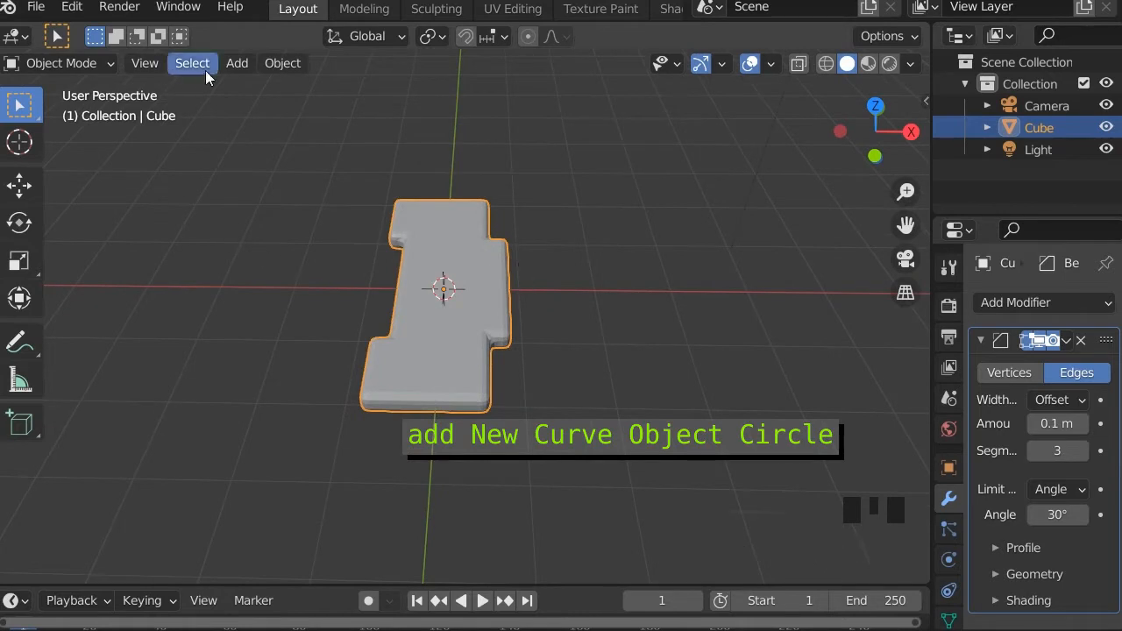
left_click(234, 63)
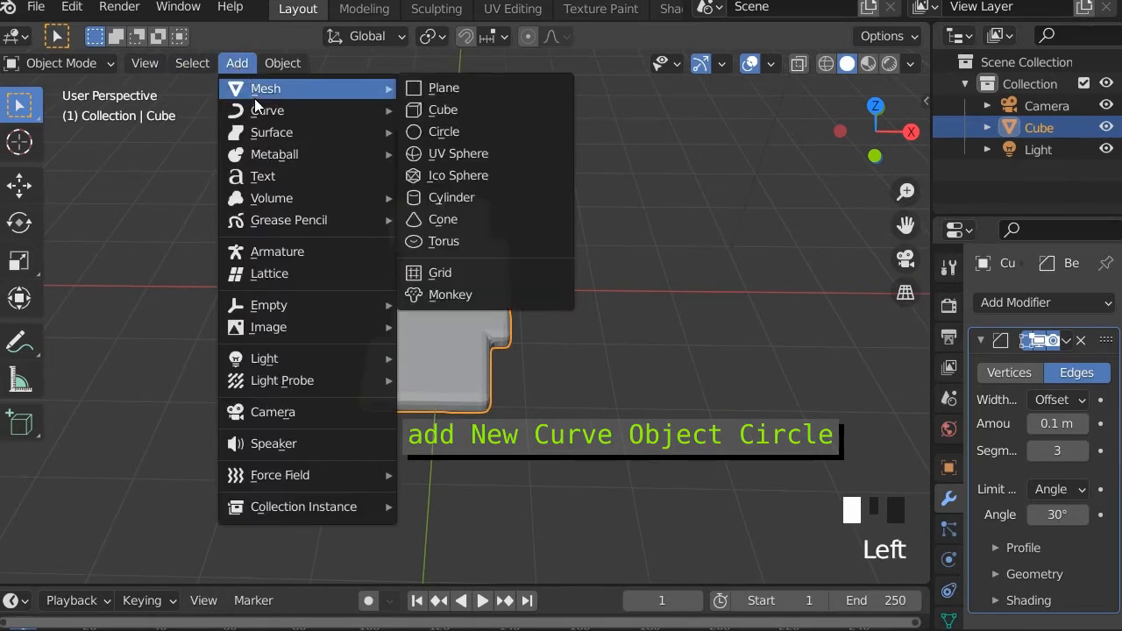
mouse_move(257, 114)
left_click(478, 131)
Set the Bezier circle's X rotation to 90° so that it stands upright.
middle_click_drag(570, 369, 462, 349)
key("n")
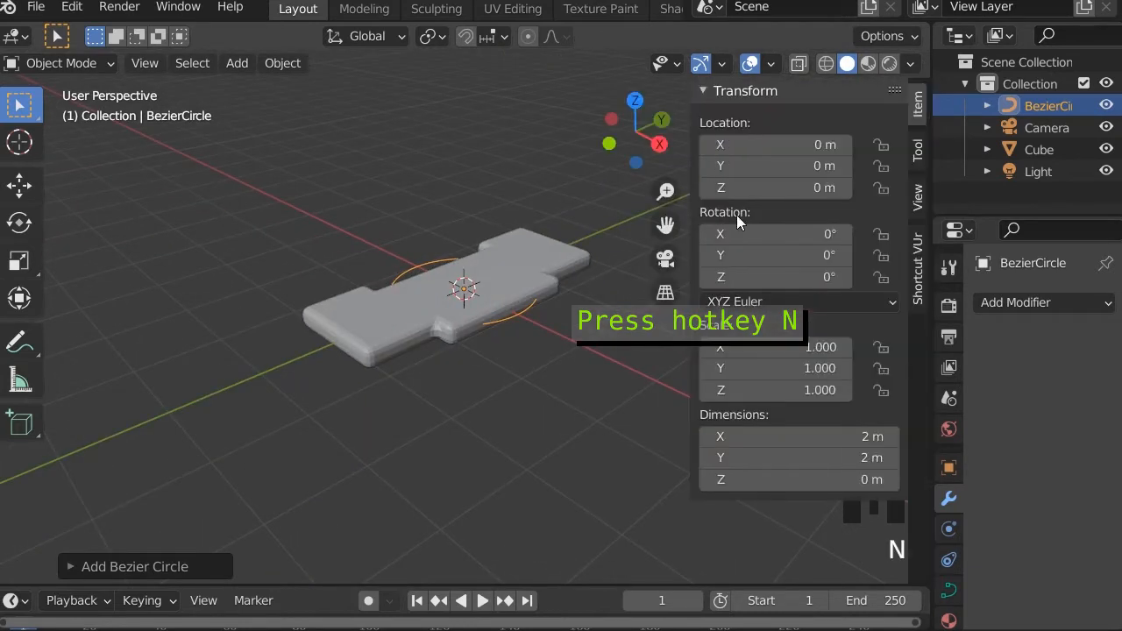
left_click(777, 233)
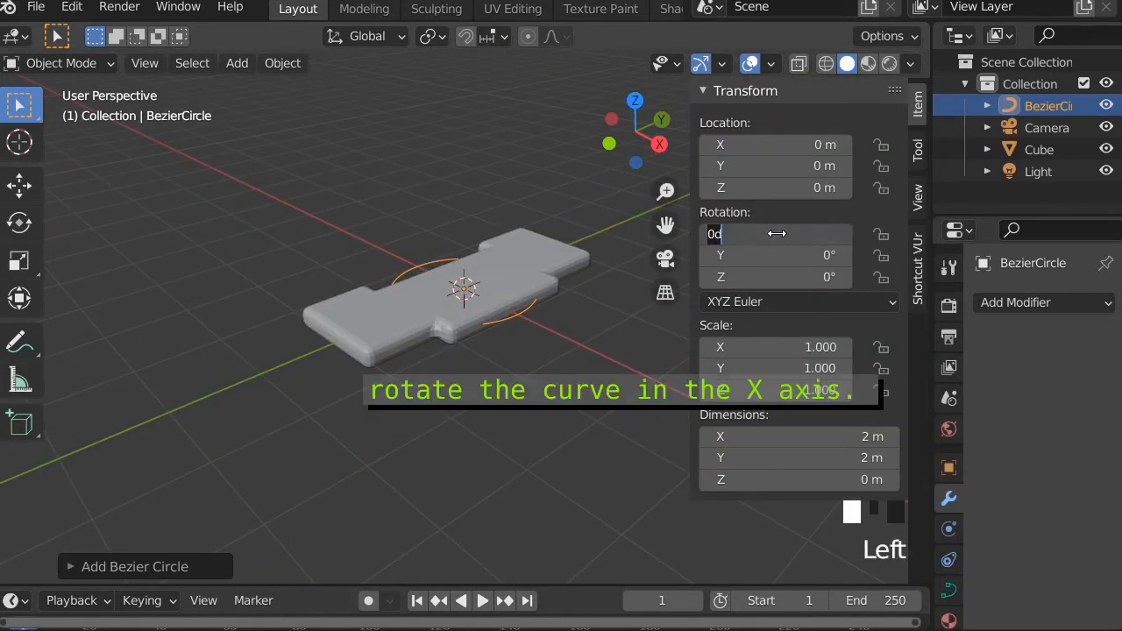
type("90")
key("Return")
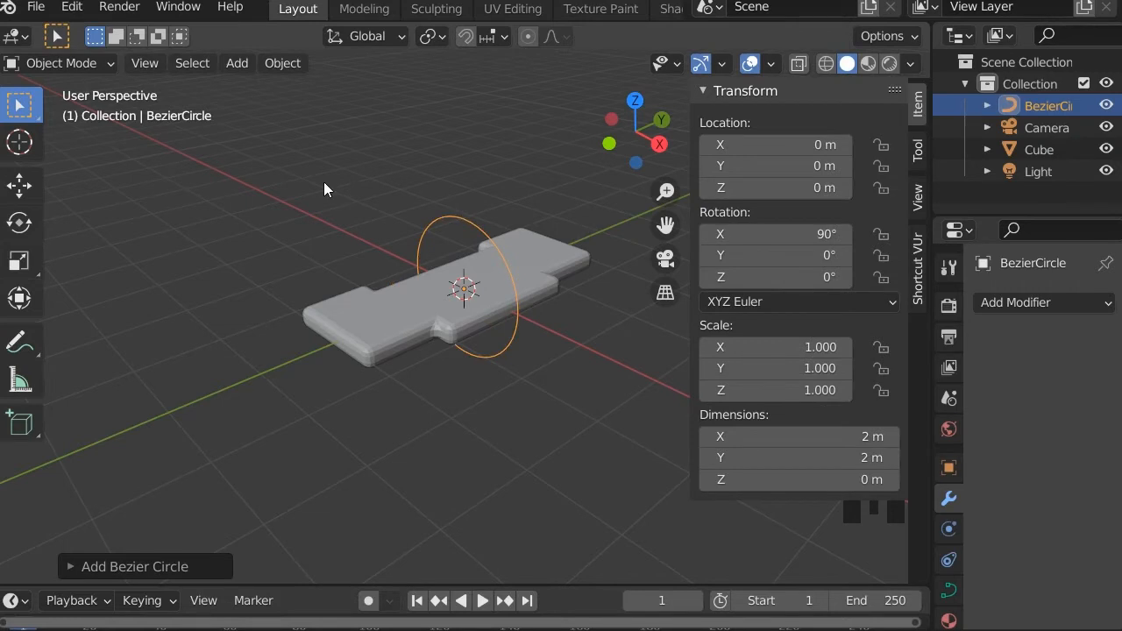
key("n")
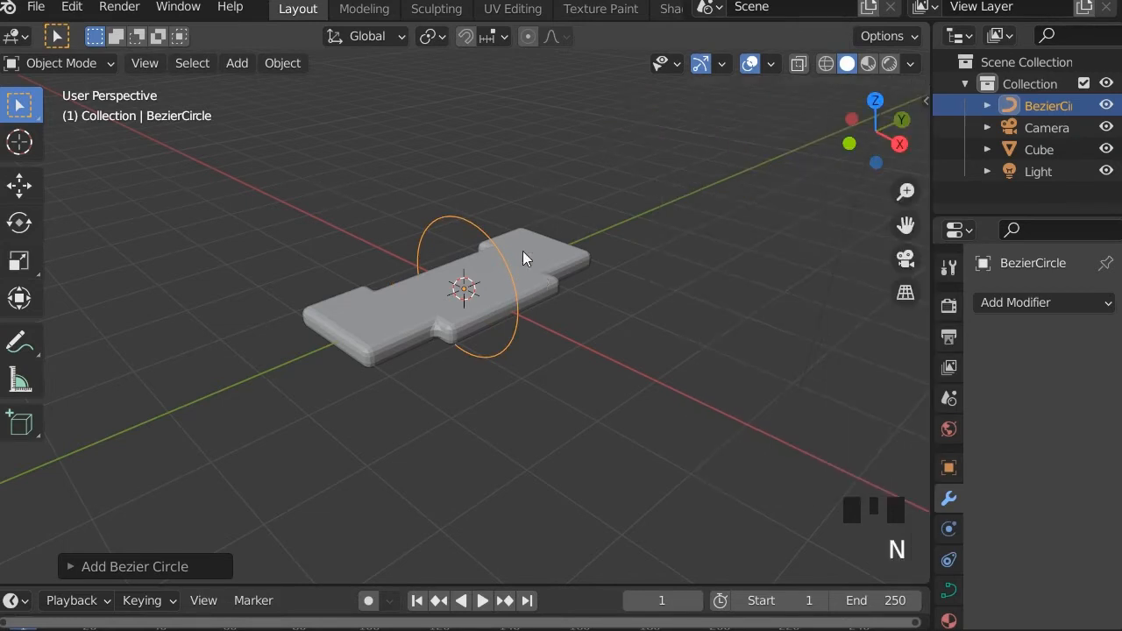
Enter Edit Mode on the Bezier circle and scale the whole curve up to several times its size around the block.
middle_click_drag(526, 250, 593, 242)
left_click(70, 66)
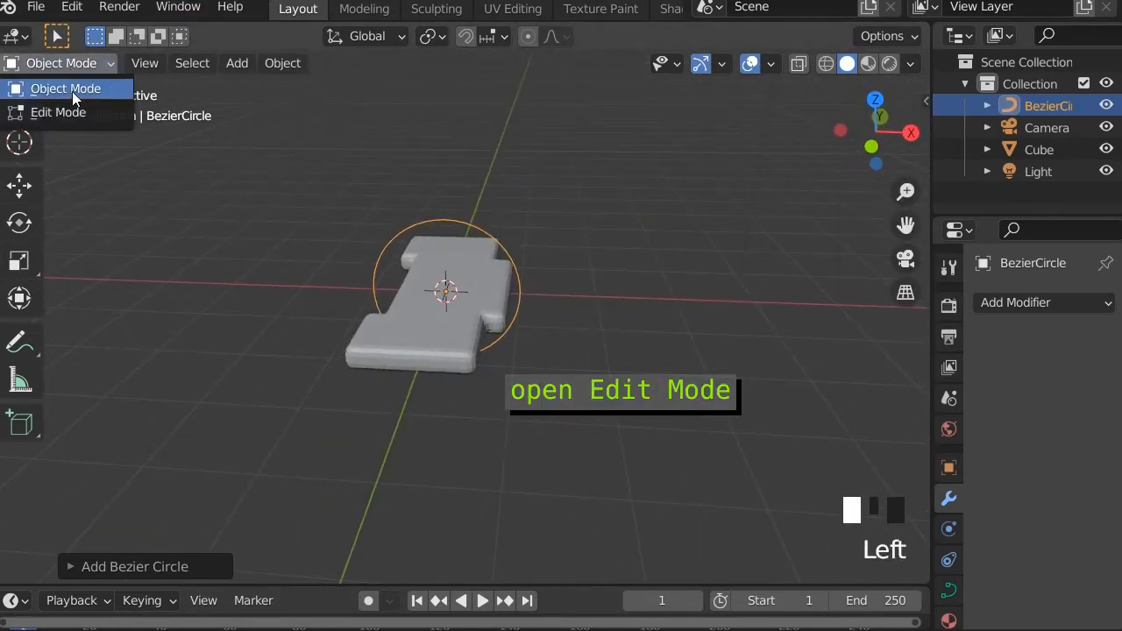
left_click(76, 111)
key("s")
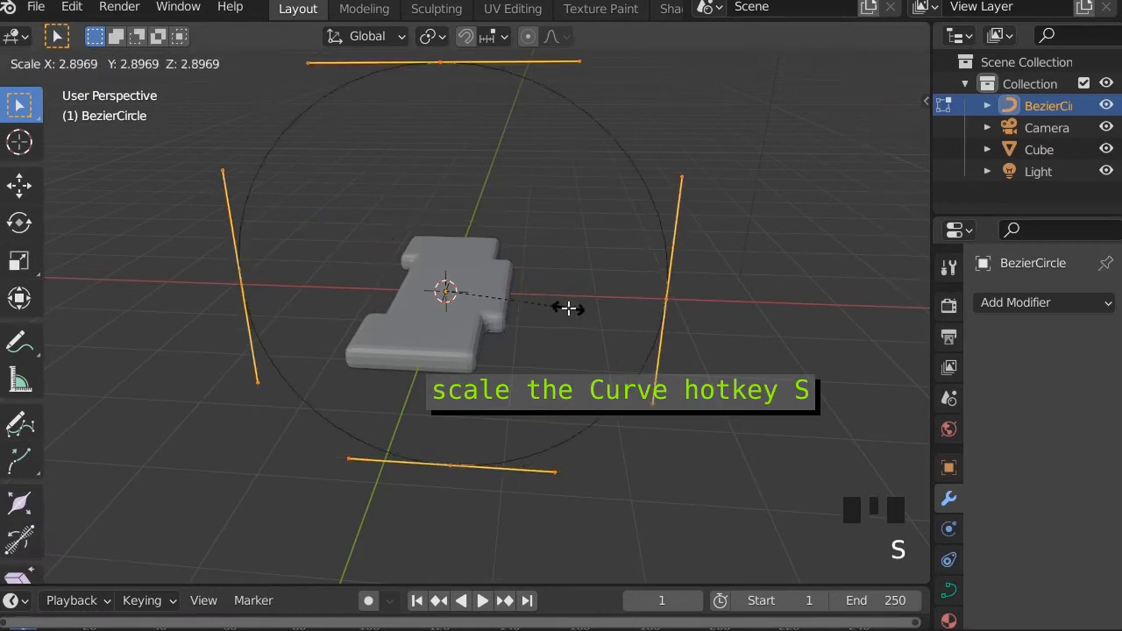
left_click(685, 301)
scroll(685, 301, "down", 5)
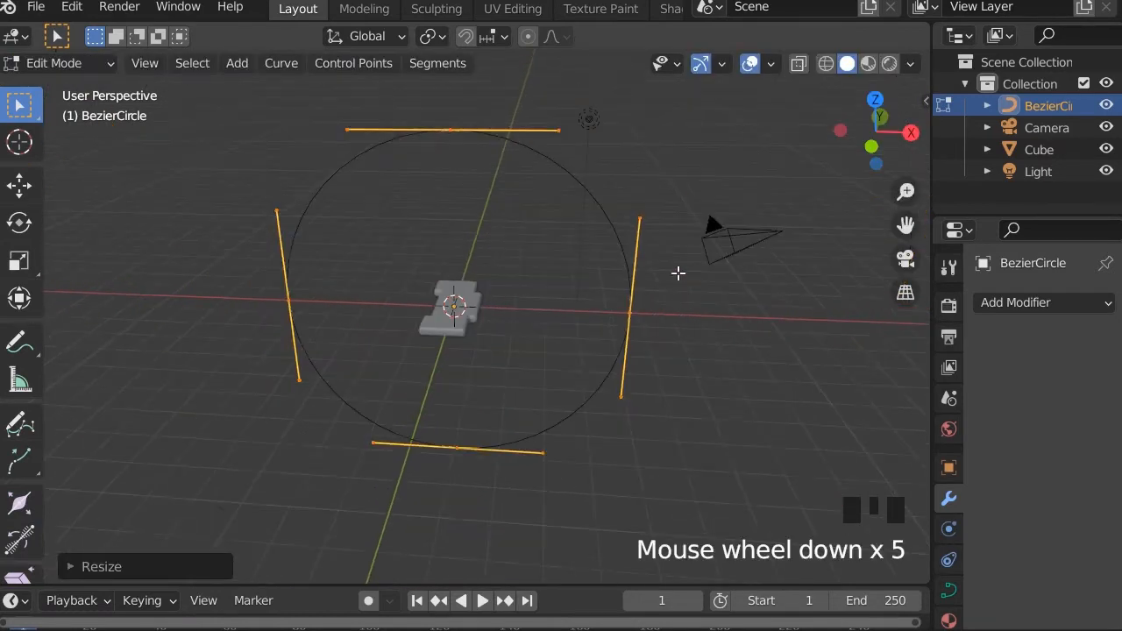
Scale the curve down along Z into a wide oval and return to Object Mode.
left_click(19, 260)
left_click_drag(444, 224, 450, 268)
scroll(451, 268, "up", 3)
middle_click_drag(478, 266, 518, 245, "shift")
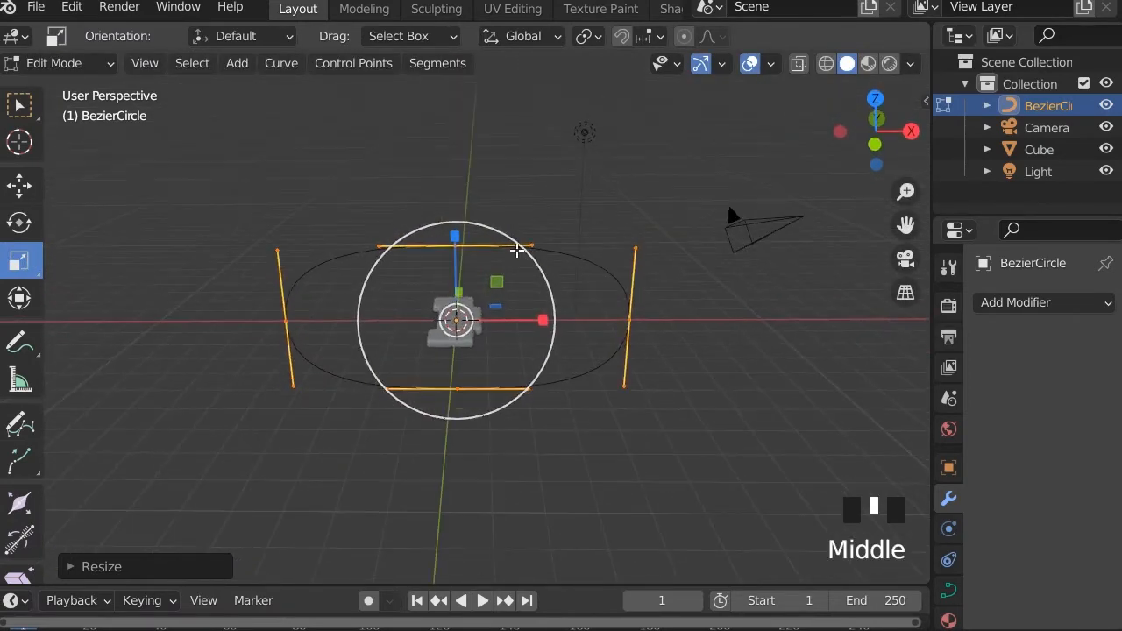
scroll(514, 260, "up", 1)
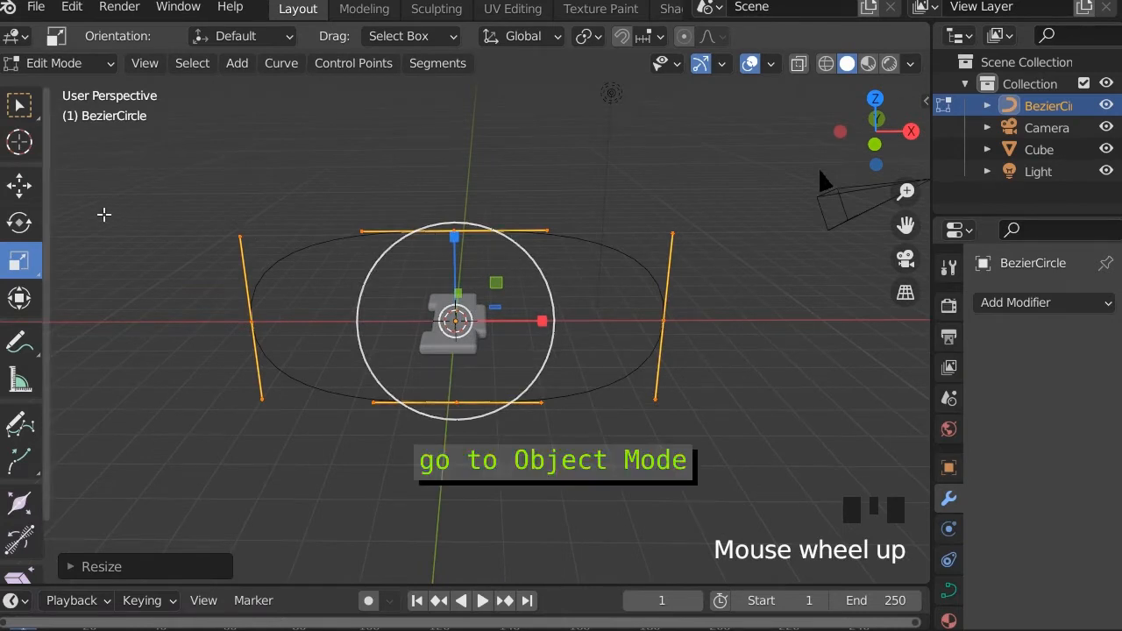
left_click(58, 63)
left_click(53, 87)
Add a mesh plane at the centre of the scene, over the track link.
middle_click_drag(538, 290, 534, 332)
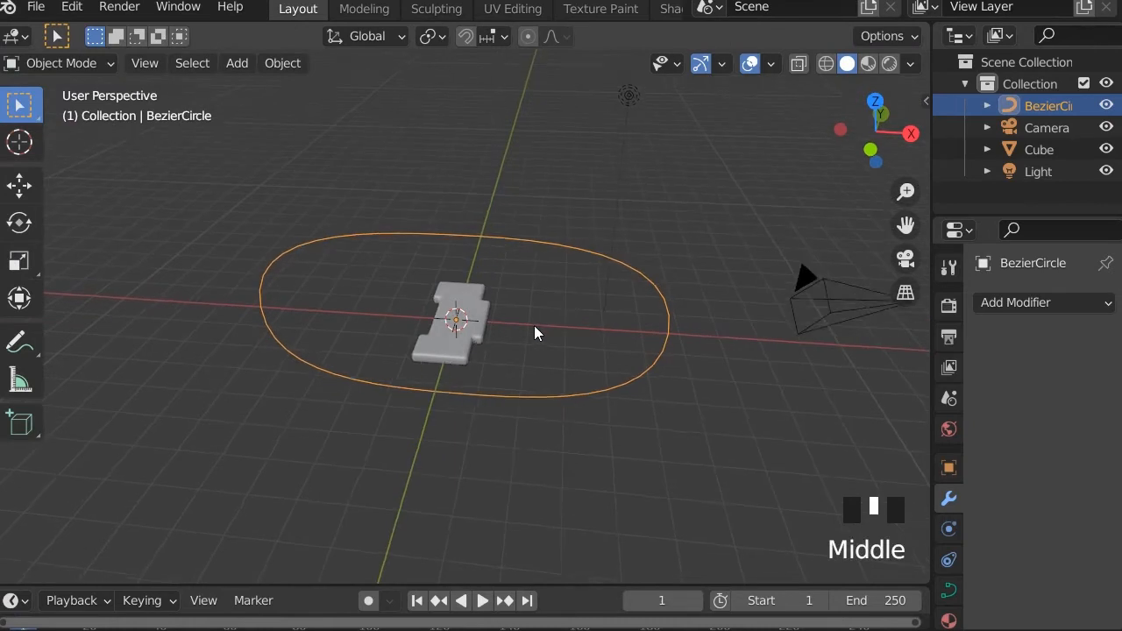
scroll(534, 331, "up", 1)
left_click(237, 63)
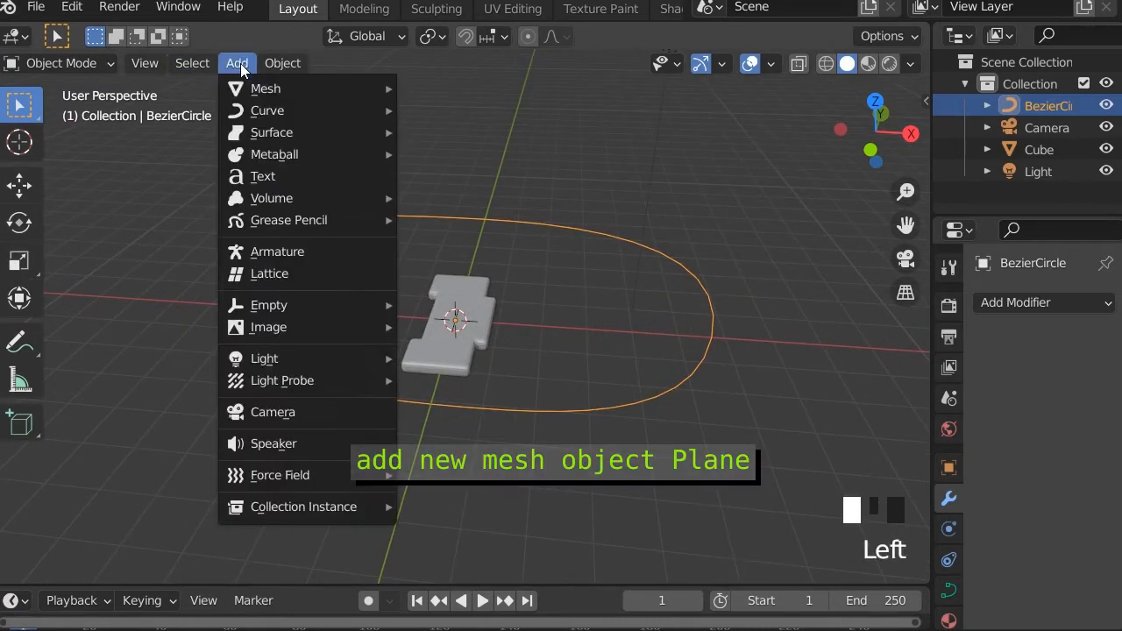
mouse_move(263, 87)
left_click(426, 89)
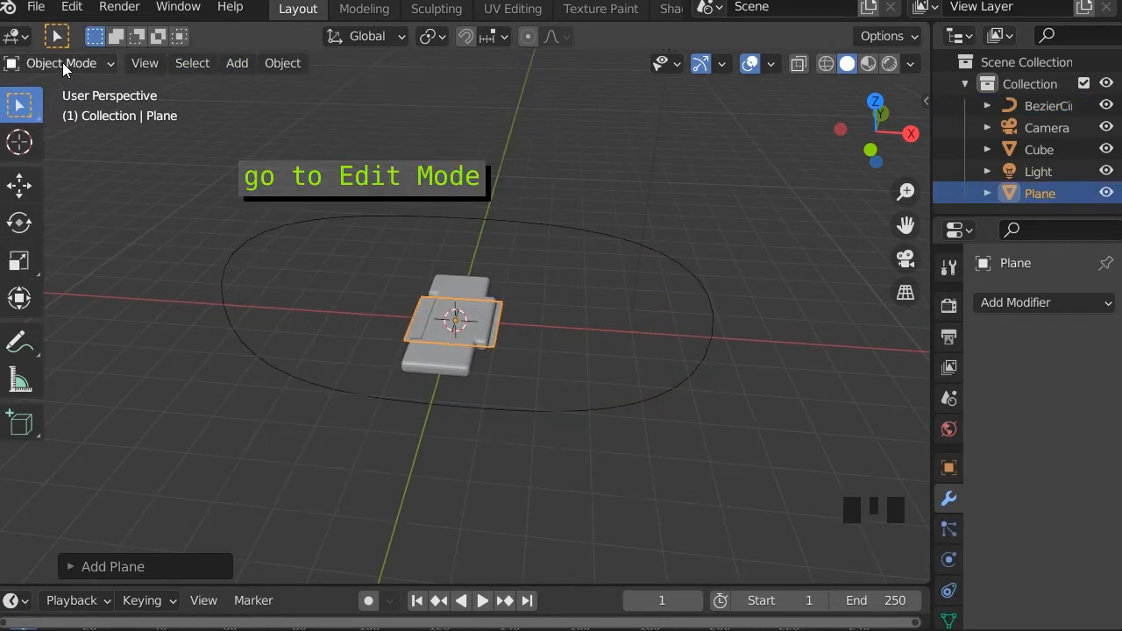
Enter Edit Mode on the plane and stretch it along Y until it extends past both ends of the track link.
left_click(62, 63)
left_click(52, 110)
scroll(21, 219, "up", 1)
left_click(21, 262)
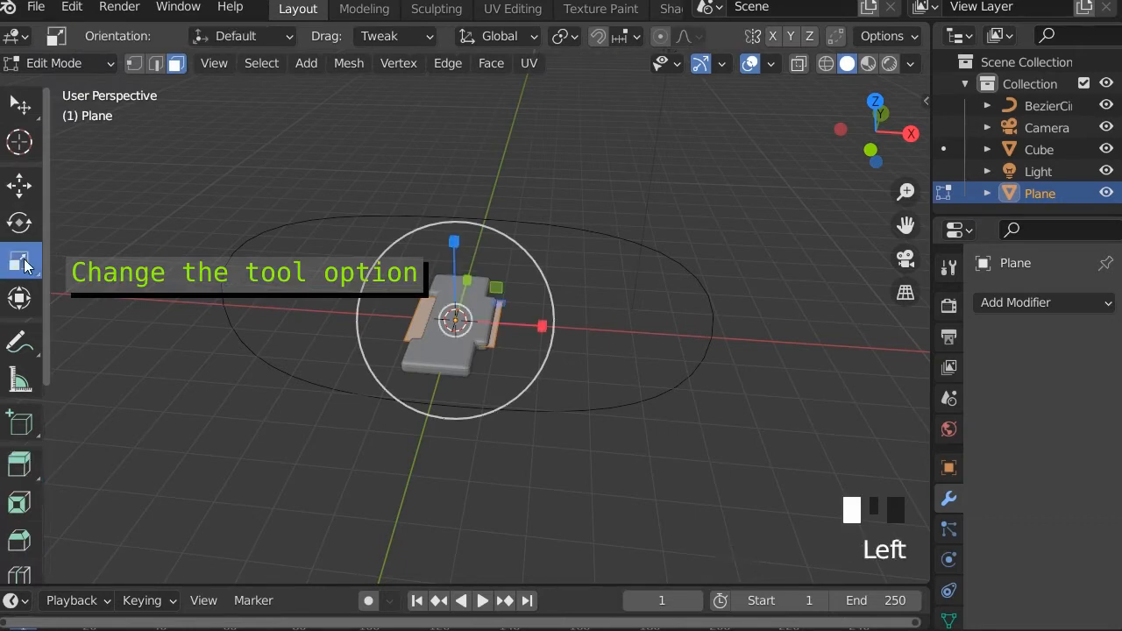
middle_click_drag(482, 280, 605, 318)
left_click_drag(540, 297, 761, 250)
middle_click_drag(417, 339, 598, 310)
Narrow the plane along X to roughly the track link's width and return to Object Mode.
scroll(595, 333, "up", 4)
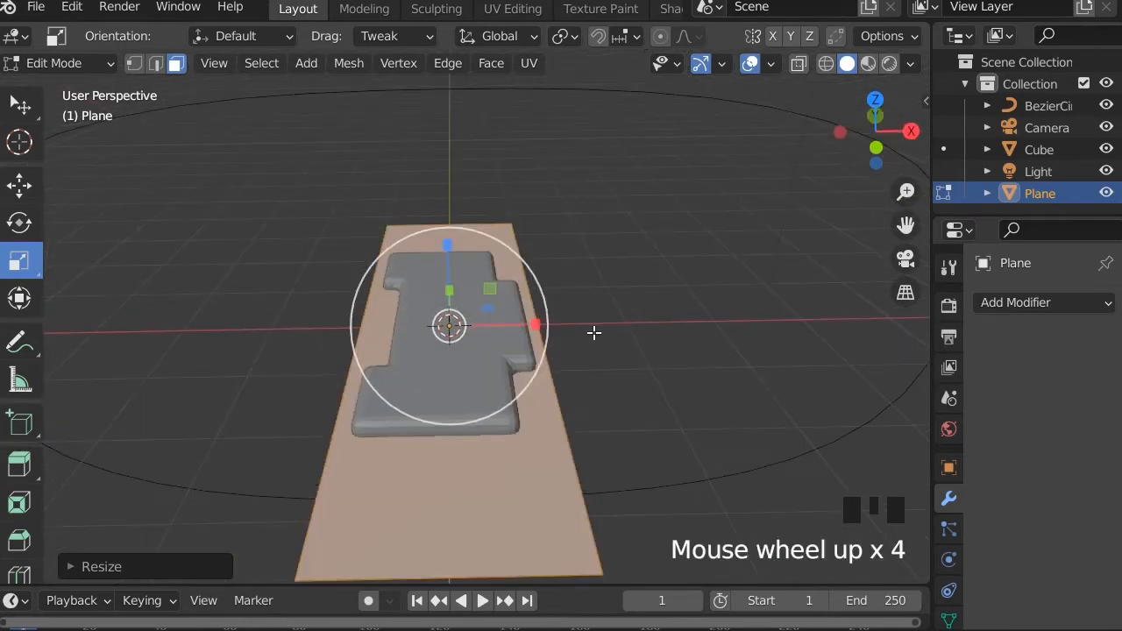
left_click_drag(541, 326, 524, 320)
middle_click_drag(653, 324, 445, 344)
scroll(446, 345, "up", 2)
left_click_drag(539, 310, 517, 307)
middle_click_drag(517, 308, 563, 299)
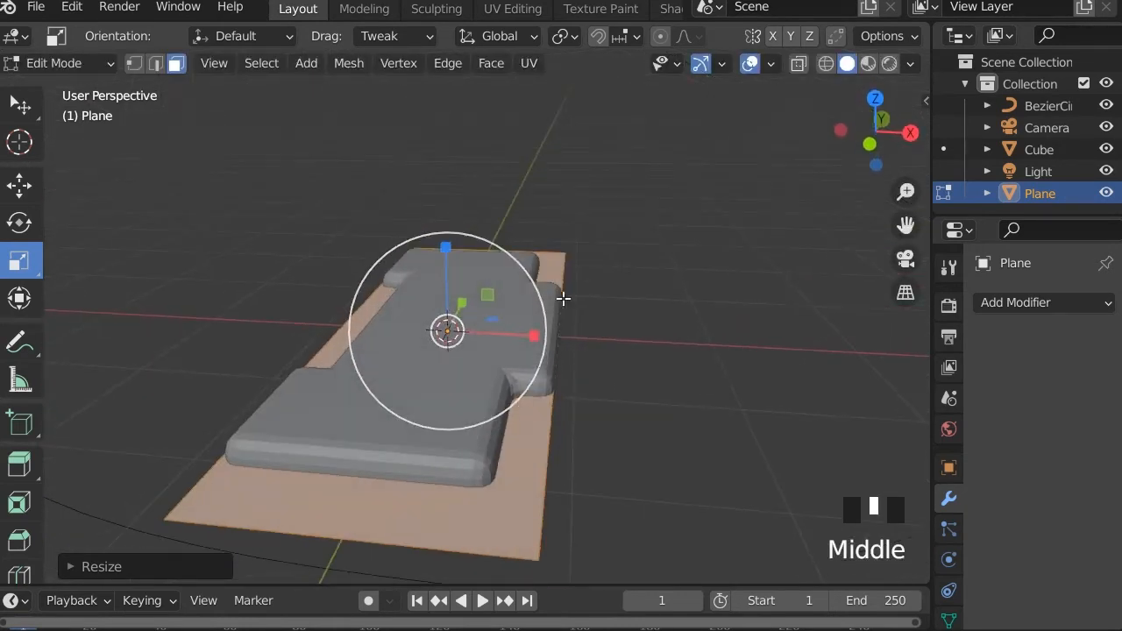
left_click(78, 61)
left_click(71, 89)
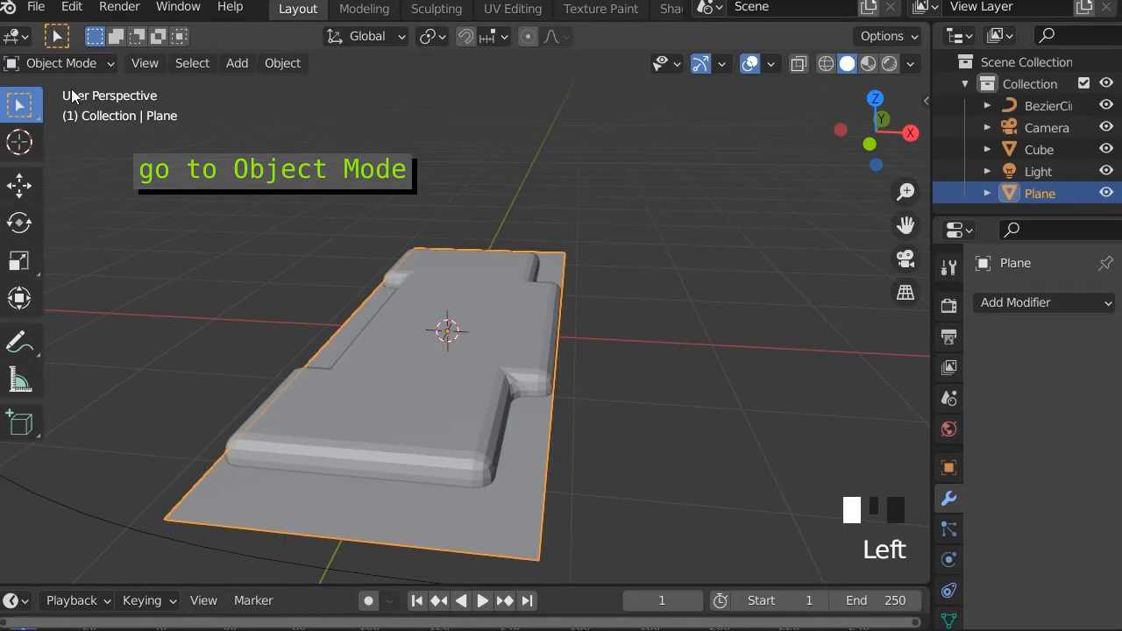
Add an Array modifier to the plane.
left_click(1029, 301)
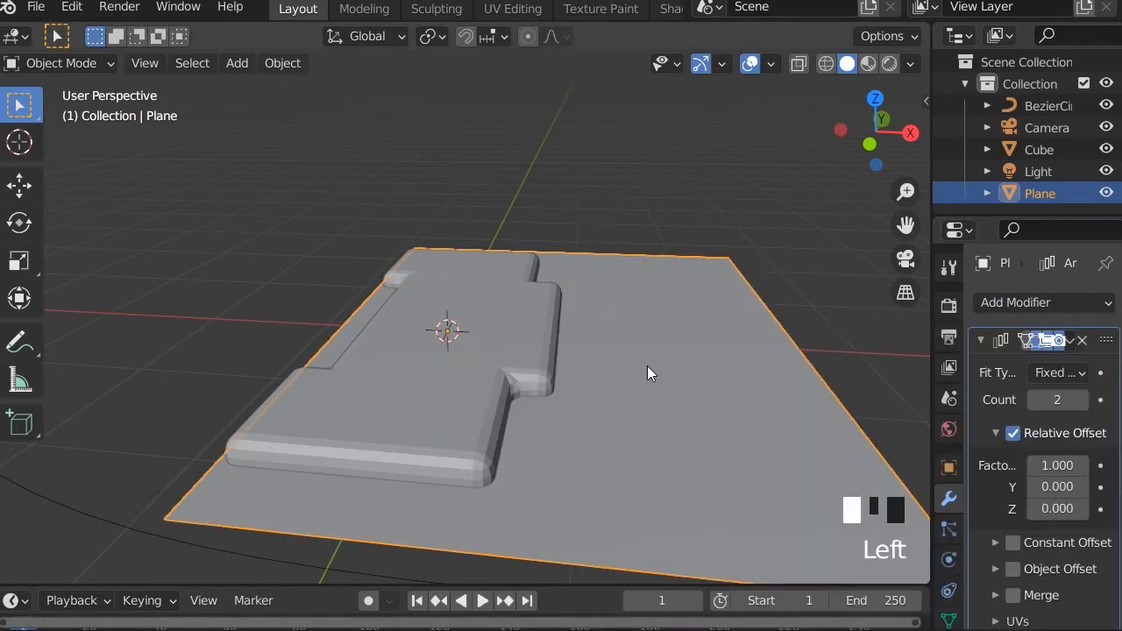
left_click(649, 363)
scroll(647, 357, "down", 6)
middle_click_drag(643, 350, 630, 372)
scroll(693, 393, "up", 1)
Add a Curve modifier to the plane and pick the Bezier circle in the scene as its curve object.
left_click(980, 340)
left_click(1018, 303)
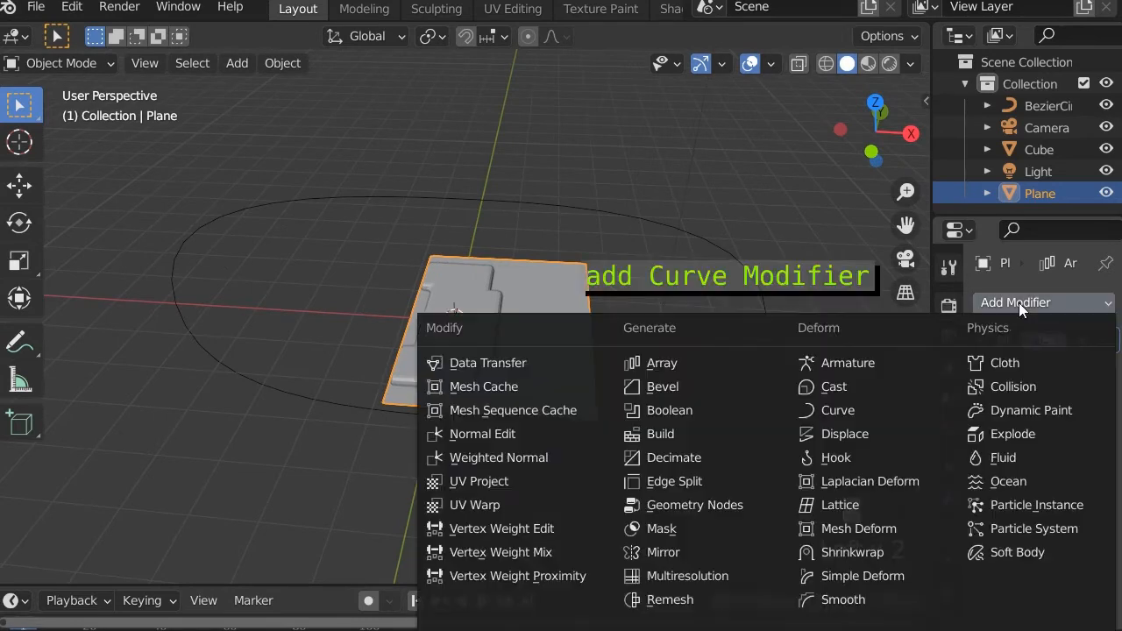
left_click(828, 409)
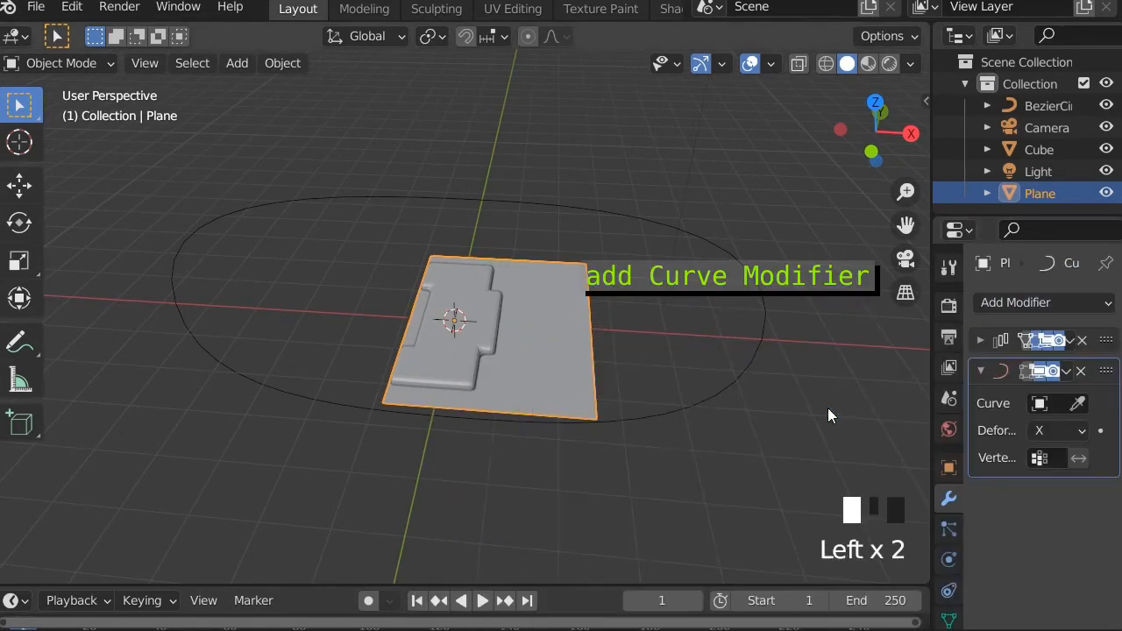
left_click(1078, 402)
left_click(717, 244)
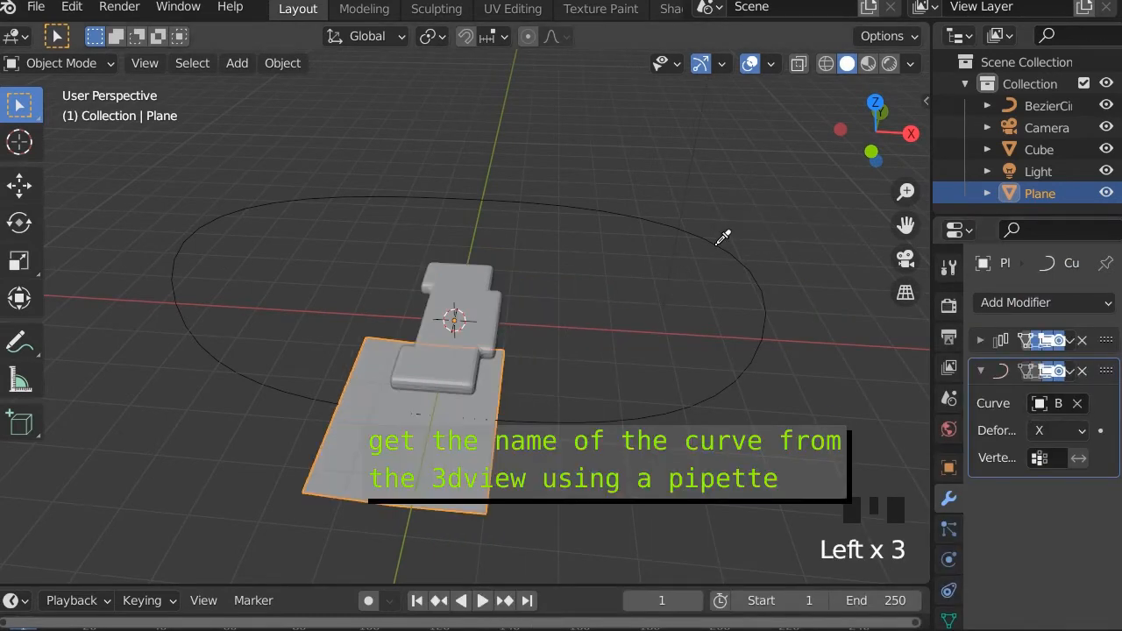
middle_click_drag(576, 346, 489, 494)
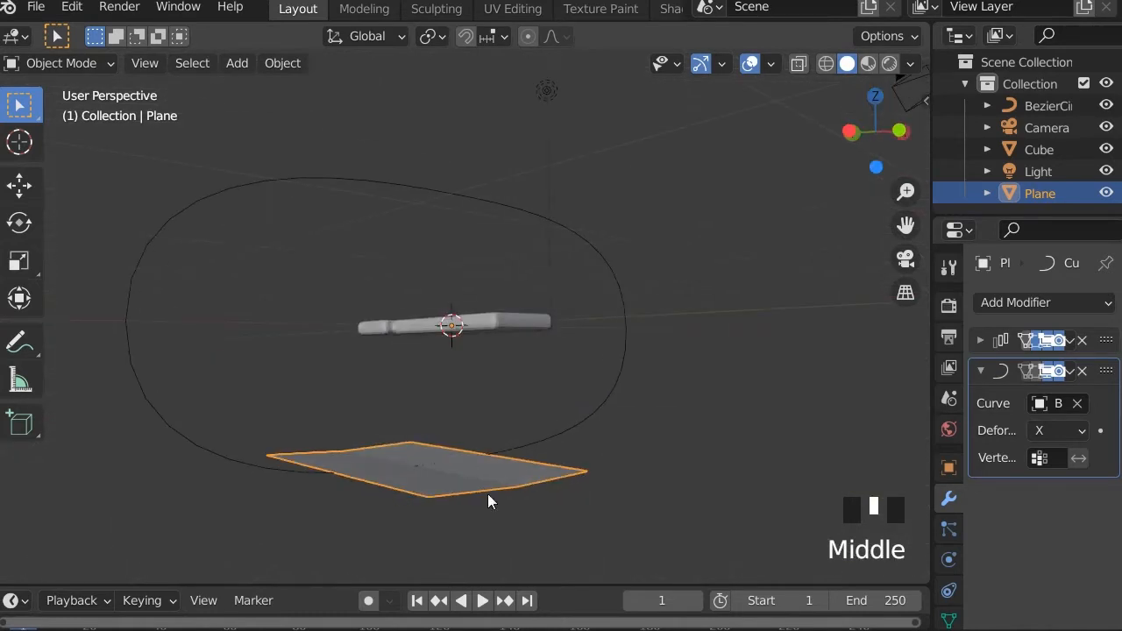
middle_click_drag(396, 467, 495, 399)
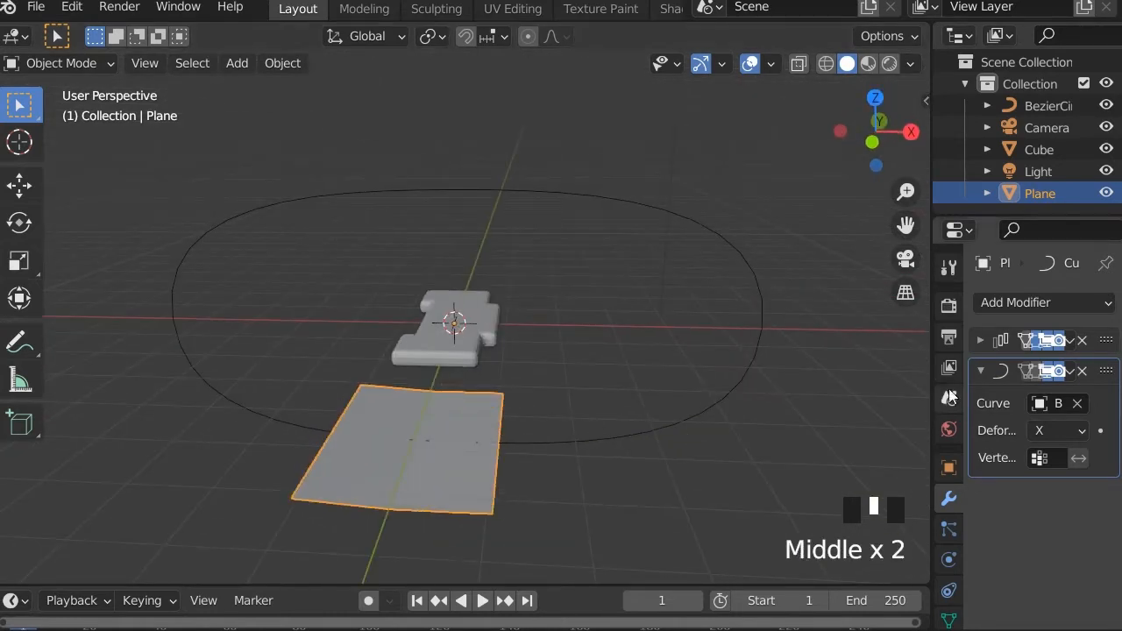
Set the plane's Array modifier count to 16 so that the copies run around the whole curve.
left_click(982, 371)
left_click(980, 340)
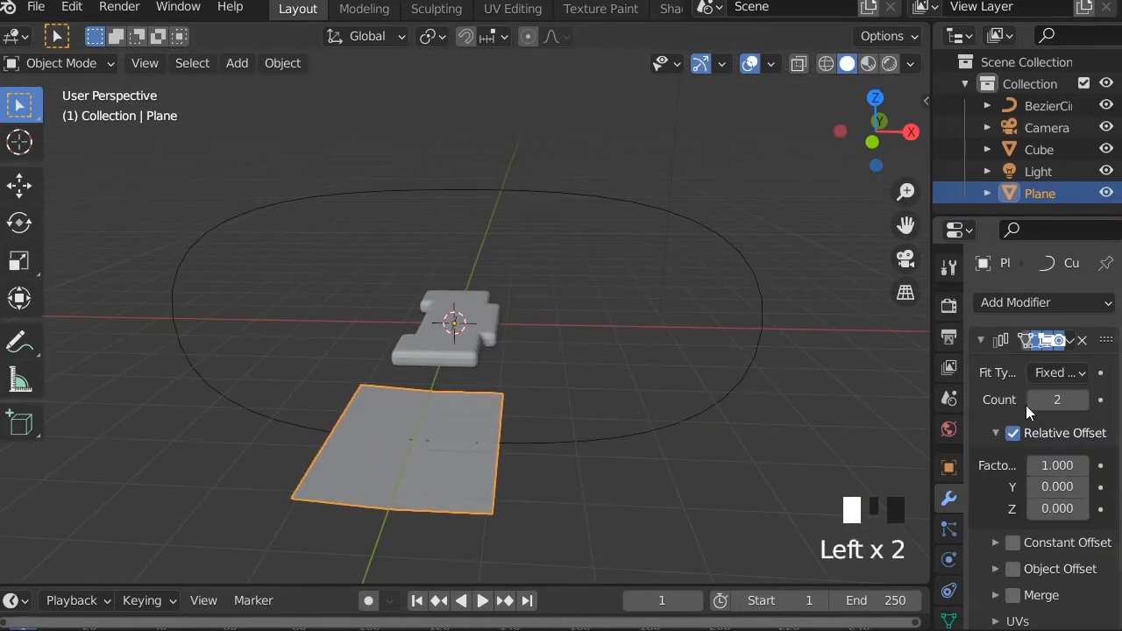
left_click(1083, 399)
left_click(1084, 400)
left_click(1083, 400)
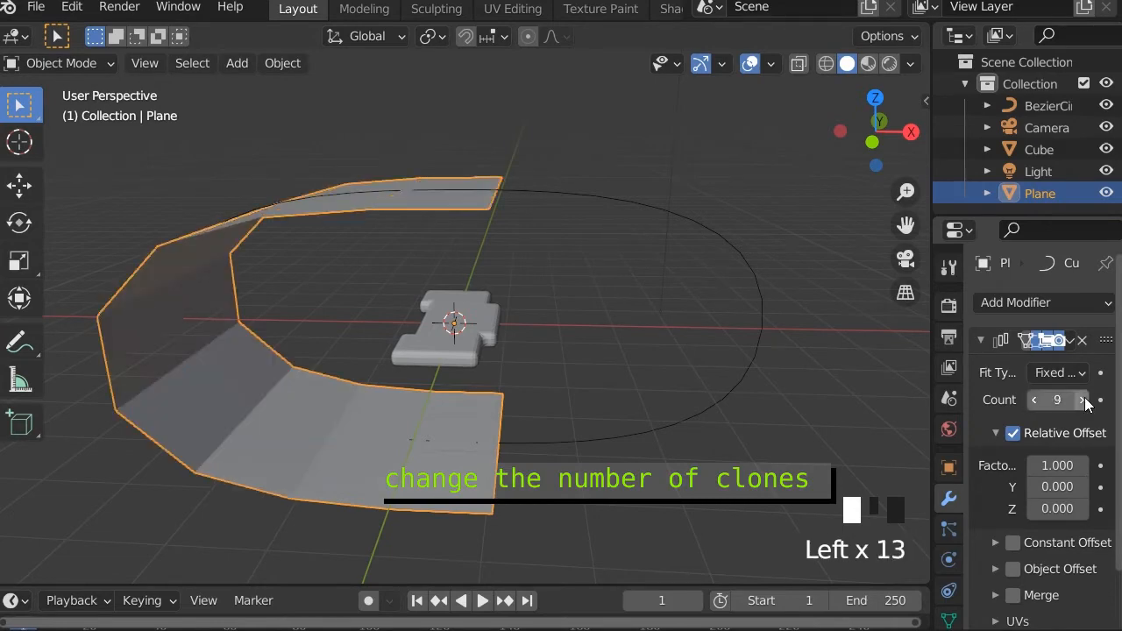
left_click(1083, 400)
left_click(1083, 399)
left_click(1084, 399)
left_click(1083, 400)
left_click(1083, 400)
left_click(1084, 399)
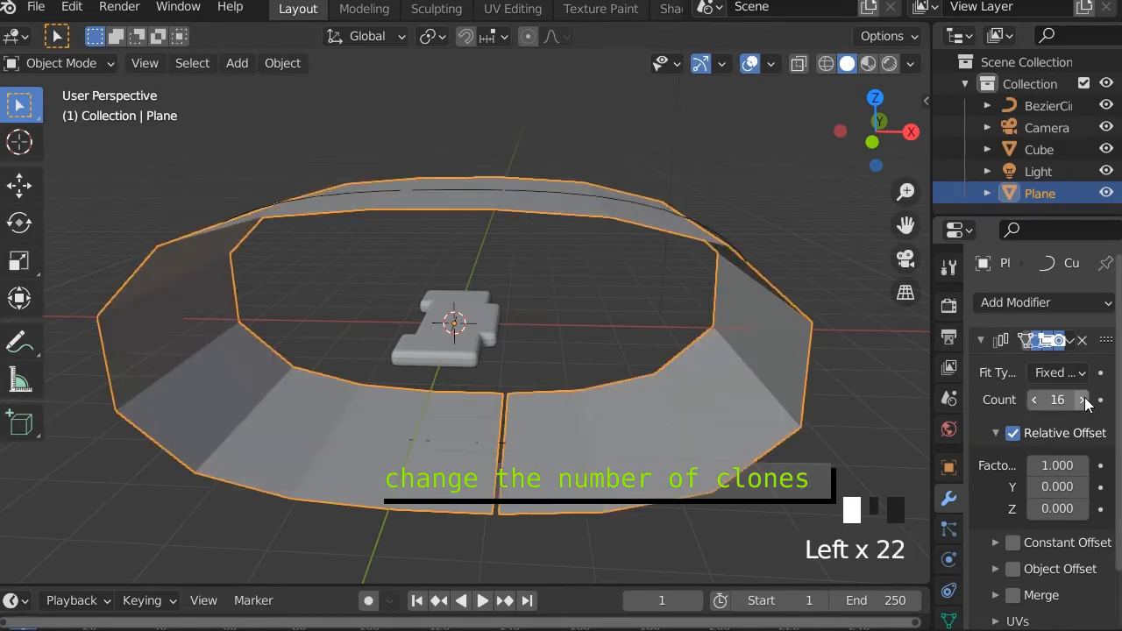
Scale the Bezier circle in Edit Mode to about 0.996 to close the gap between the array's ends, and return to Object Mode.
middle_click_drag(577, 491, 591, 401)
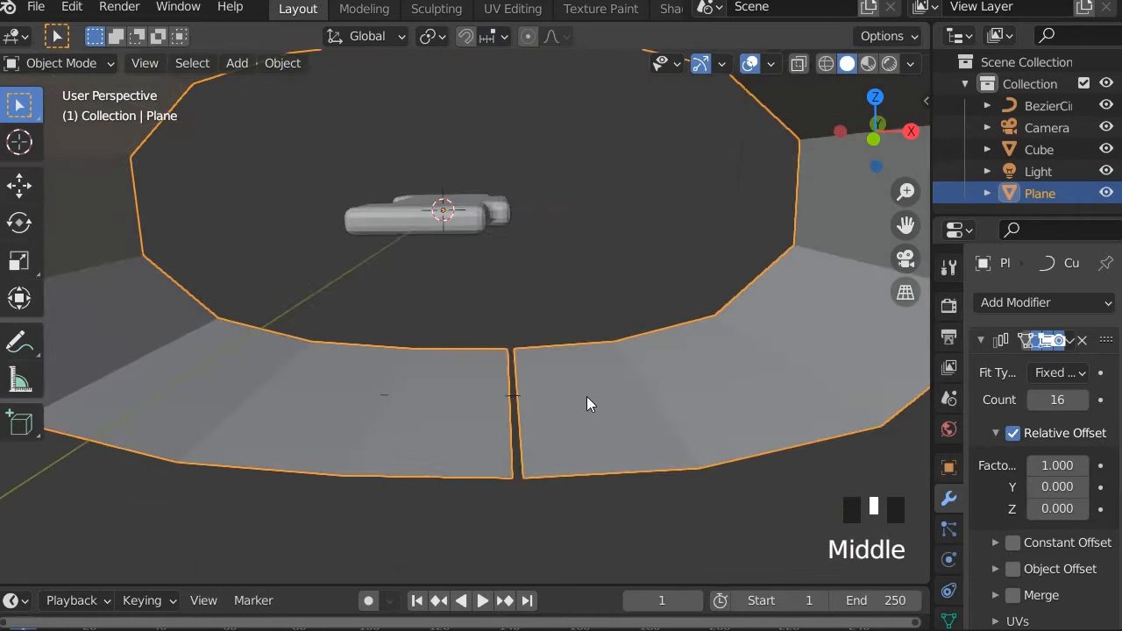
scroll(552, 424, "up", 3)
left_click(527, 410)
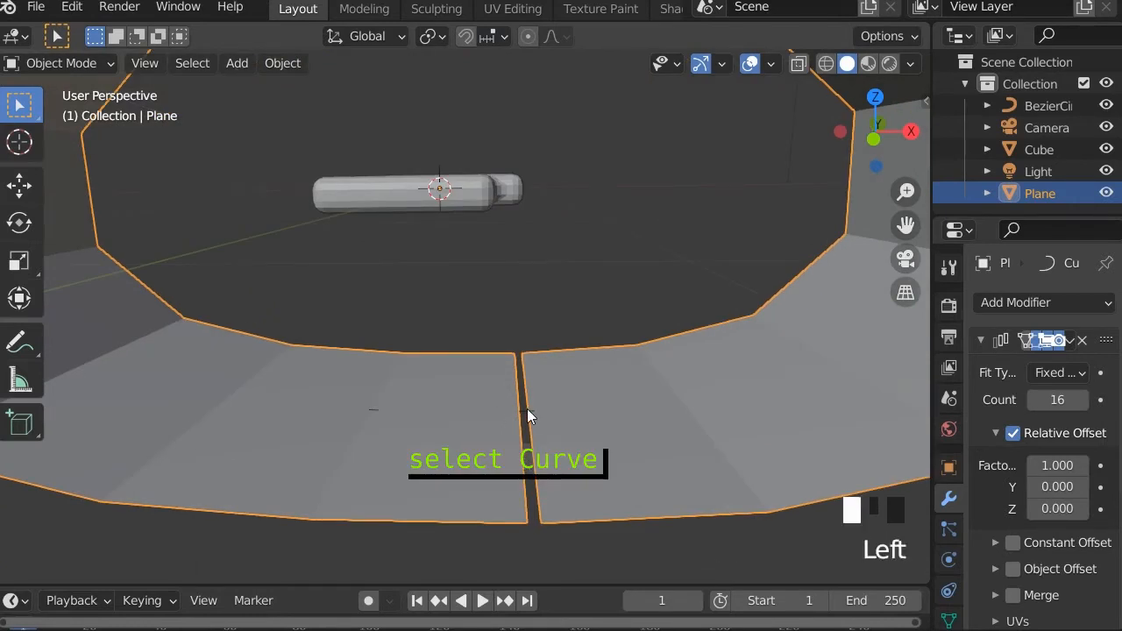
left_click(526, 409)
key("Tab")
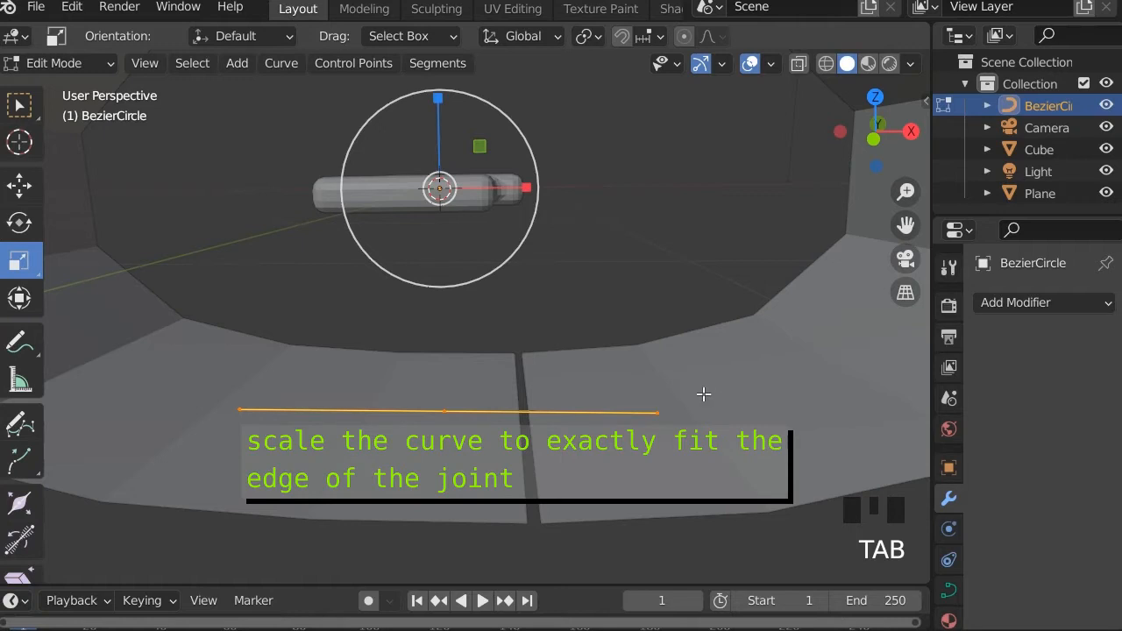
key("s")
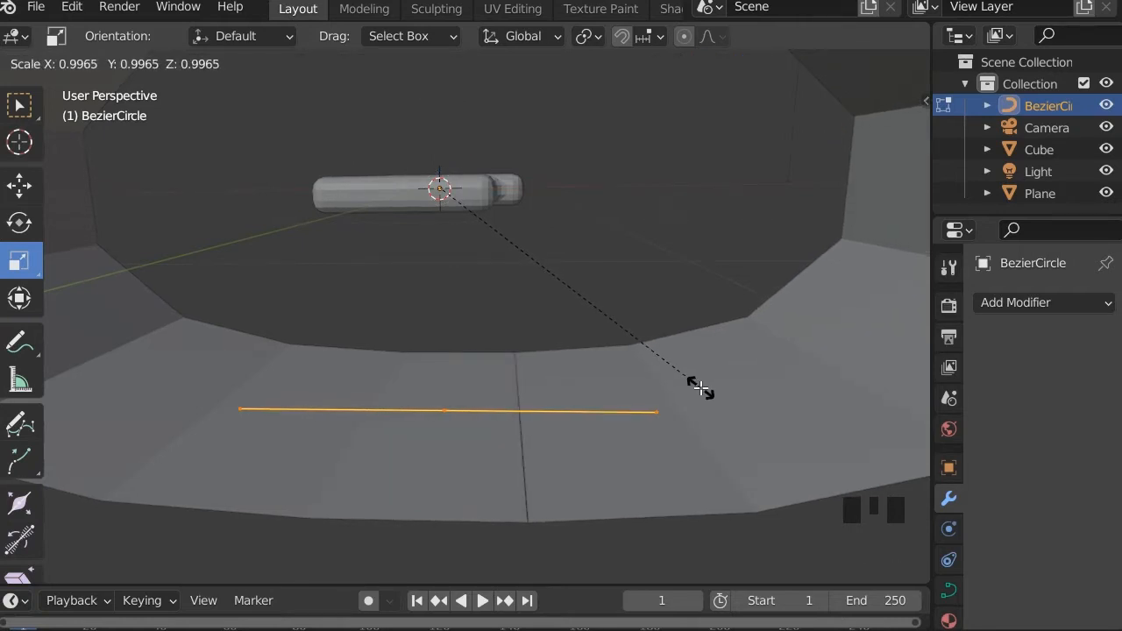
left_click(698, 387)
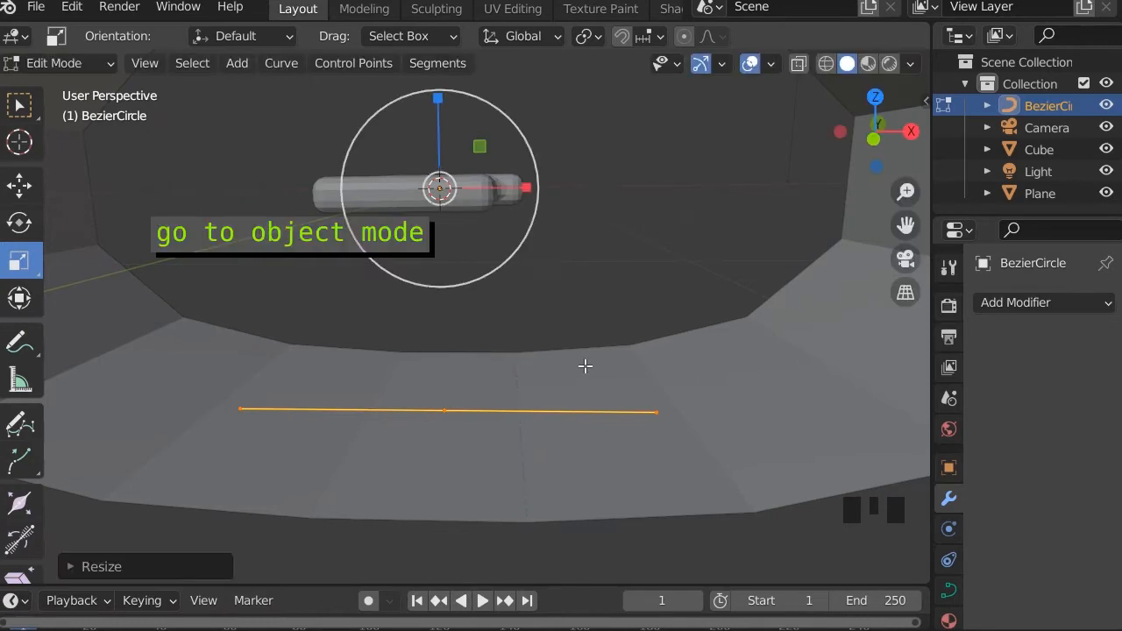
left_click(59, 63)
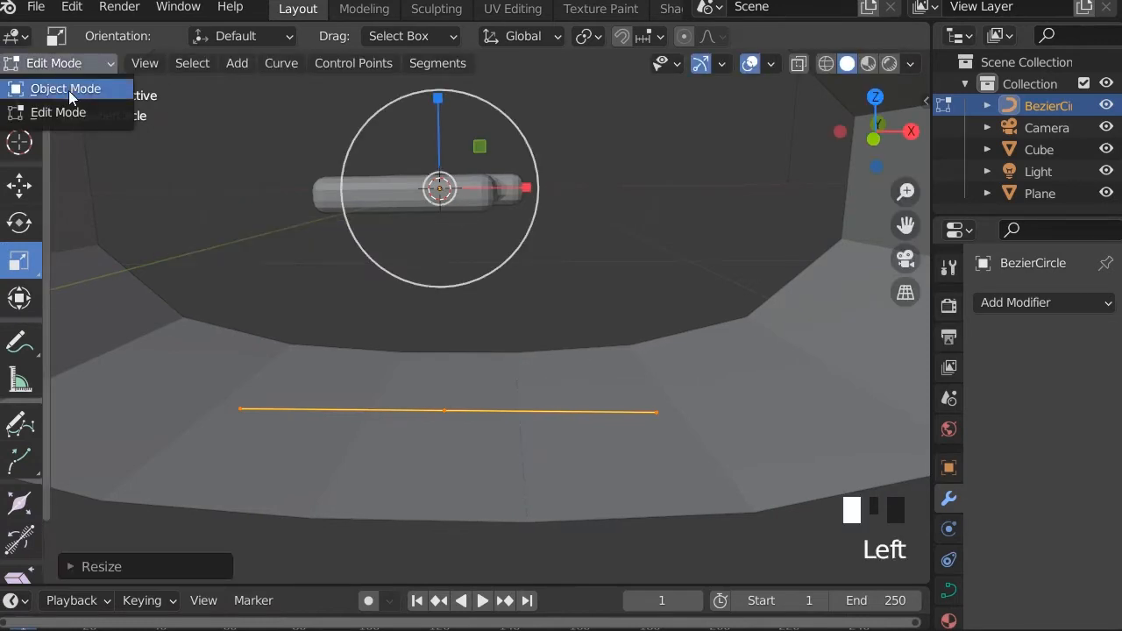
left_click(63, 85)
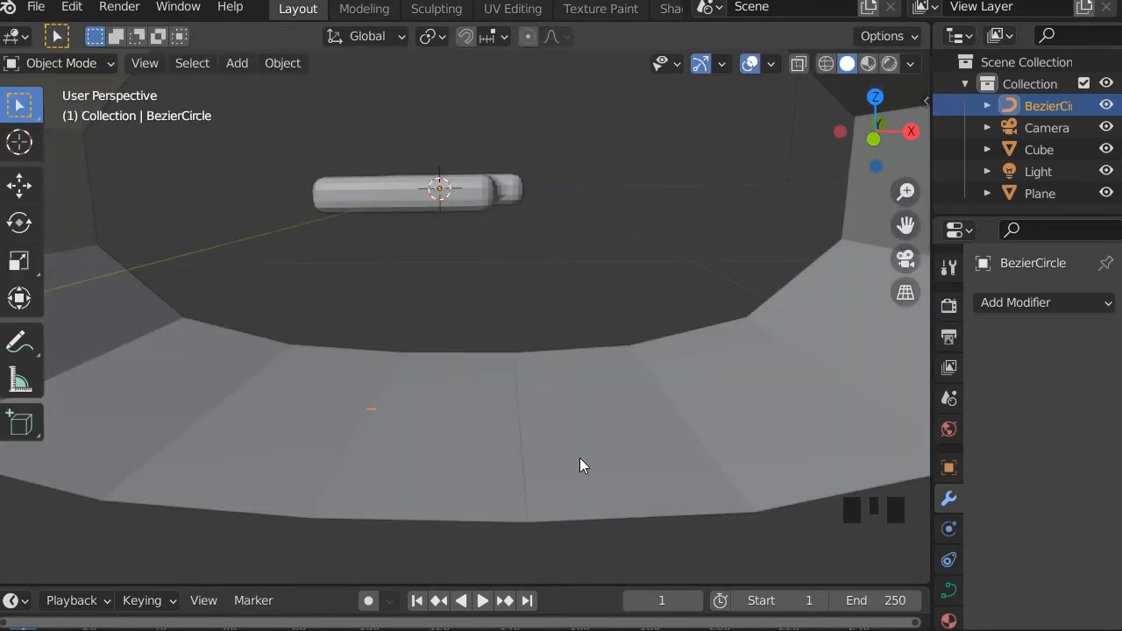
Parent the track link to the arrayed plane with the Object option.
scroll(579, 457, "down", 2)
mouse_move(632, 446)
middle_mouse_down()
mouse_move(621, 423)
mouse_move(619, 451)
mouse_move(623, 430)
middle_mouse_up()
scroll(589, 296, "down", 3)
middle_click_drag(588, 295, 513, 274)
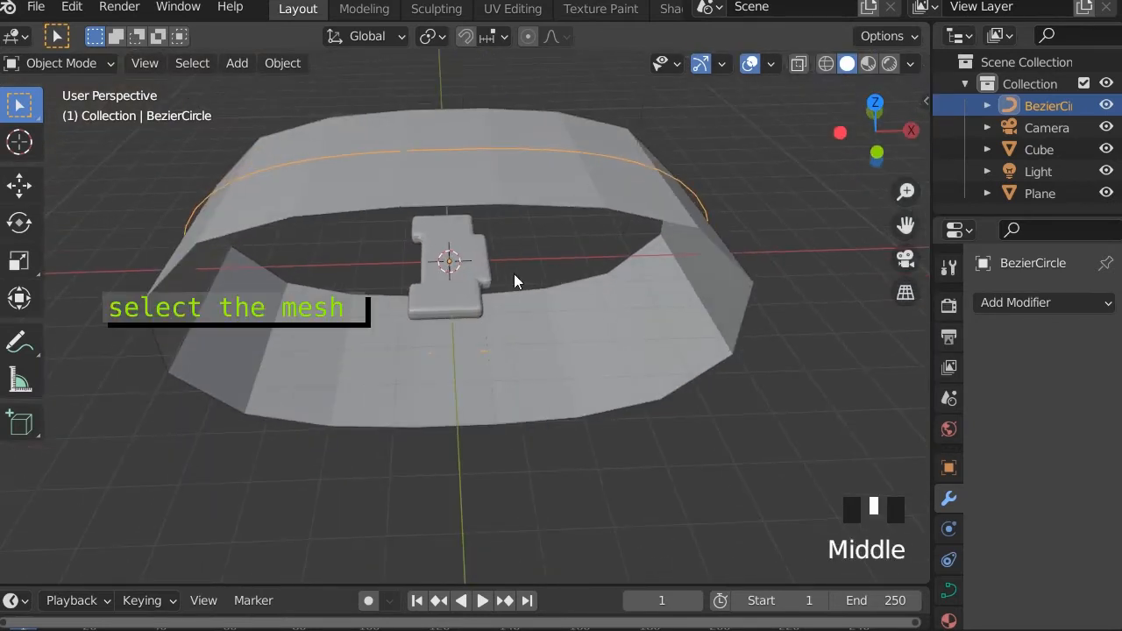
scroll(447, 276, "up", 1)
left_click(475, 232)
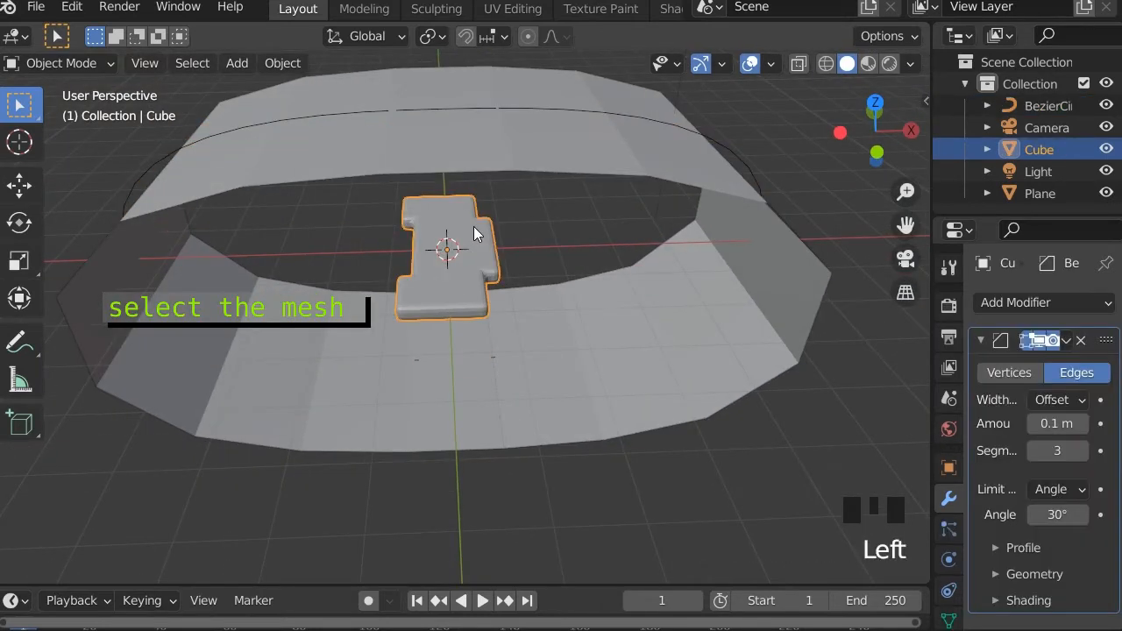
left_click(540, 157, "shift")
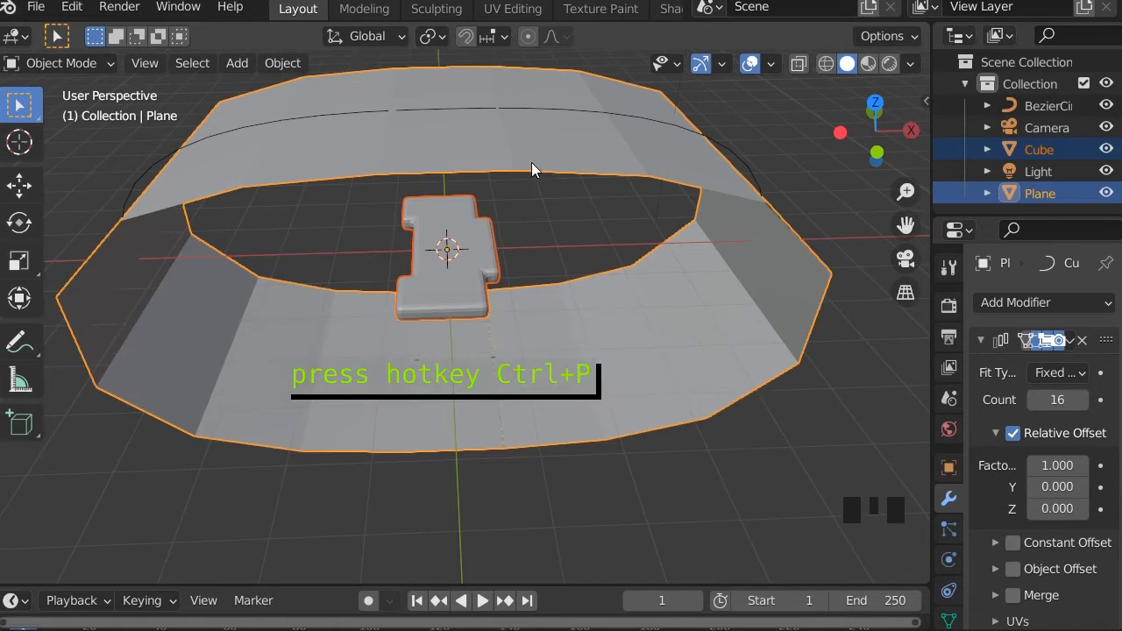
key("ctrl+p")
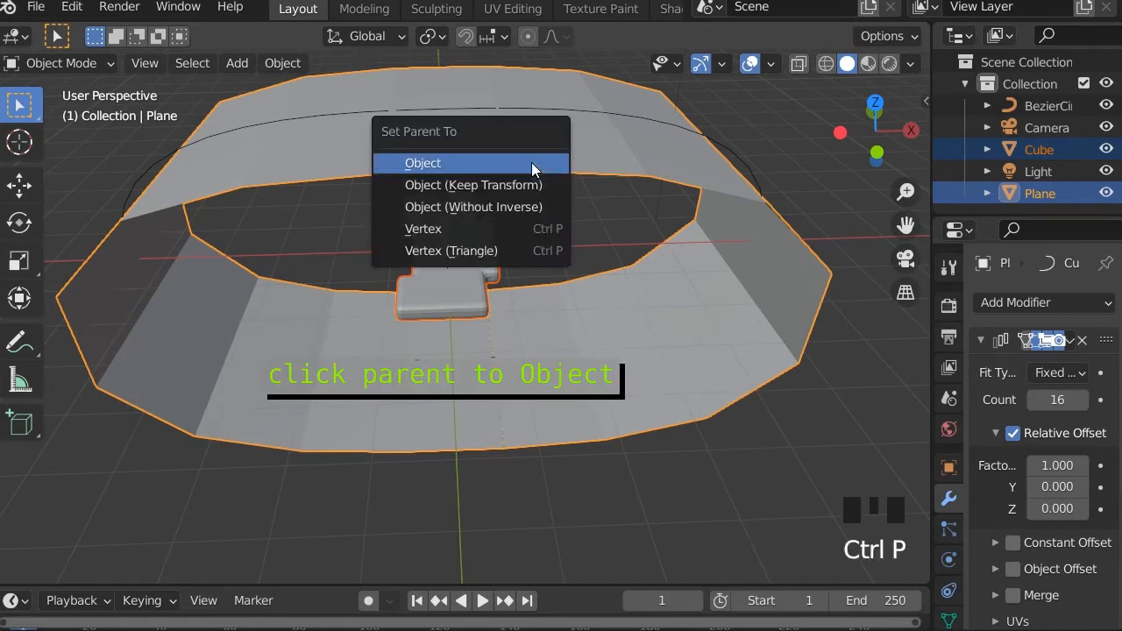
left_click(531, 162)
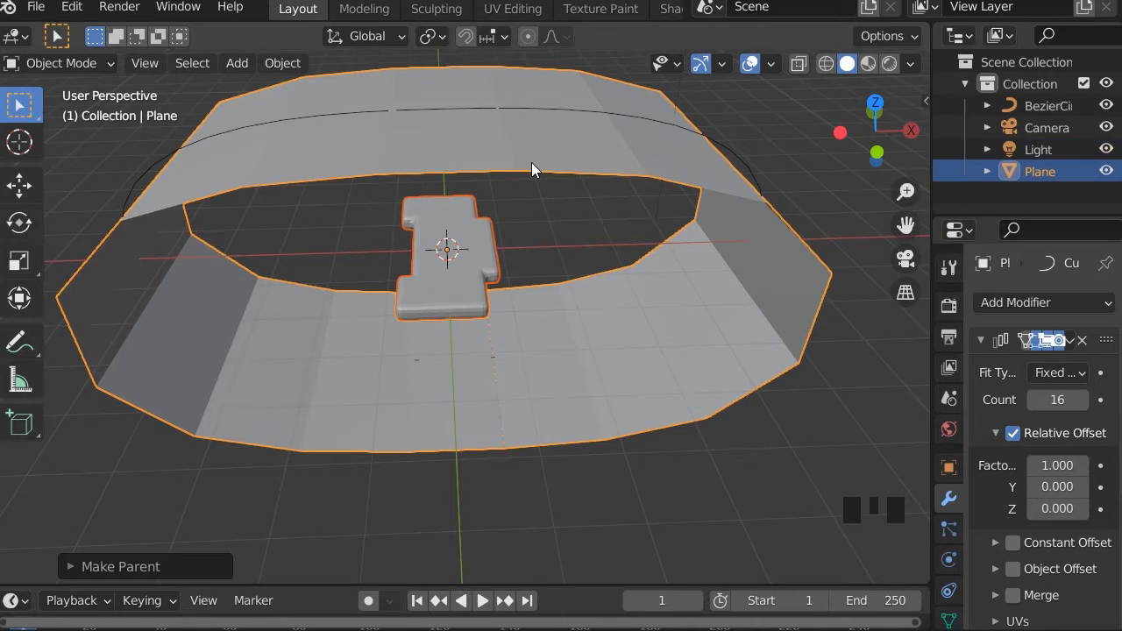
Set the arrayed plane's instancing to Faces so that the track link repeats on every segment.
left_click(562, 165)
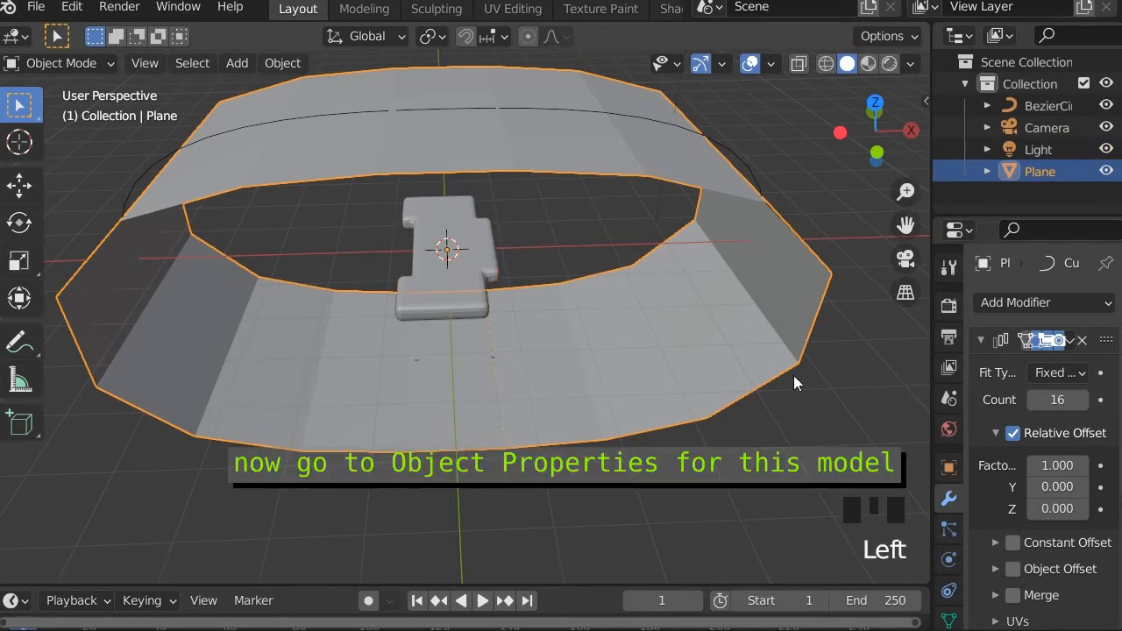
left_click(951, 469)
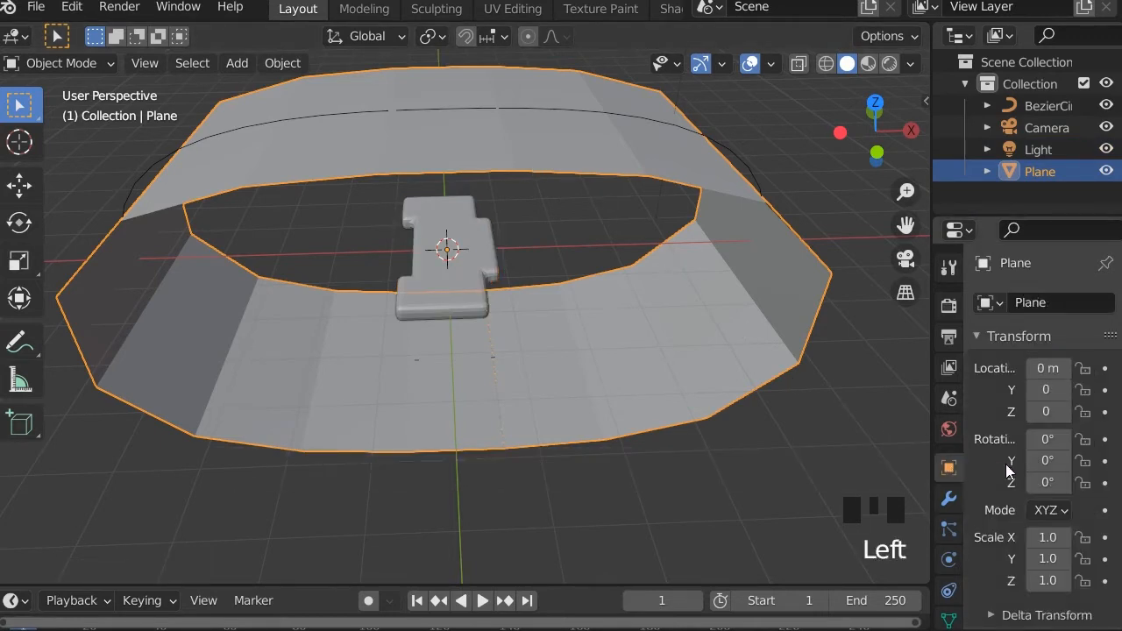
scroll(1012, 450, "down", 2)
scroll(1014, 443, "down", 12)
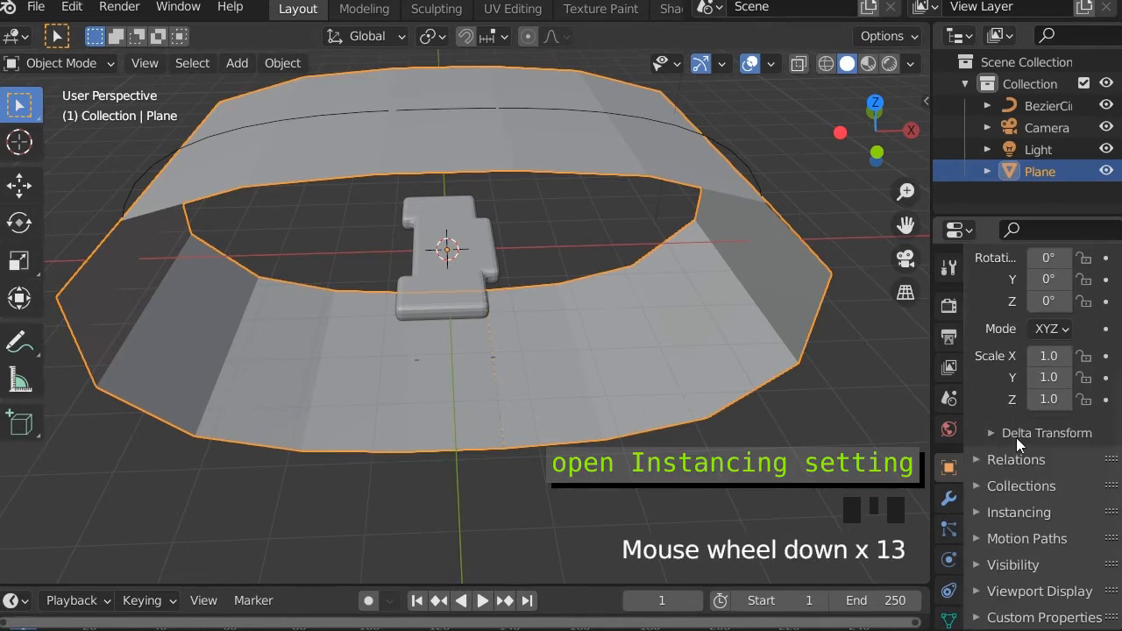
left_click(977, 513)
left_click(1090, 545)
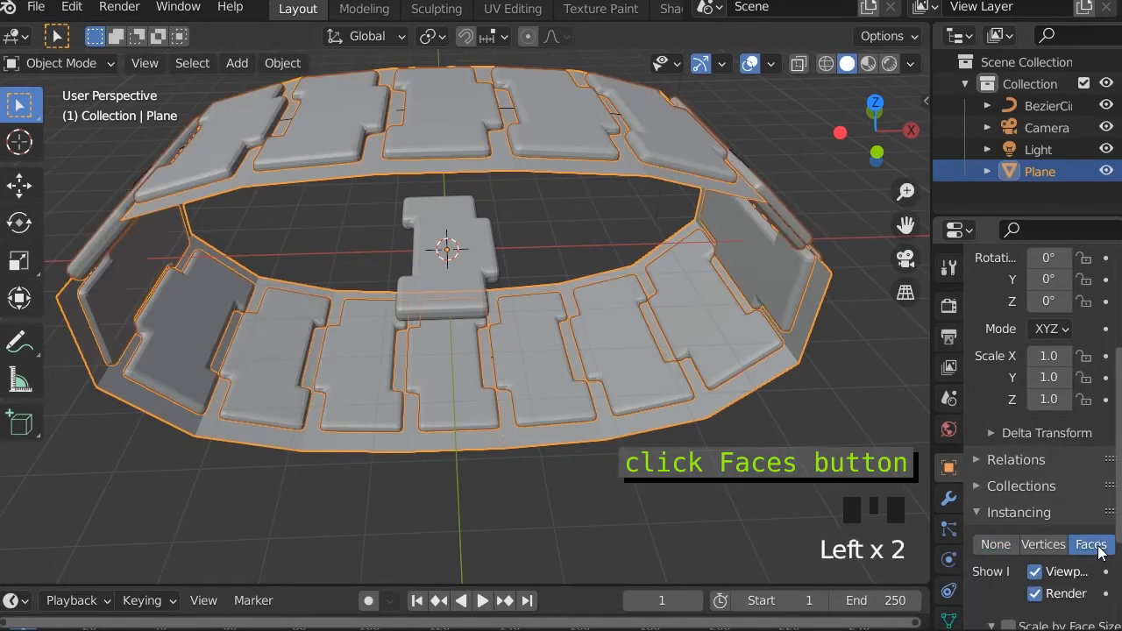
Scale all of the track link's geometry up slightly in Edit Mode to close the gaps between neighbouring links, and return to Object Mode.
scroll(540, 142, "up", 2)
middle_click_drag(540, 142, 548, 263, "shift")
left_click(516, 309)
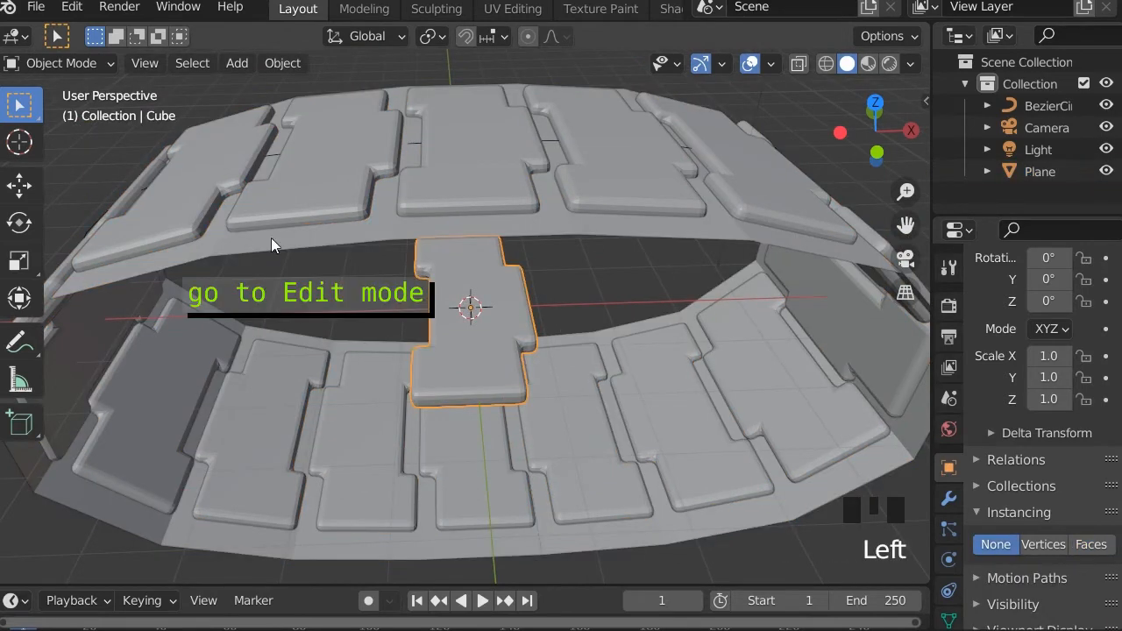
left_click_drag(84, 59, 69, 115)
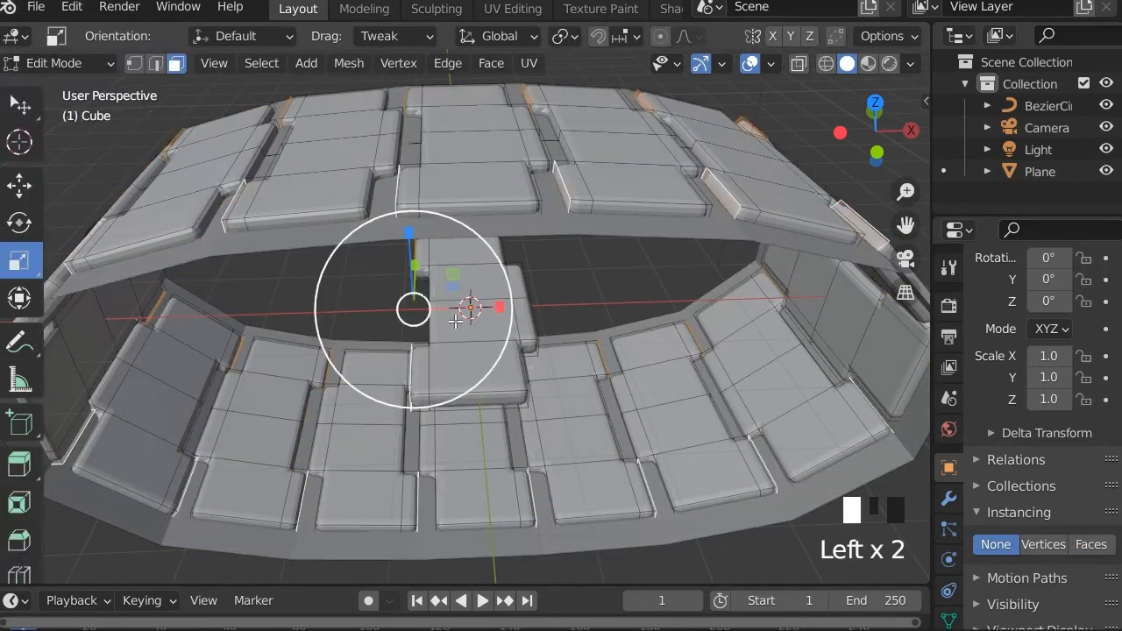
key("a")
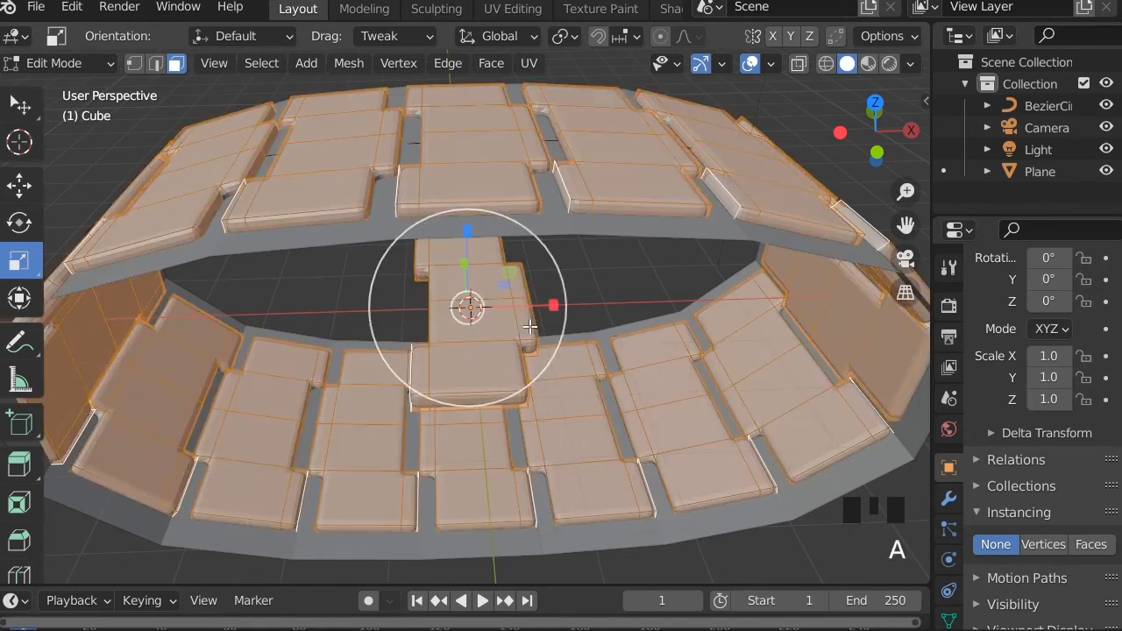
key("s")
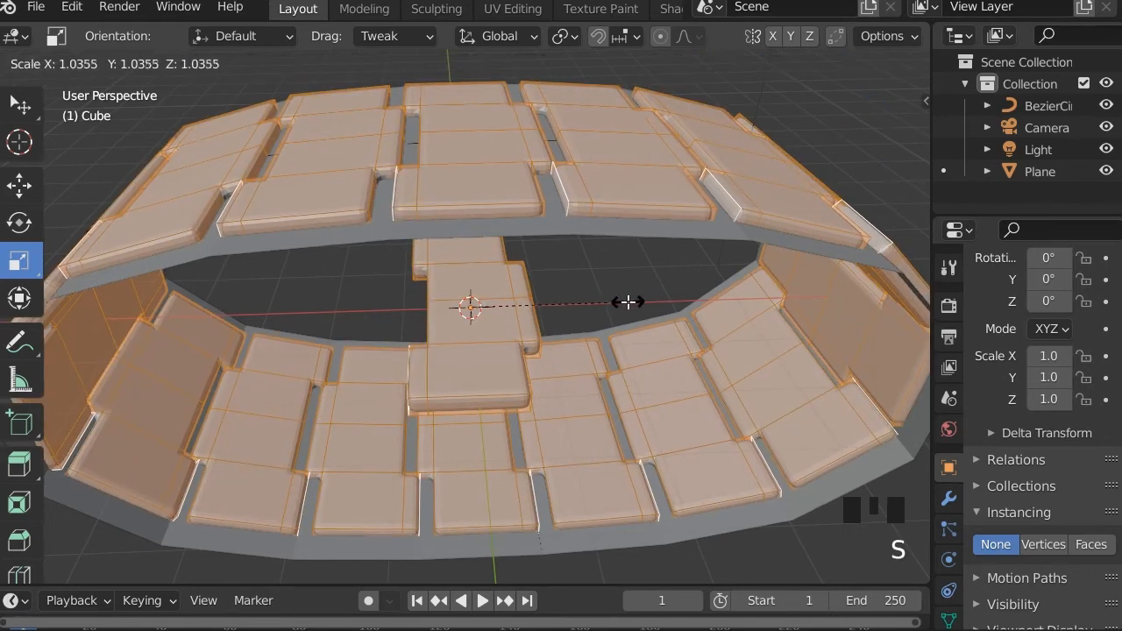
left_click(835, 303)
scroll(561, 273, "down", 4)
middle_click_drag(406, 261, 426, 188)
scroll(351, 187, "up", 4)
middle_click_drag(282, 186, 348, 194, "shift")
middle_click_drag(266, 162, 332, 171)
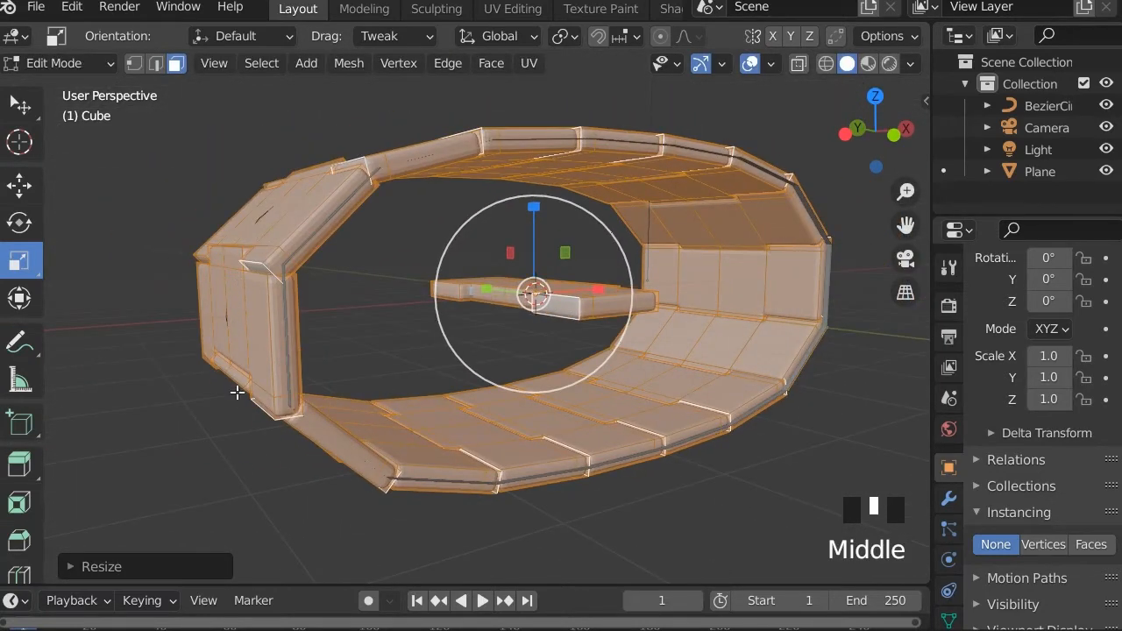
middle_click_drag(403, 283, 380, 293)
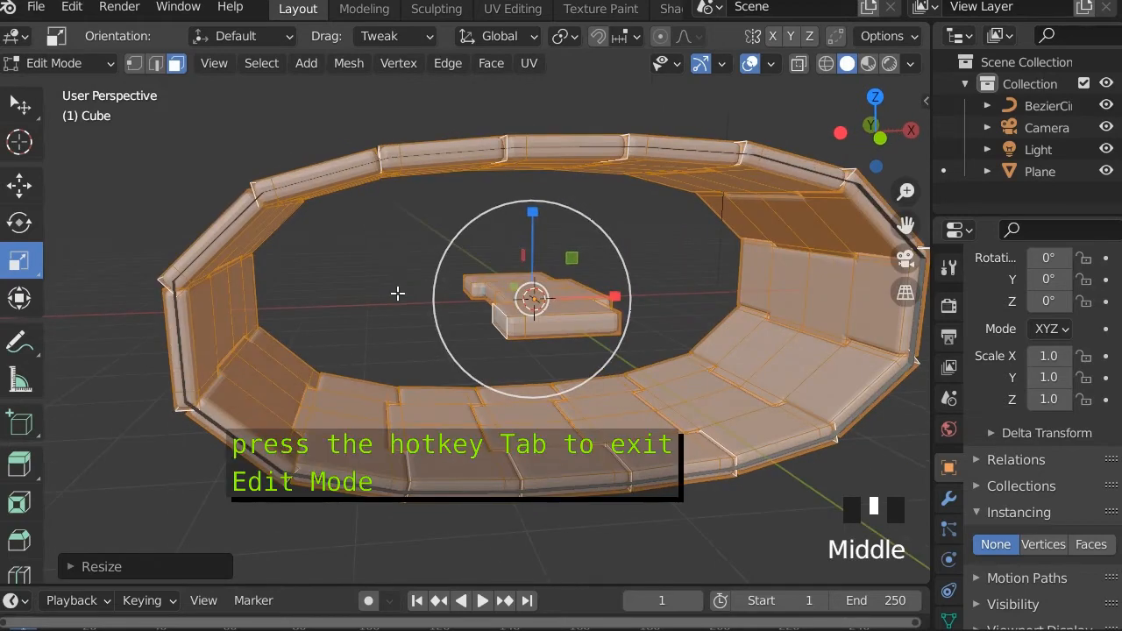
middle_click_drag(545, 268, 444, 261)
key("Tab")
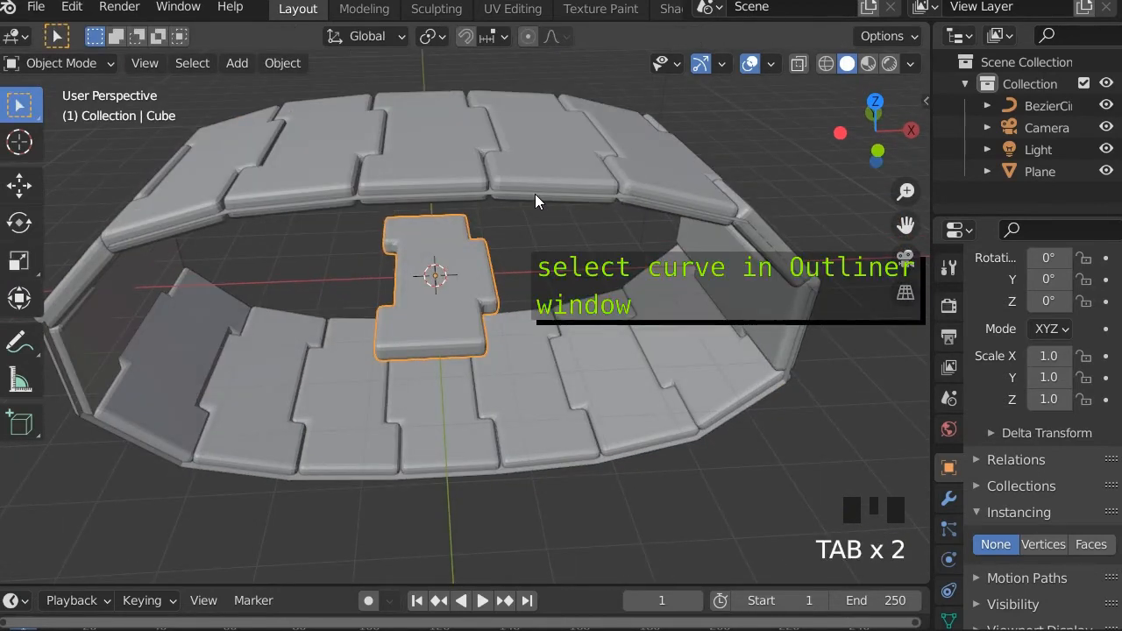
Select the Bezier circle and try moving it along X to check which way the track runs.
left_click(1040, 106)
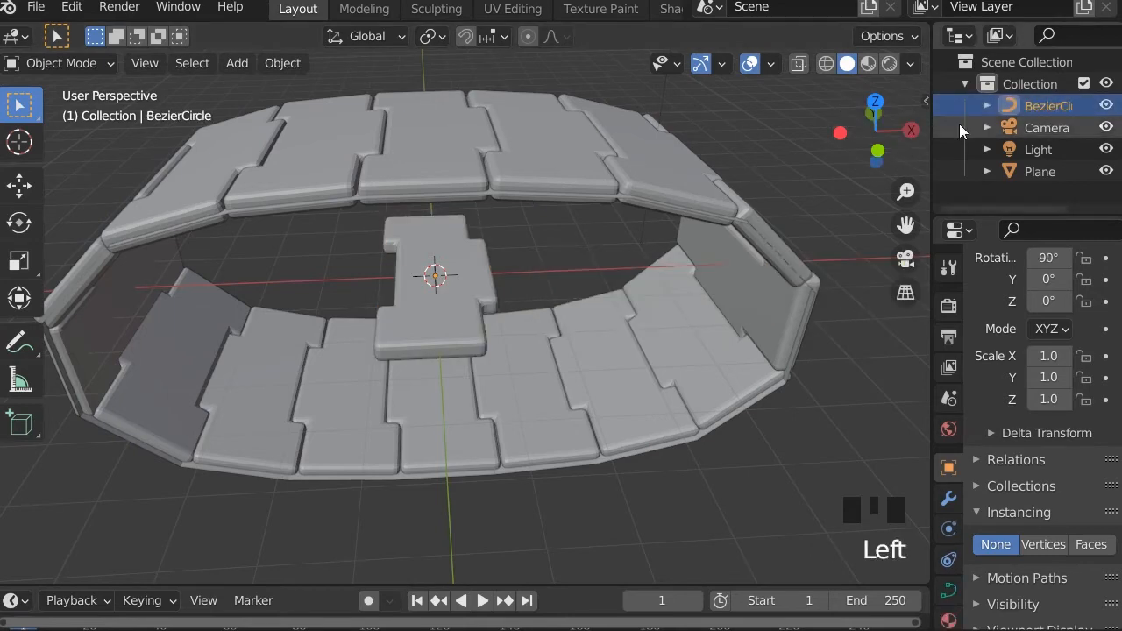
scroll(377, 253, "down", 3)
middle_click_drag(544, 285, 501, 266)
scroll(500, 267, "up", 3)
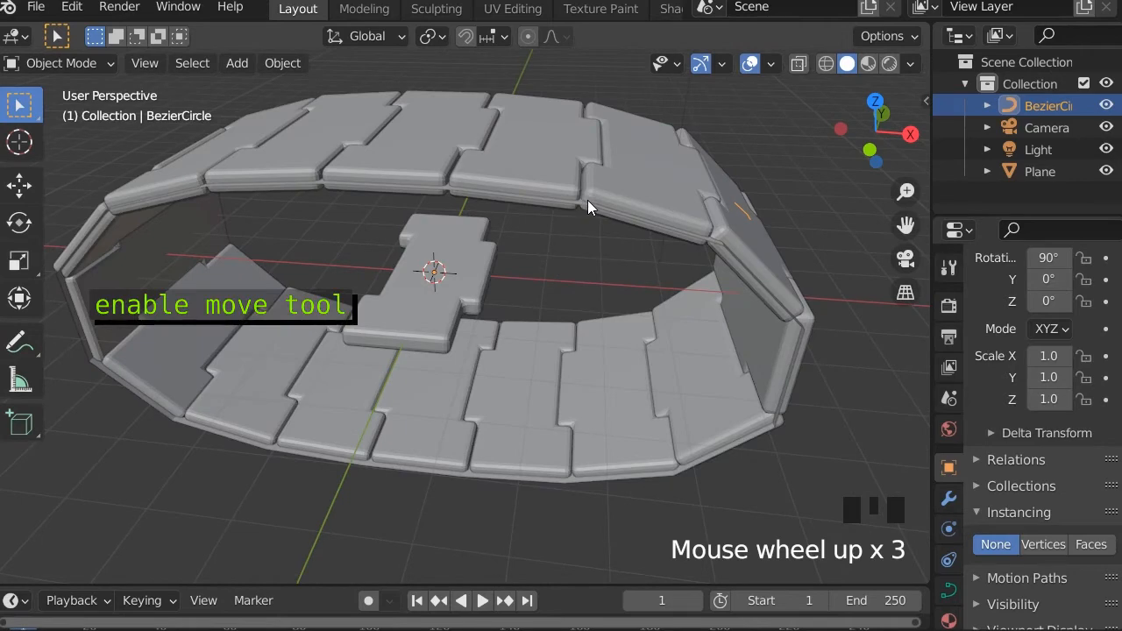
middle_click_drag(588, 205, 421, 259, "shift")
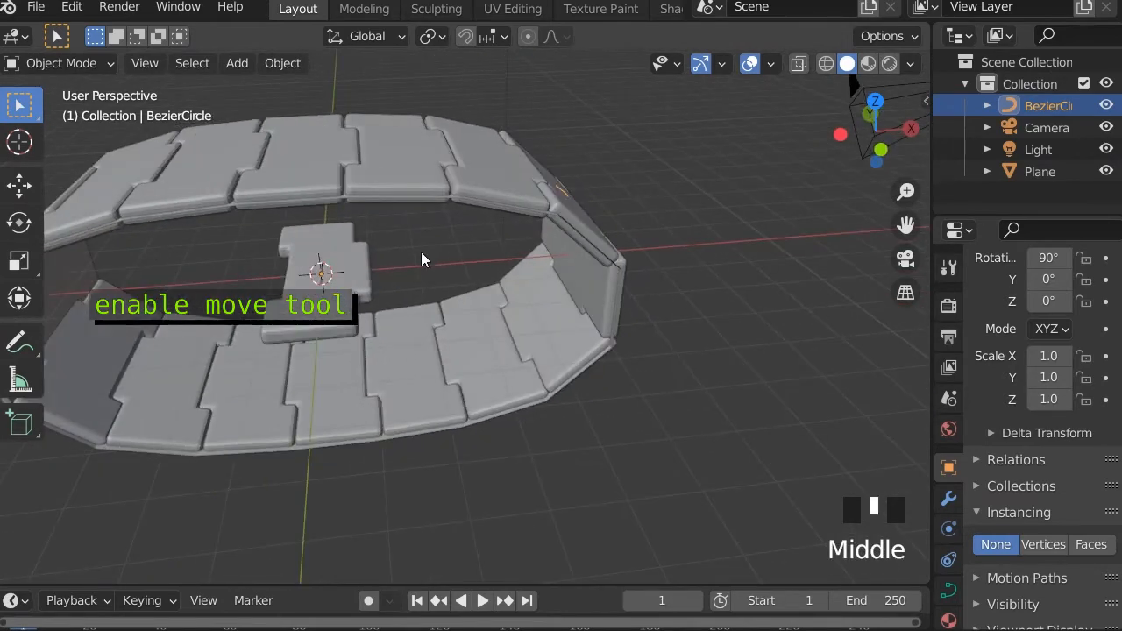
left_click(19, 198)
left_click_drag(408, 270, 493, 236)
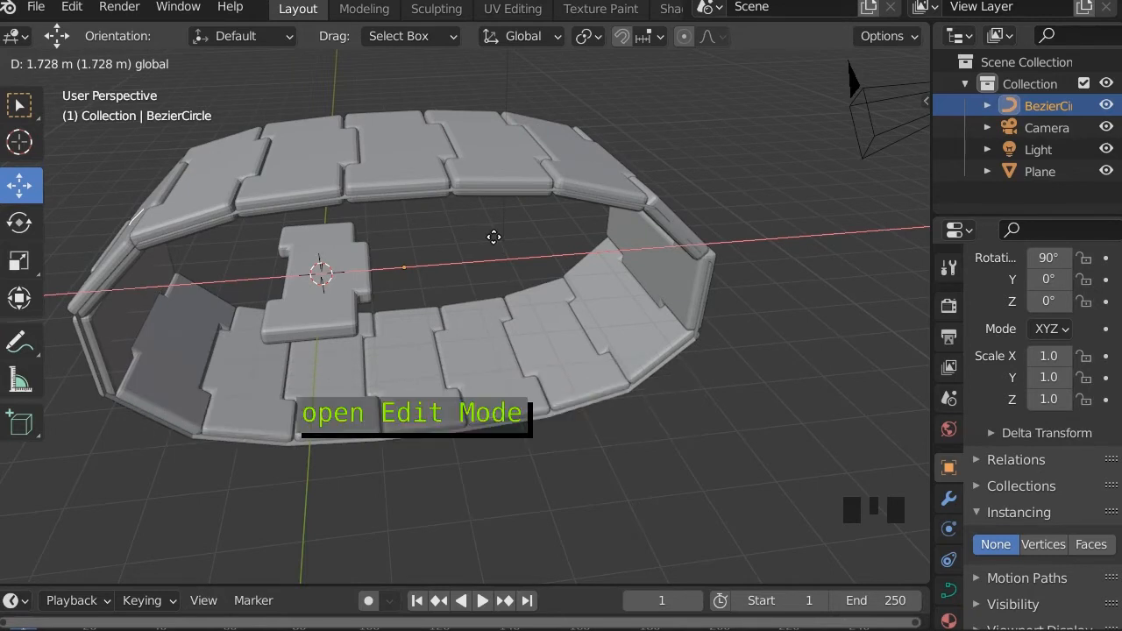
right_click(494, 236)
Flip the Bezier circle in Edit Mode by scaling it by -1 along Z, and return to Object Mode.
left_click(84, 63)
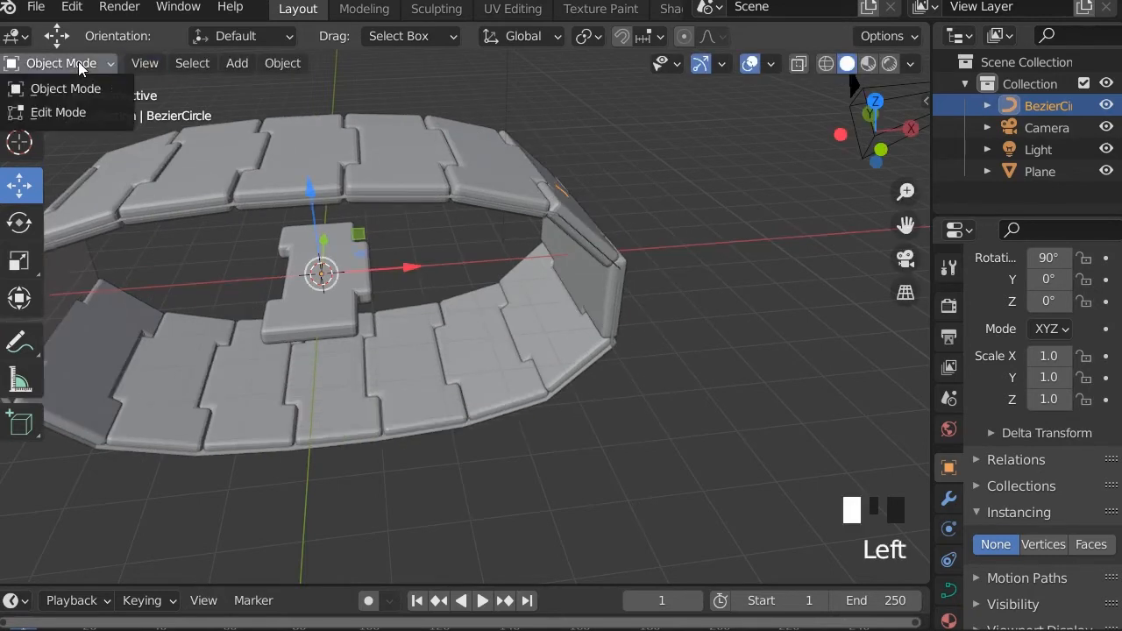
left_click(77, 113)
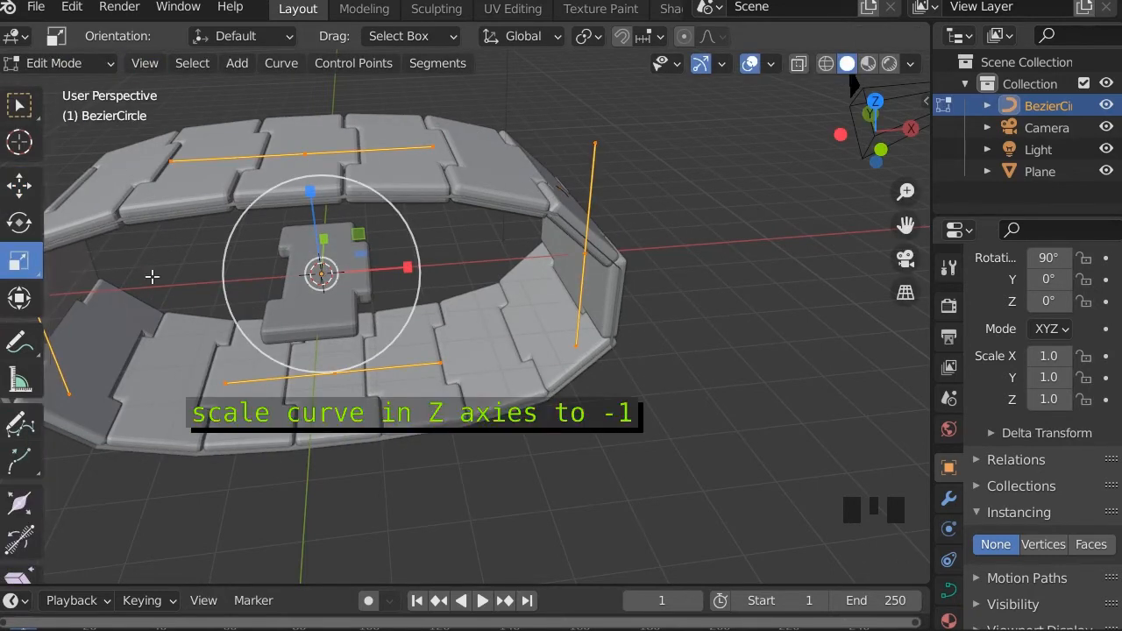
key("s")
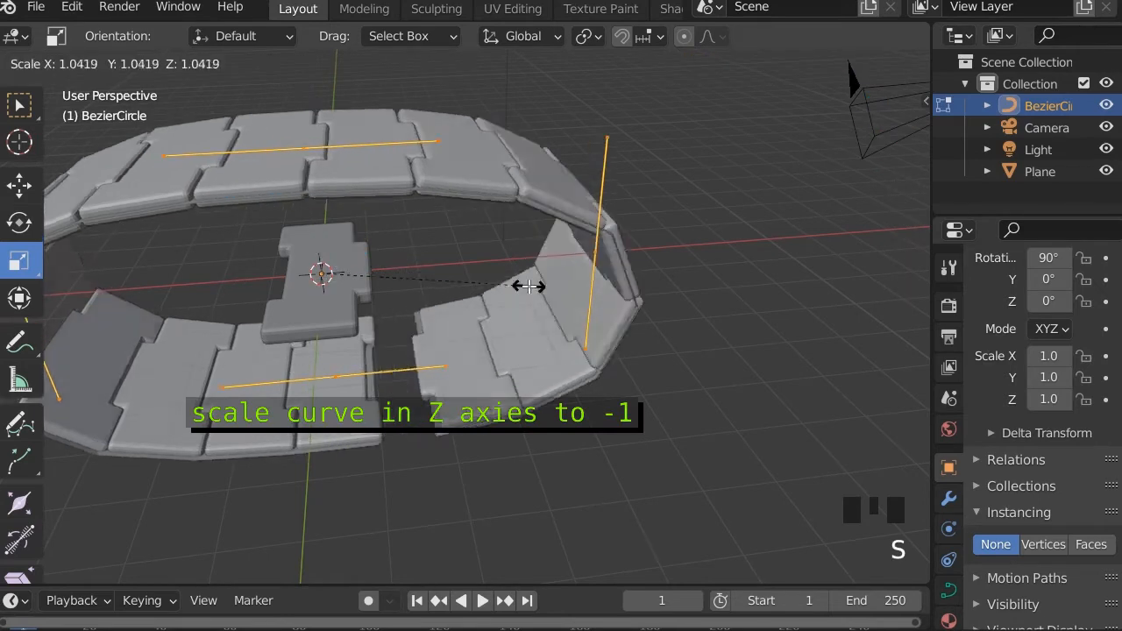
key("z")
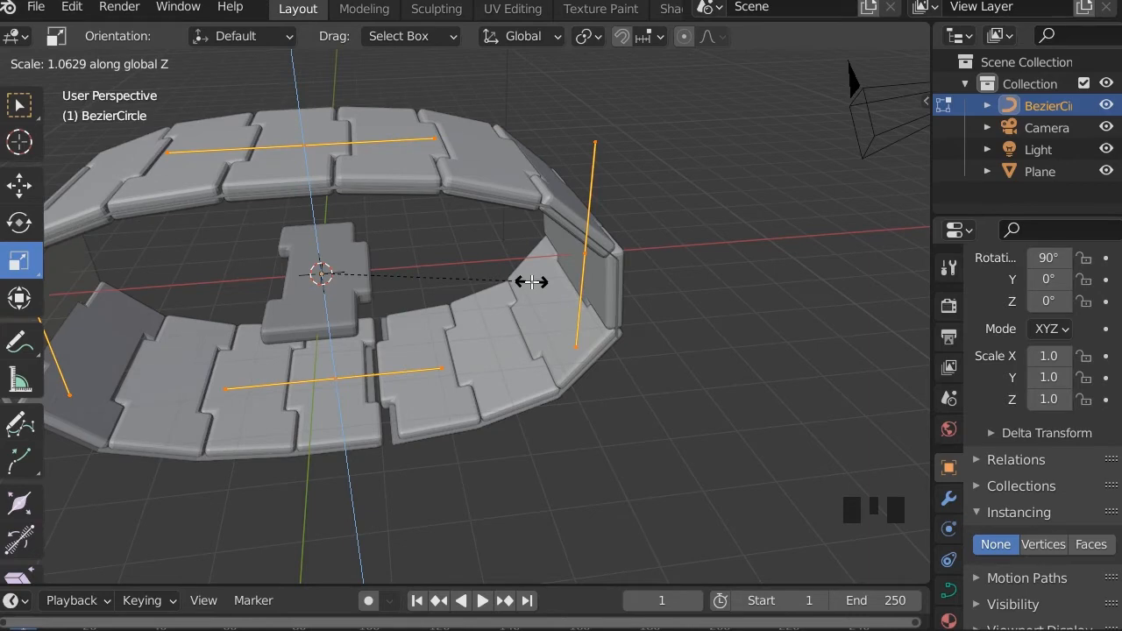
type("-1")
key("Return")
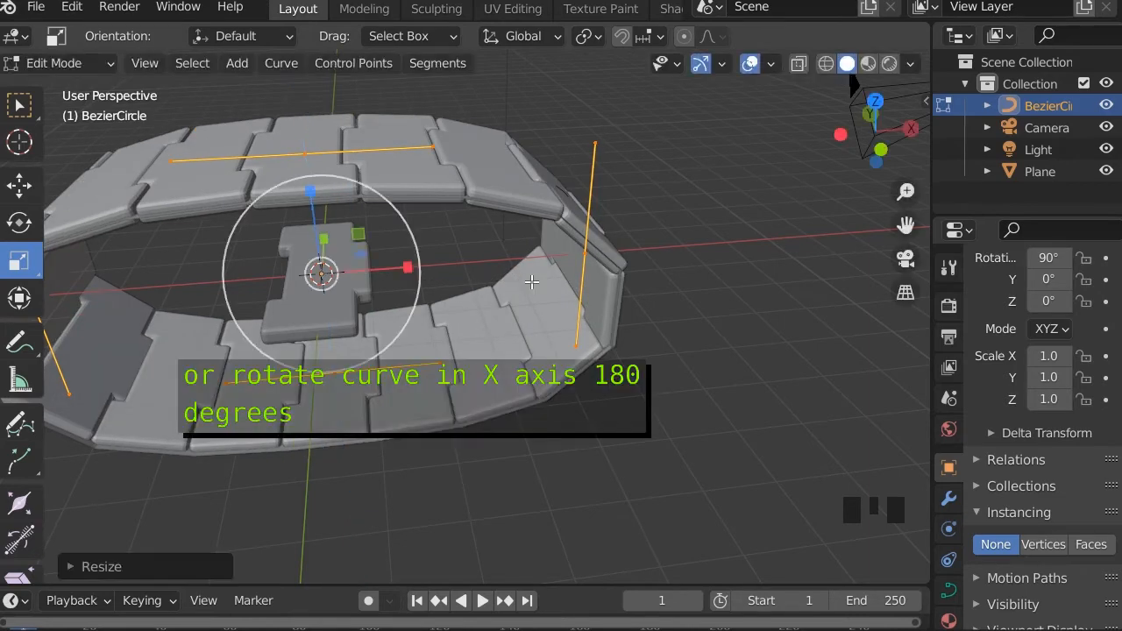
key("Tab")
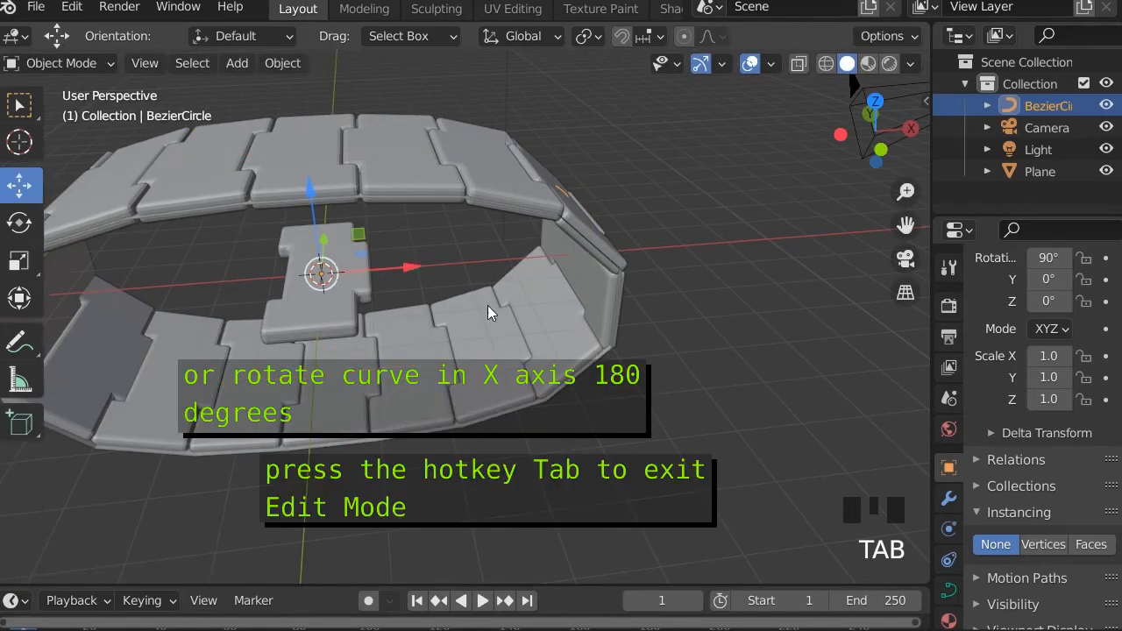
Slide the Bezier circle back and forth along X to test how the links travel, leaving it at about X 4.9.
left_click_drag(409, 268, 705, 299)
middle_click_drag(706, 299, 544, 290)
scroll(614, 270, "down", 2)
left_click_drag(544, 290, 302, 208)
left_click_drag(274, 242, 632, 397)
middle_click_drag(632, 397, 520, 319)
middle_click_drag(637, 272, 550, 291)
left_click_drag(551, 291, 388, 243)
middle_click_drag(395, 252, 607, 295)
scroll(383, 300, "up", 2)
scroll(607, 294, "up", 2)
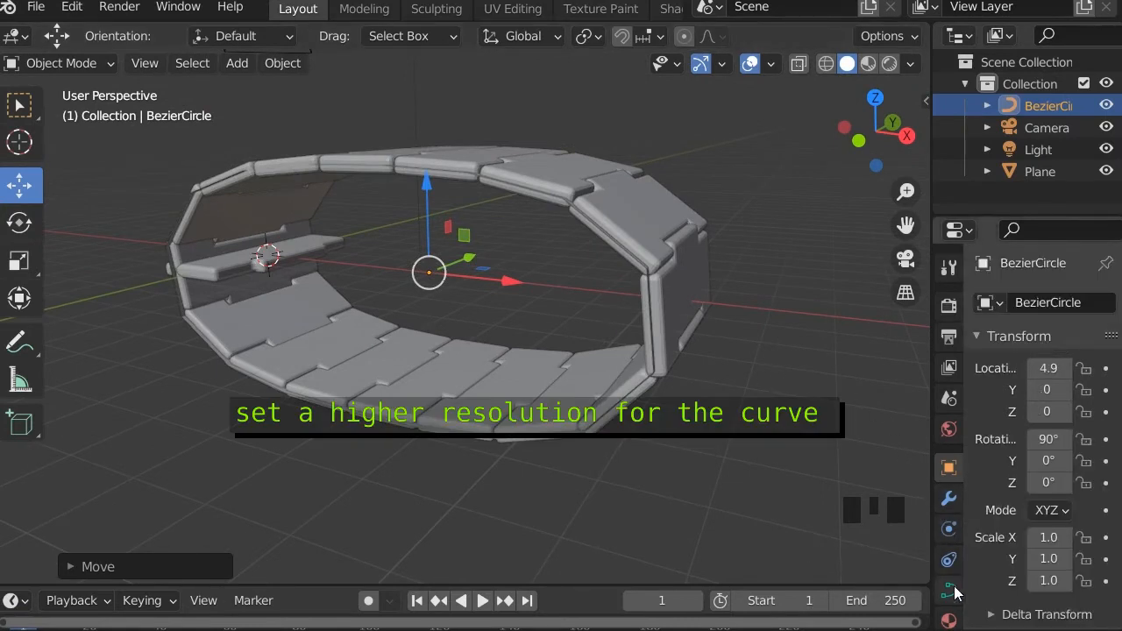
Set the Bezier circle's preview resolution to 128.
left_click(948, 591)
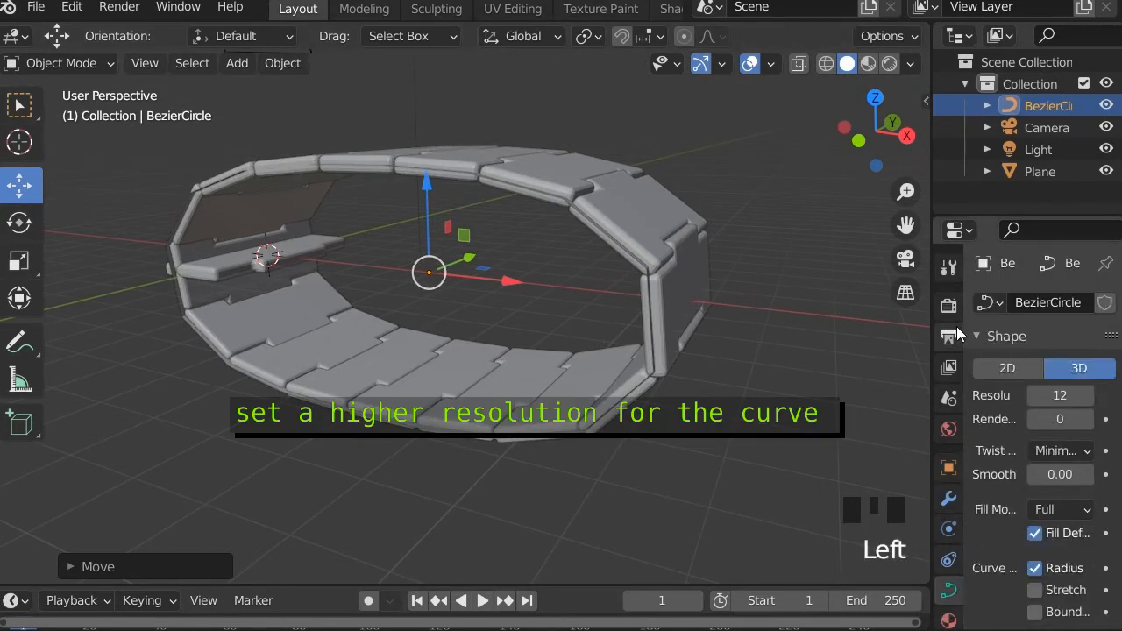
left_click(1050, 395)
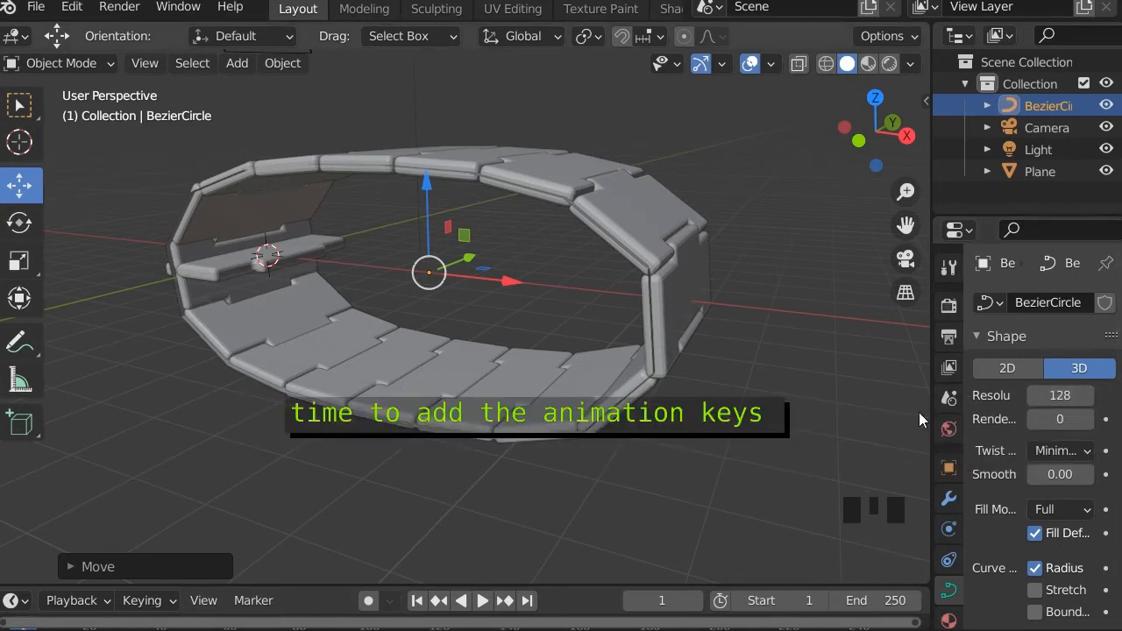
Enlarge the timeline, enable auto keying and key the Bezier circle's start position at frame 1 by moving it along negative X.
left_click_drag(492, 589, 516, 502)
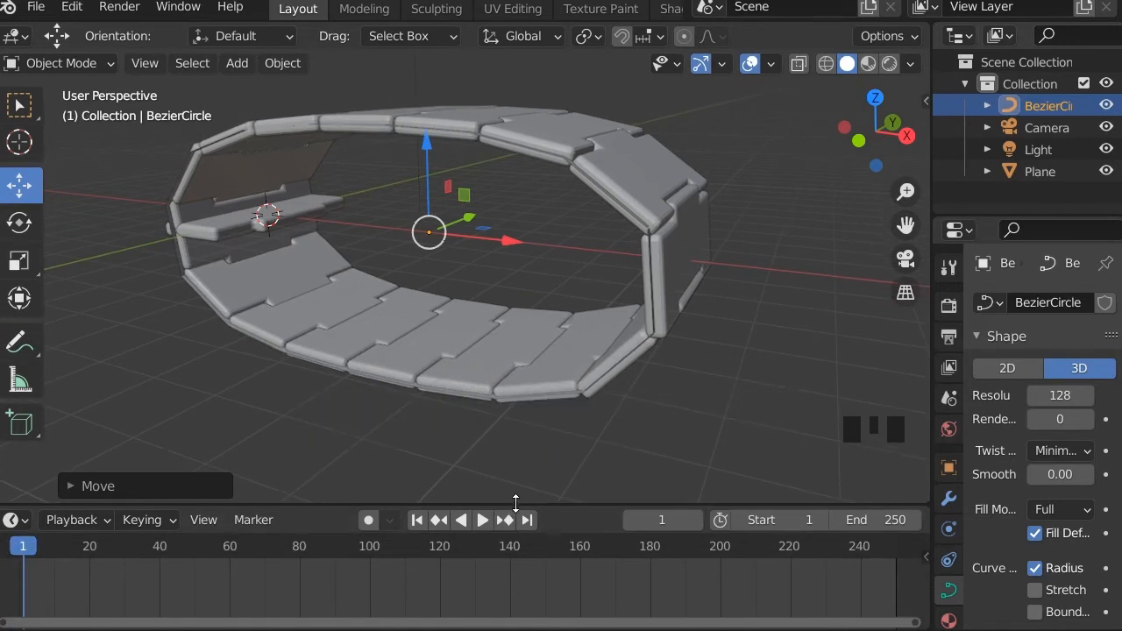
left_click(368, 520)
scroll(433, 235, "down", 1)
left_click_drag(515, 242, 177, 178)
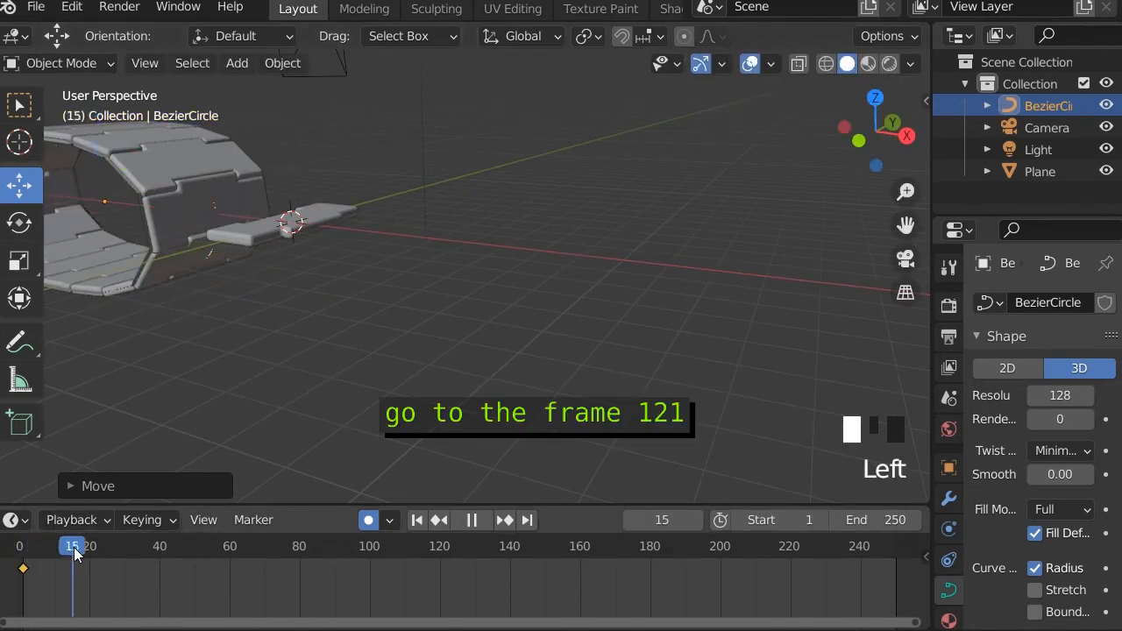
Key the Bezier circle's end position at frame 121 by moving it far along positive X, and scrub through the animation.
left_click_drag(436, 554, 443, 554)
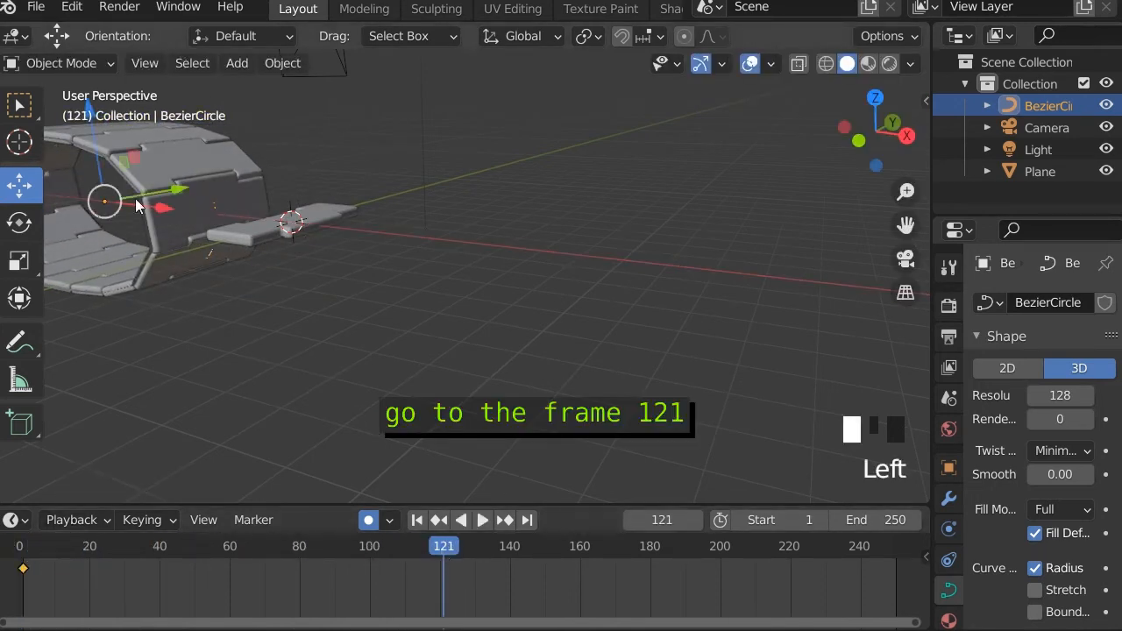
left_click_drag(163, 205, 706, 338)
left_click_drag(444, 548, 14, 541)
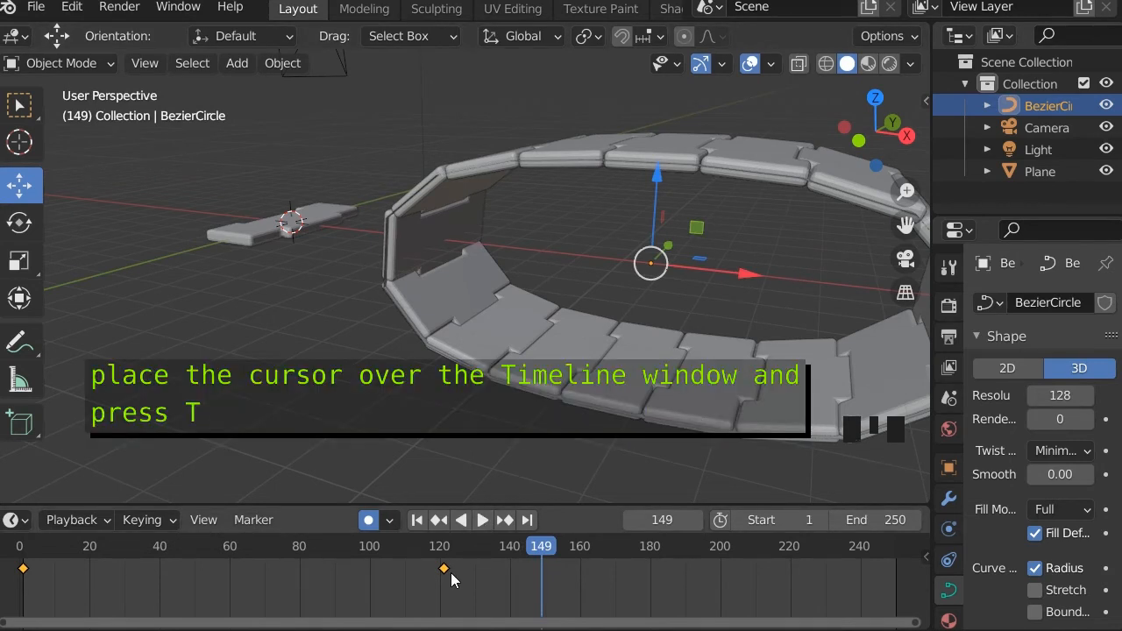
Set the Bezier circle's keyframes to Linear interpolation and Linear Extrapolation.
key("t")
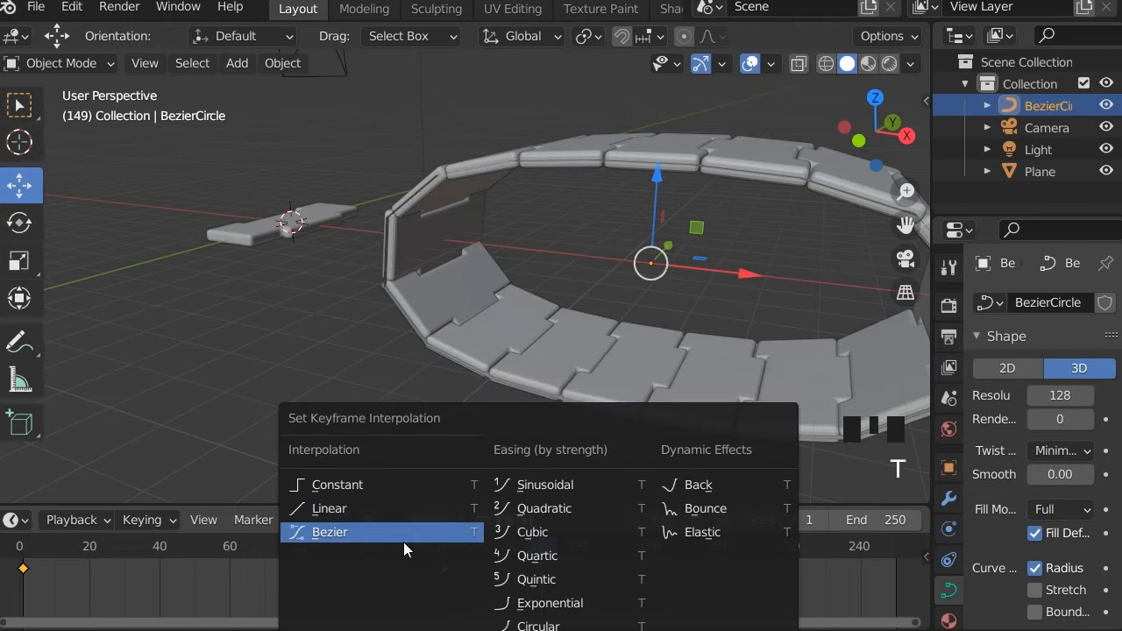
left_click(386, 508)
key("shift+e")
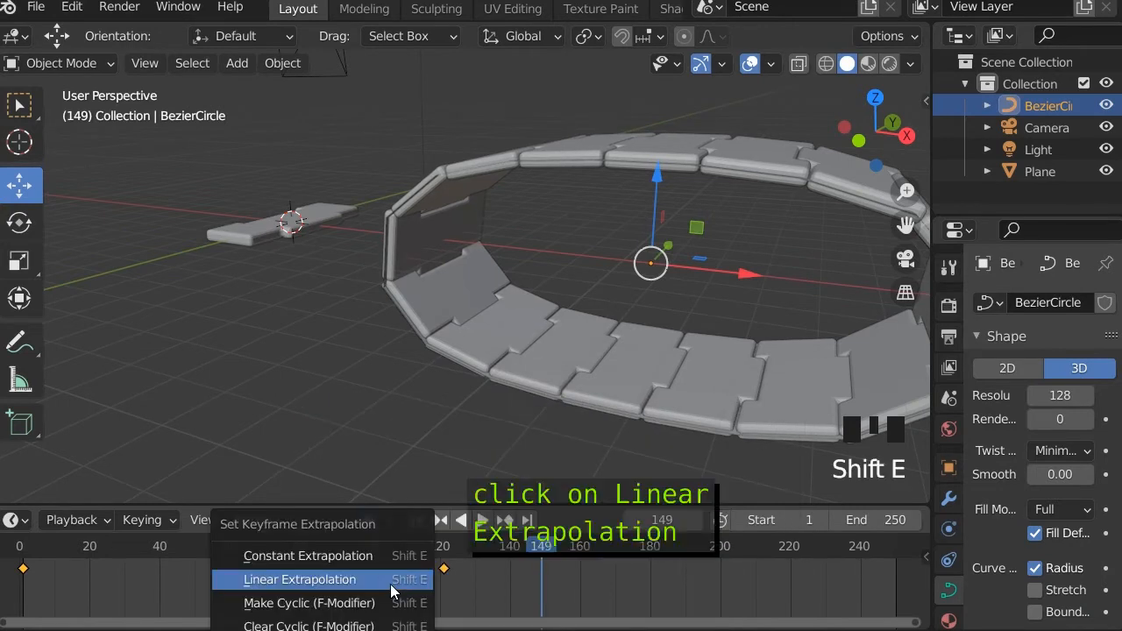
left_click(390, 582)
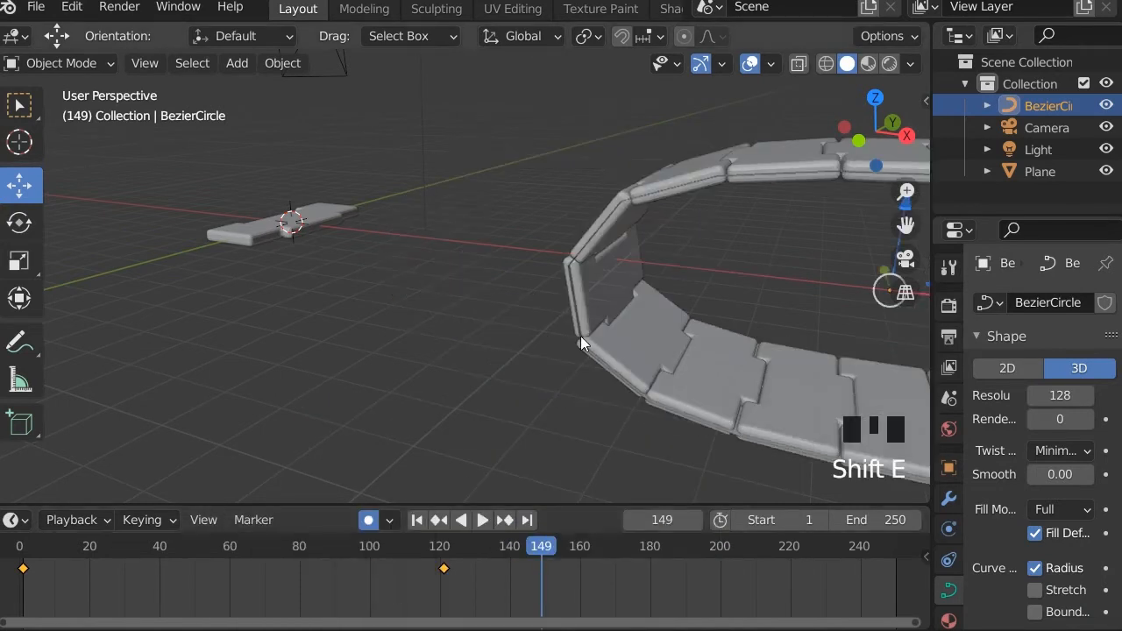
Play the animation from frame 0 and examine from a distance how the track loop rolls along X.
scroll(581, 336, "down", 2)
left_click_drag(543, 552, 19, 524)
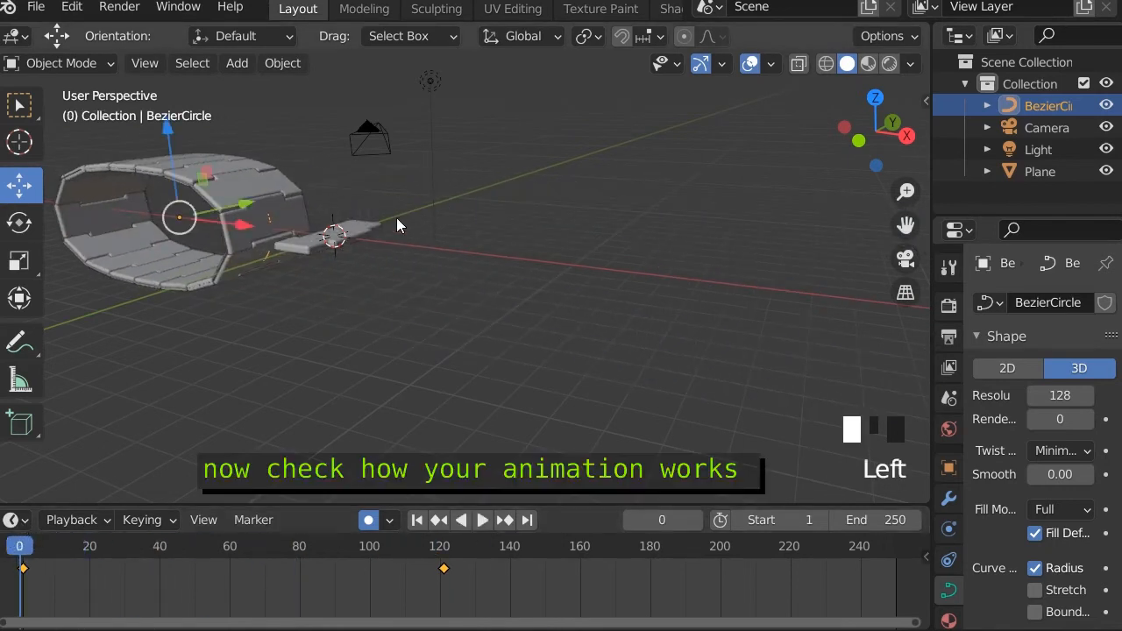
left_click(482, 519)
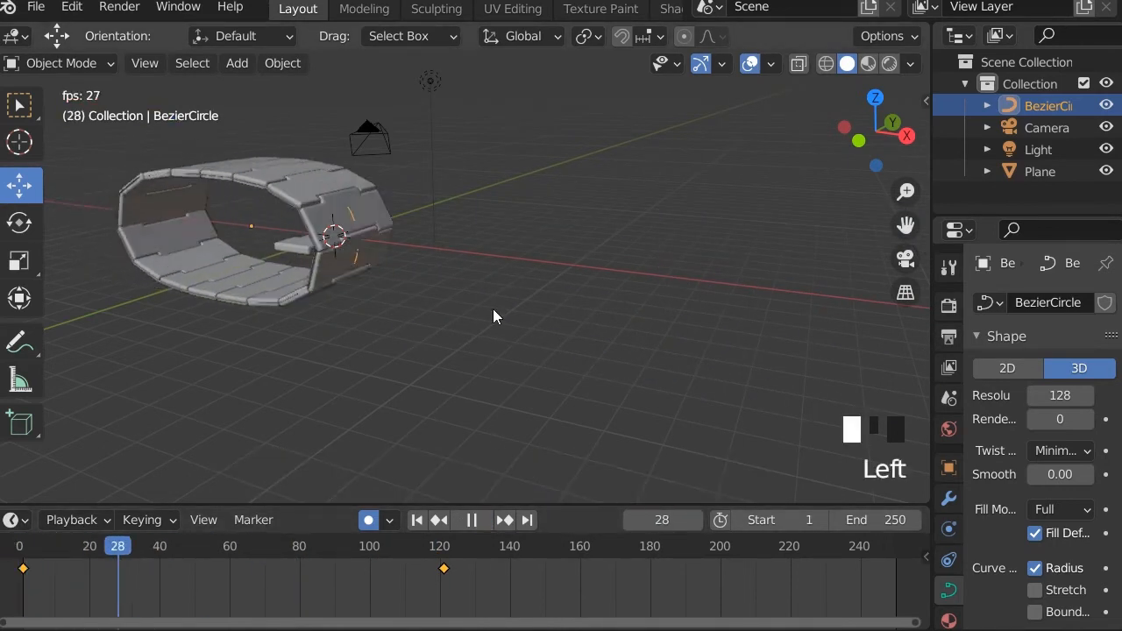
scroll(493, 308, "down", 2)
scroll(493, 309, "down", 6)
middle_click_drag(488, 308, 589, 322)
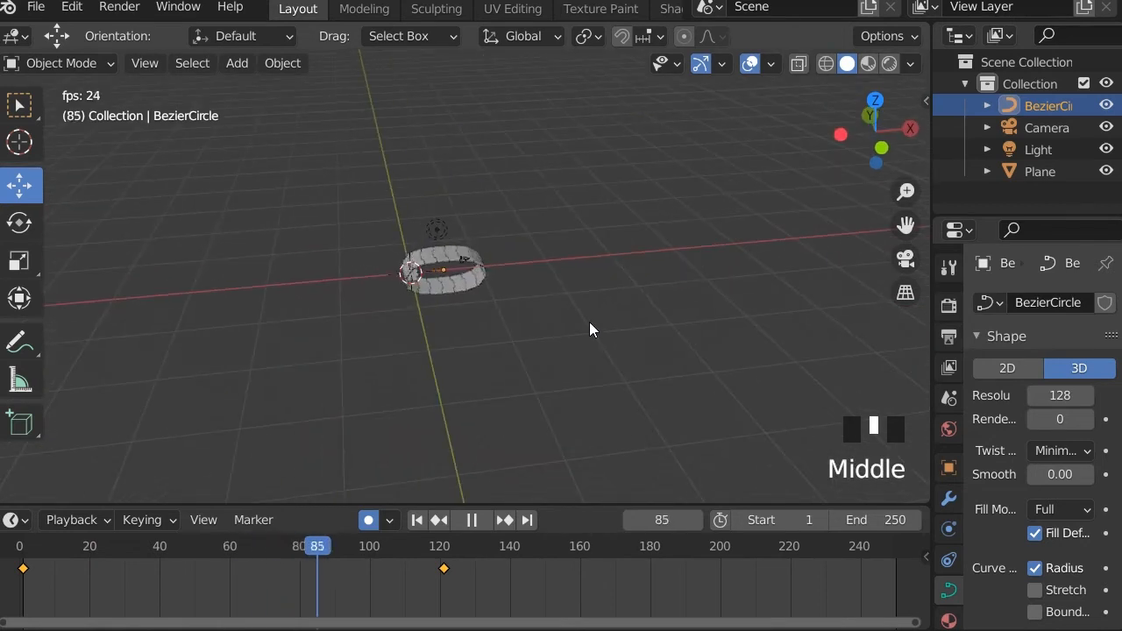
scroll(589, 311, "up", 3)
middle_click_drag(651, 281, 478, 304, "shift")
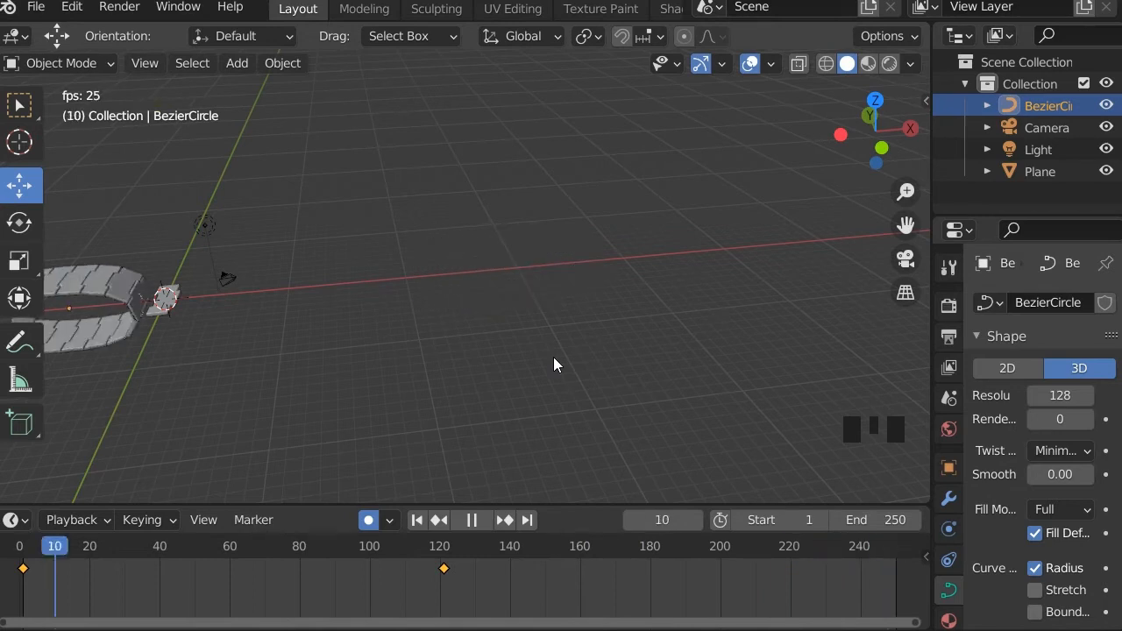
Set the animation's end frame to 1000, stop the playback and frame the track loop in the view.
left_click(881, 519)
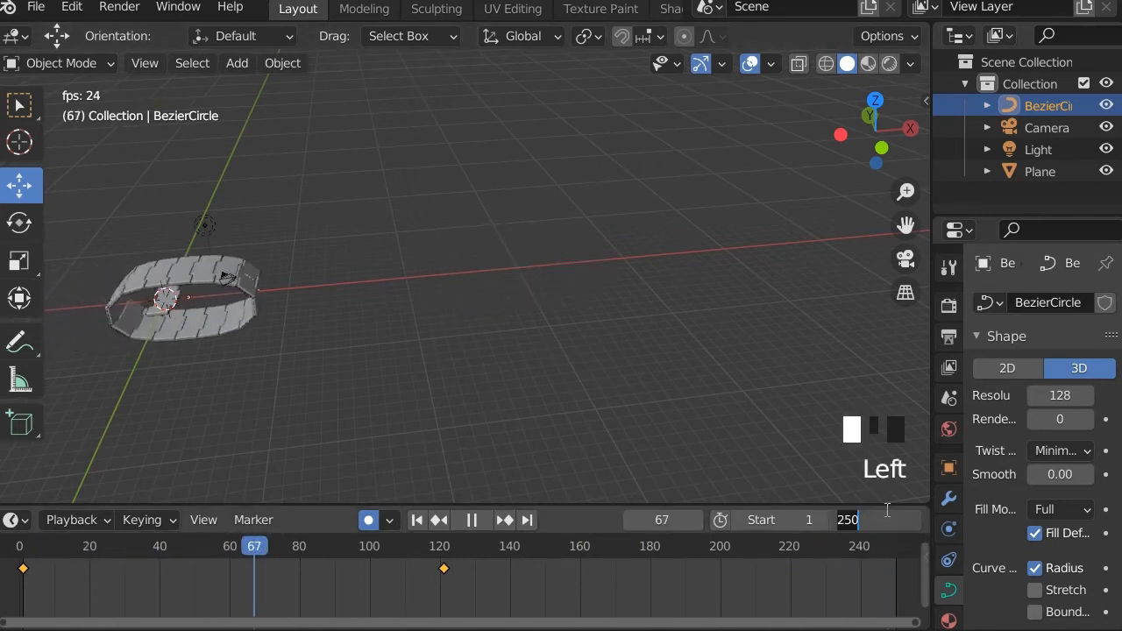
type("1000")
key("Return")
key("KP_Decimal")
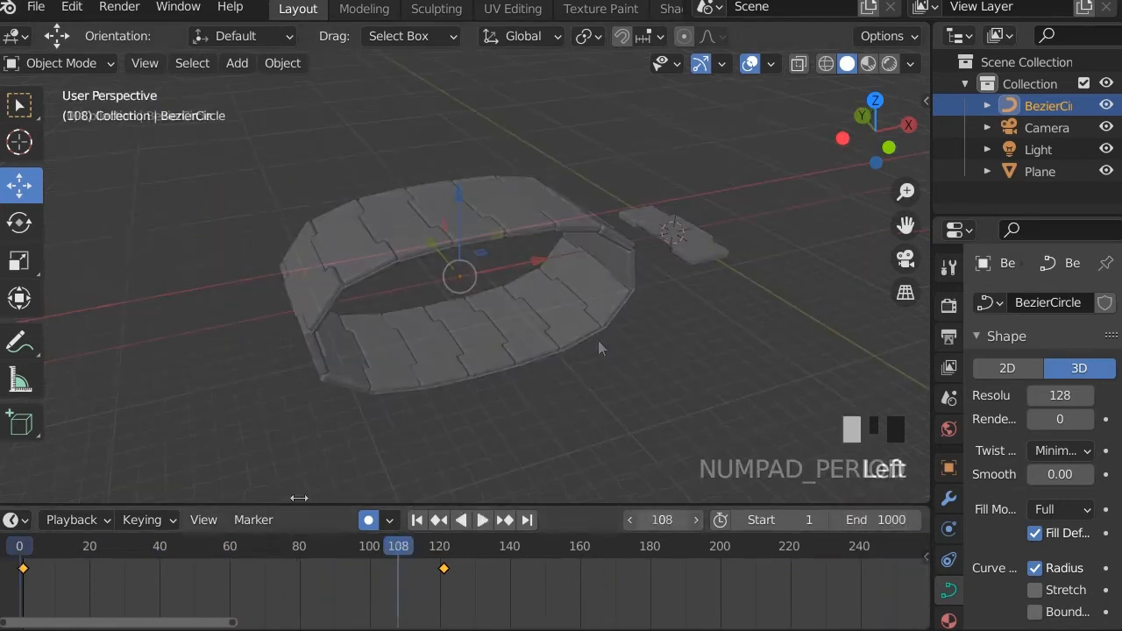
key("Escape")
Move the Bezier circle's end keyframe out to about frame 380 to slow the track's motion.
middle_click_drag(590, 294, 506, 332)
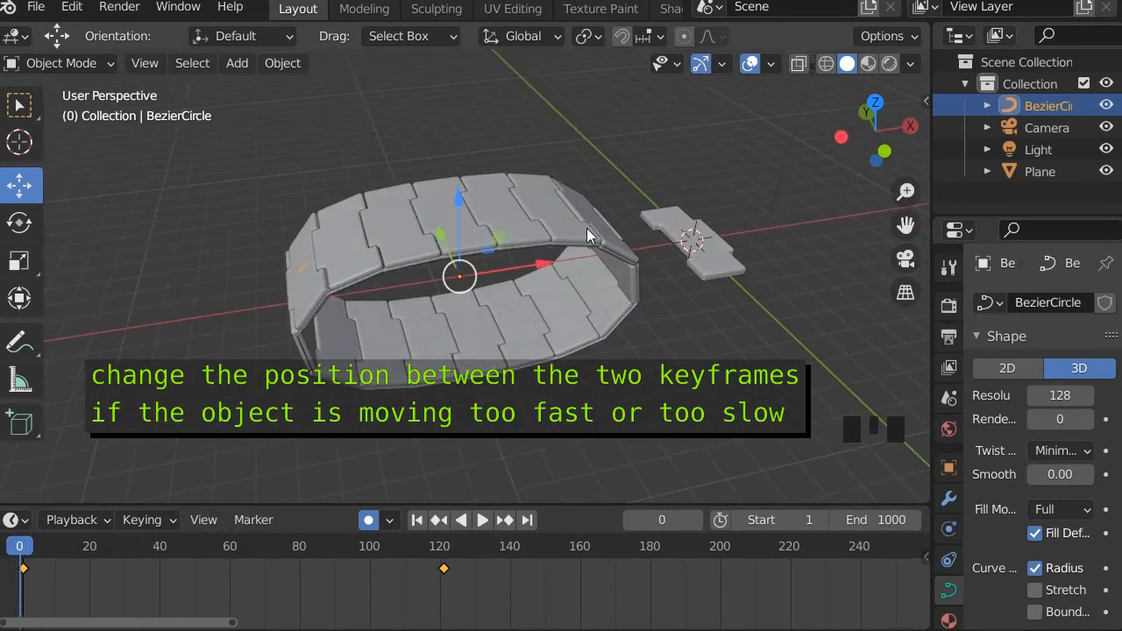
left_click_drag(443, 577, 468, 575)
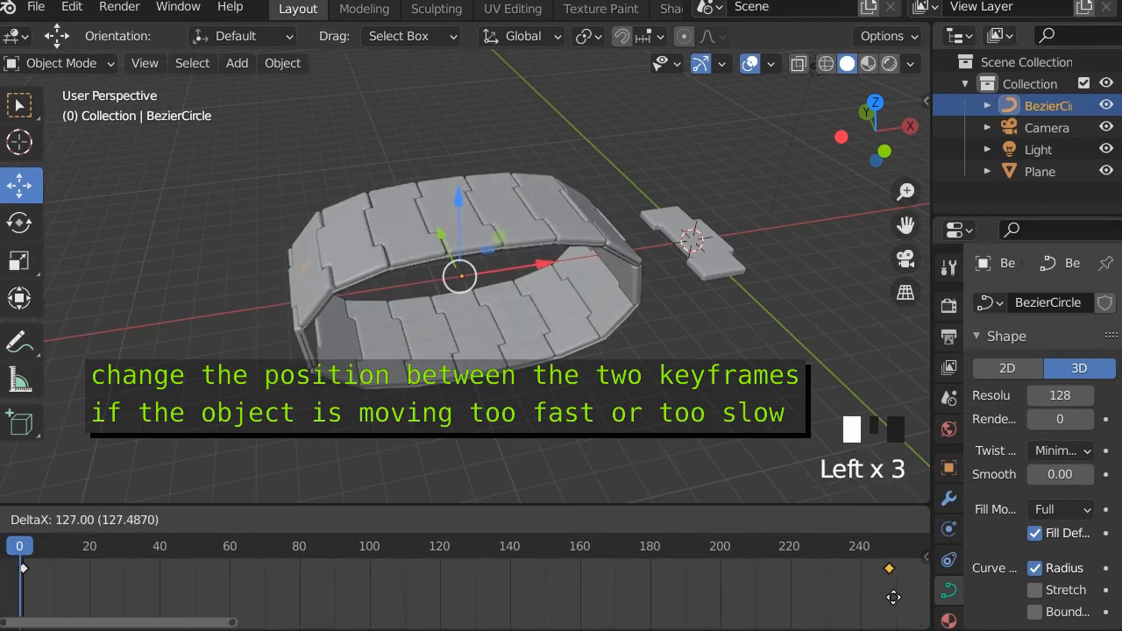
left_click_drag(893, 597, 897, 597)
scroll(637, 578, "down", 5)
middle_click_drag(639, 571, 469, 571)
left_click_drag(556, 570, 628, 573)
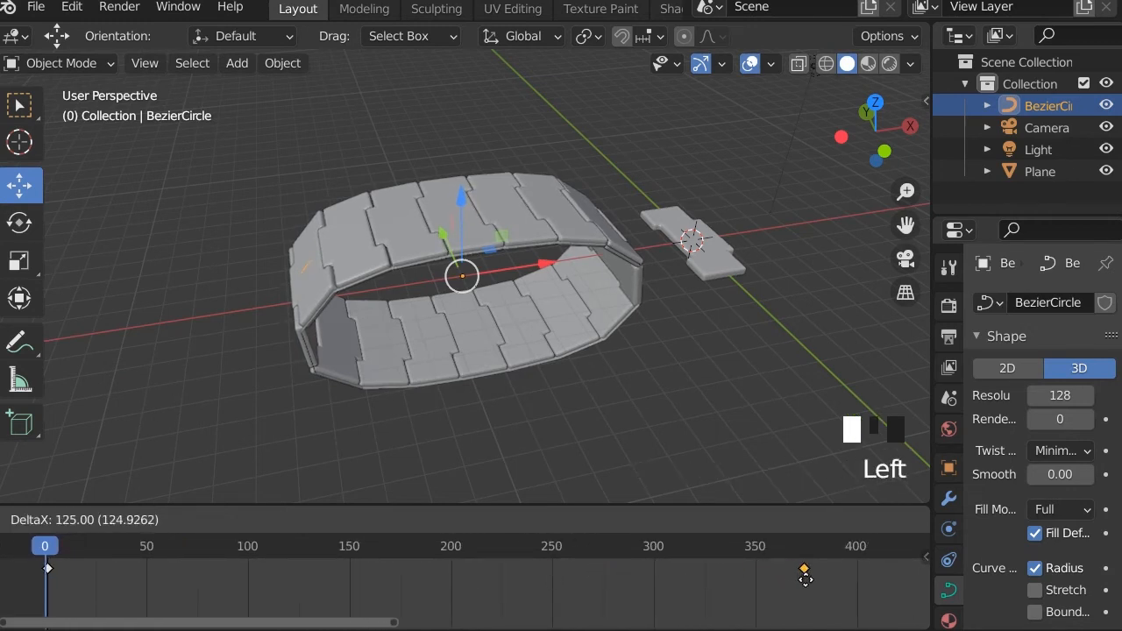
left_click_drag(805, 578, 815, 578)
Play the animation and pull the Bezier circle's end keyframe in to about frame 52 to test a faster roll.
left_click(487, 521)
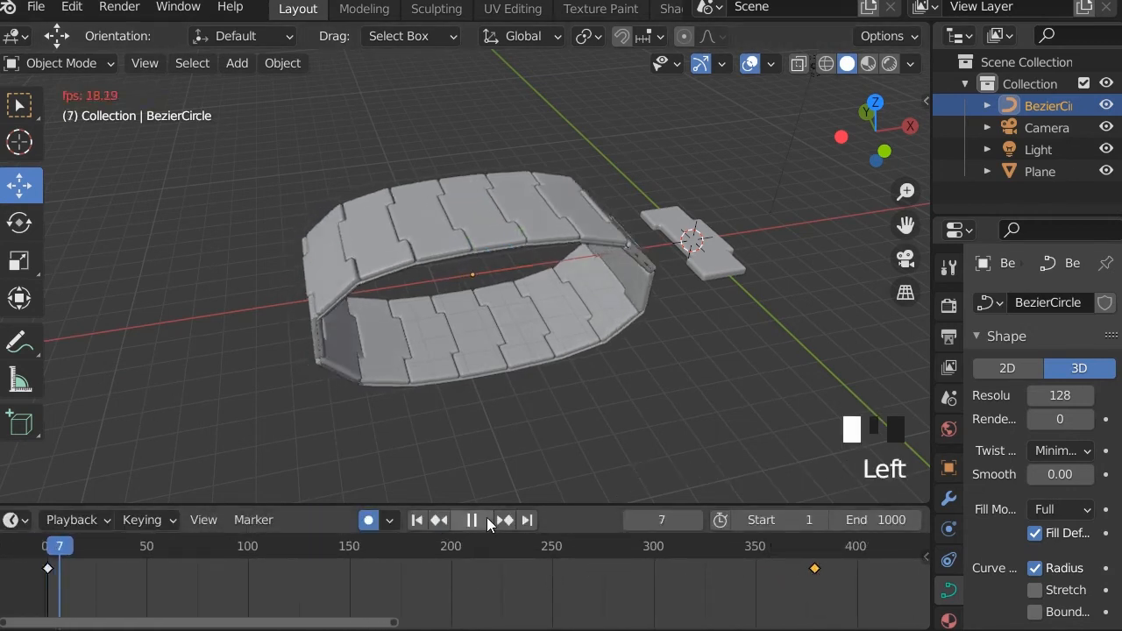
left_click_drag(814, 569, 145, 568)
scroll(626, 298, "down", 4)
middle_click_drag(626, 298, 528, 255)
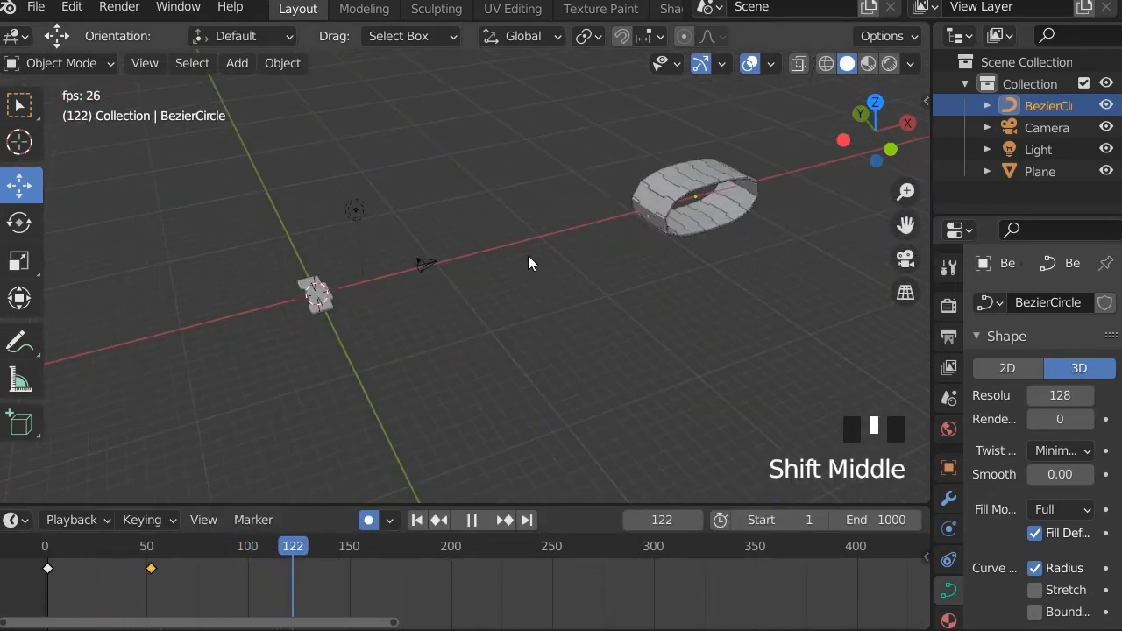
scroll(527, 255, "up", 2)
Move the Bezier circle's end keyframe to about frame 153 and disable Auto Keying.
left_click_drag(150, 568, 133, 565)
scroll(517, 255, "down", 2)
middle_click_drag(517, 255, 411, 300, "shift")
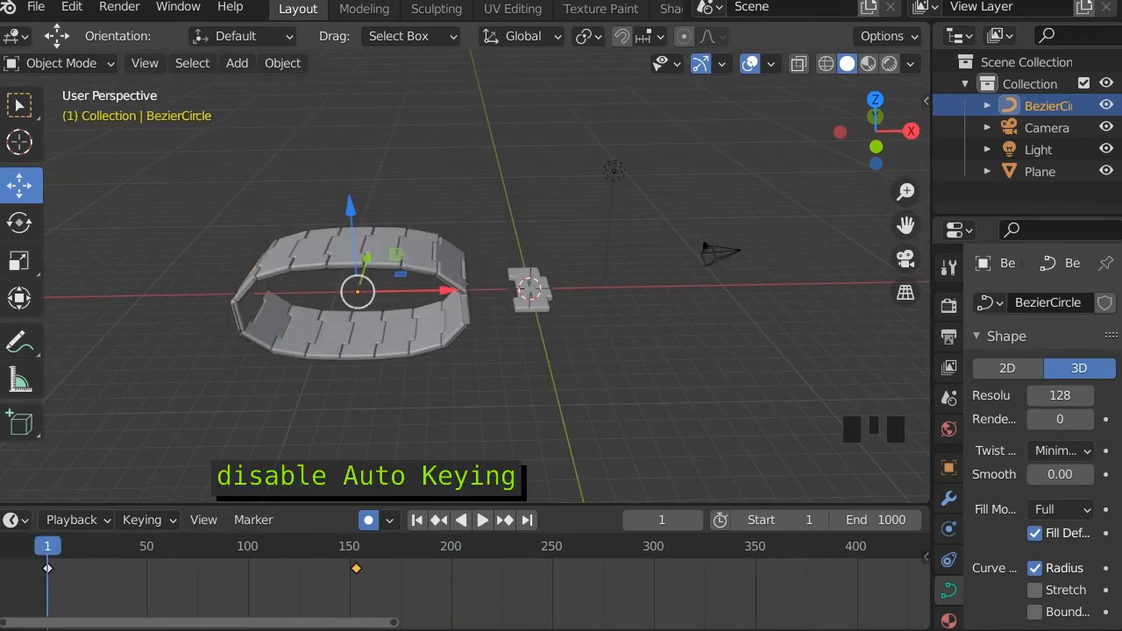
left_click(368, 520)
Add a mesh plane at the origin as the ground and scale it up well beyond the track loop.
left_click(237, 64)
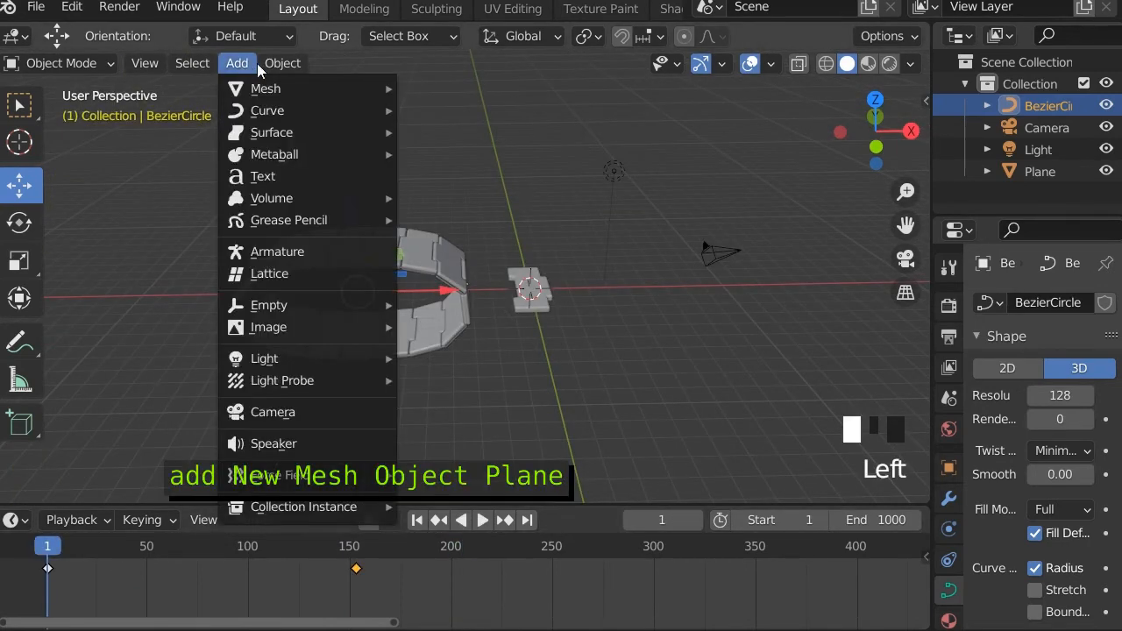
mouse_move(395, 96)
left_click(429, 97)
key("s")
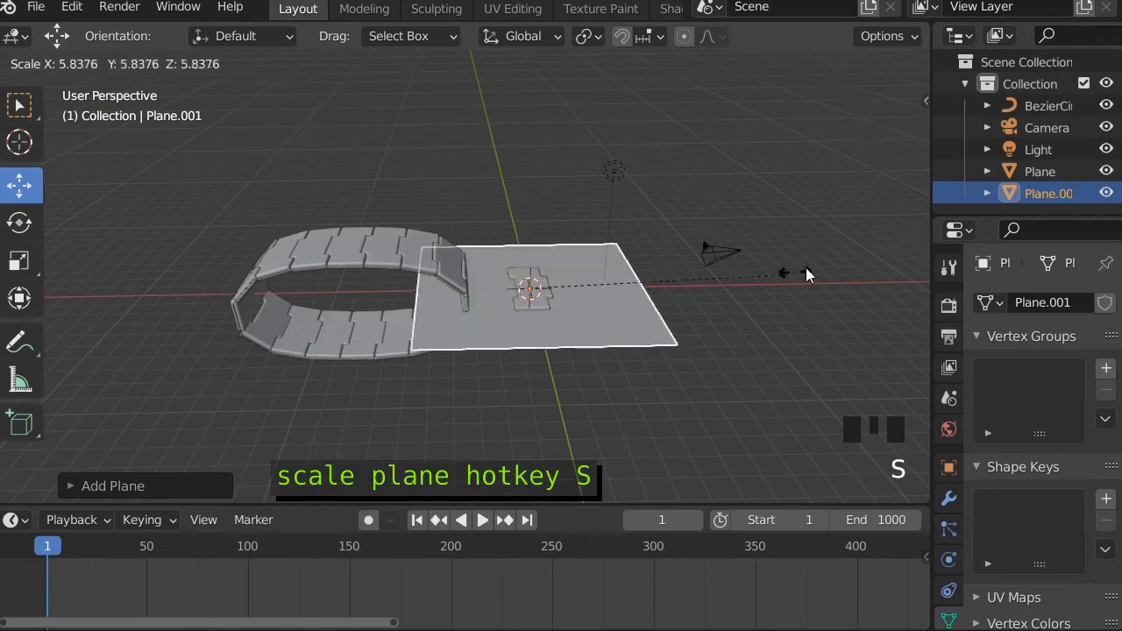
left_click(611, 160)
Lower the ground plane along the global Z axis to the underside of the track loop.
scroll(325, 359, "up", 3)
scroll(779, 271, "up", 1)
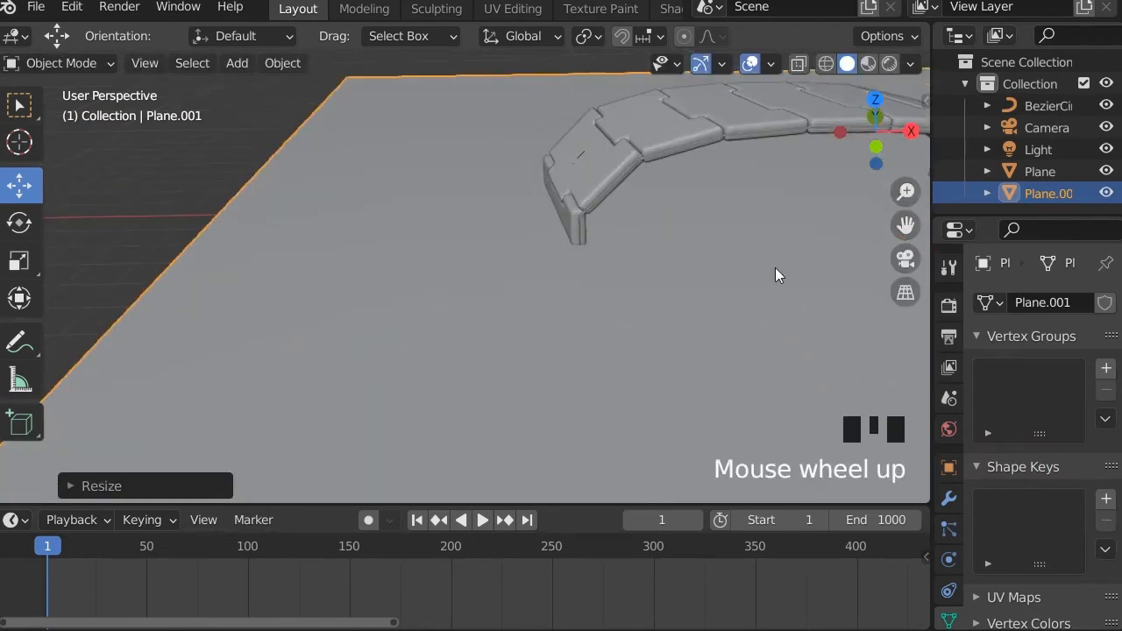
scroll(428, 290, "up", 2)
key("g")
key("z")
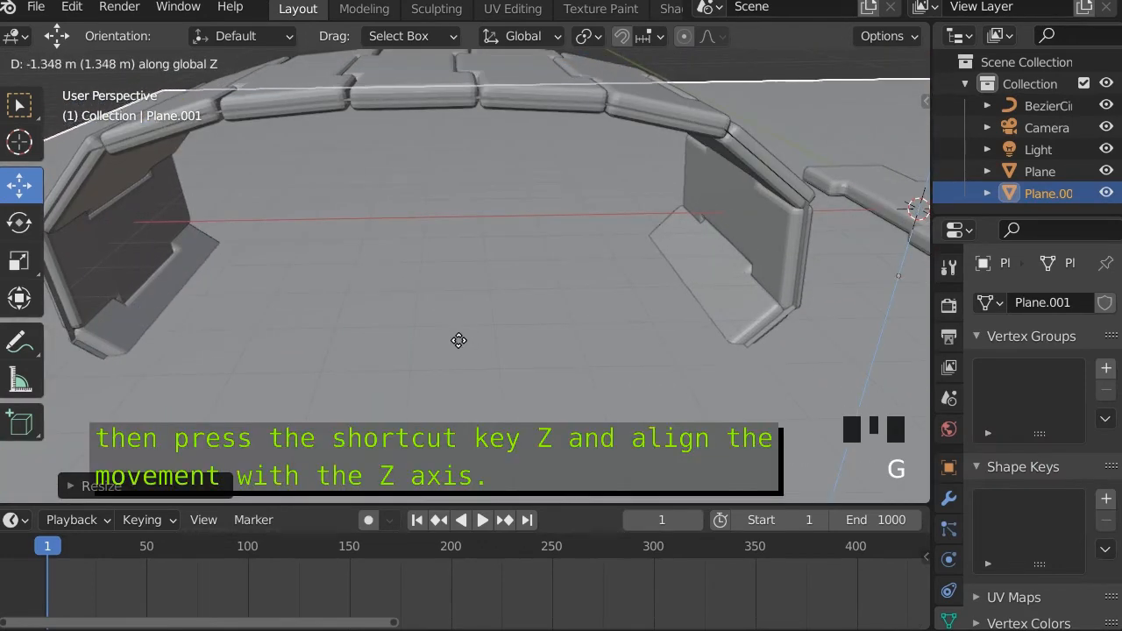
left_click(453, 448)
Viewing from below, lower the ground plane along Z by about 0.116 m so it lies just under the bottom links.
middle_click_drag(453, 448, 421, 321)
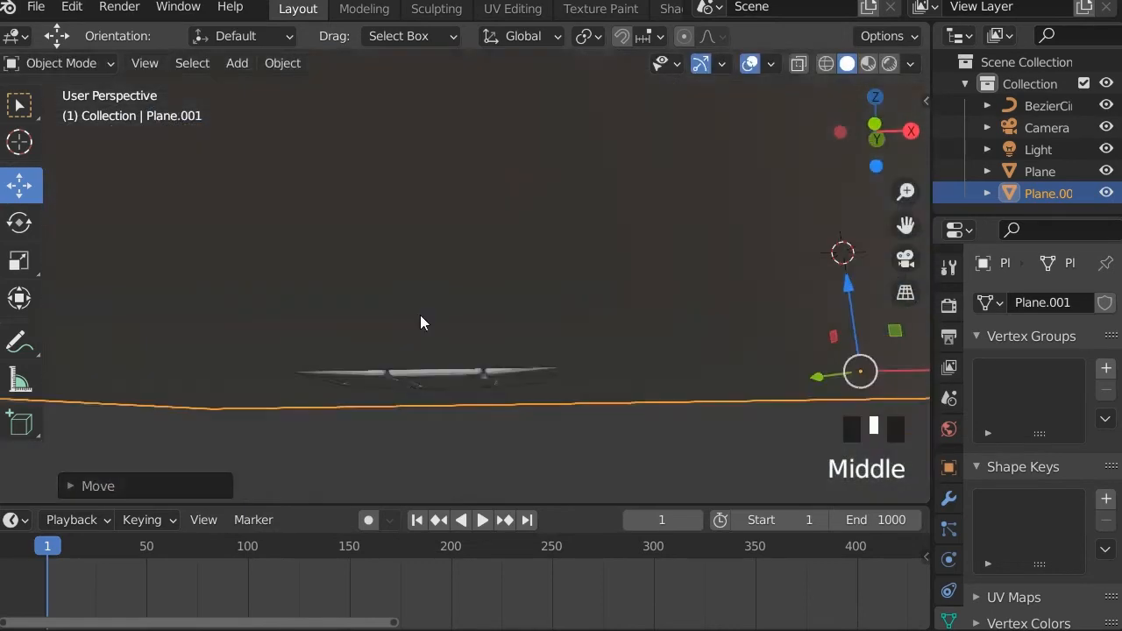
scroll(430, 298, "up", 3)
scroll(462, 325, "down", 1)
key("g")
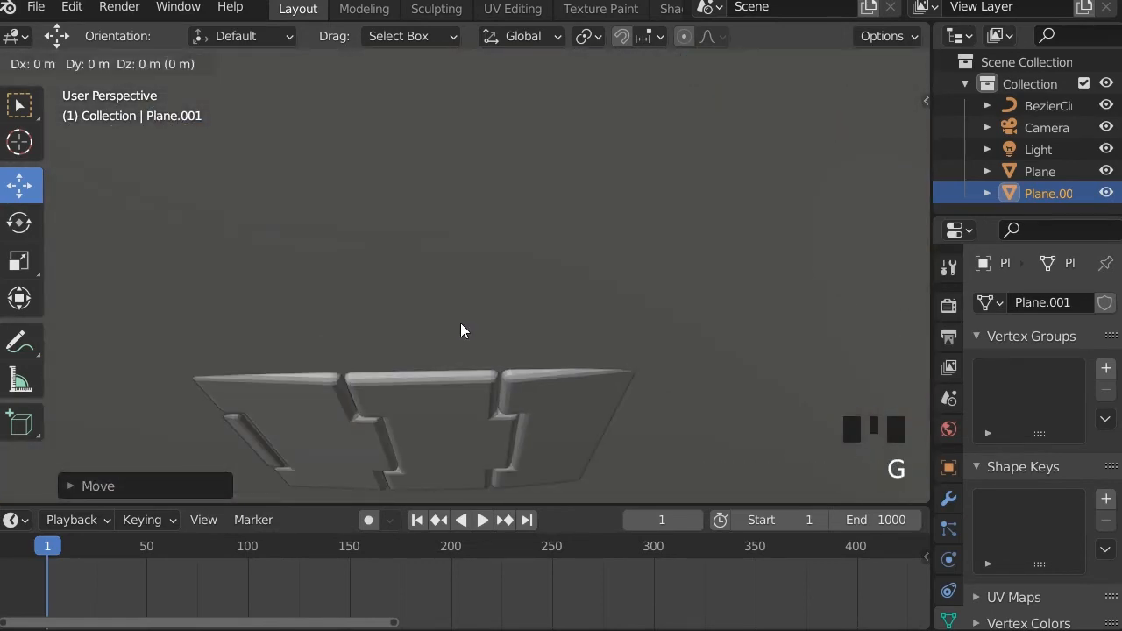
key("z")
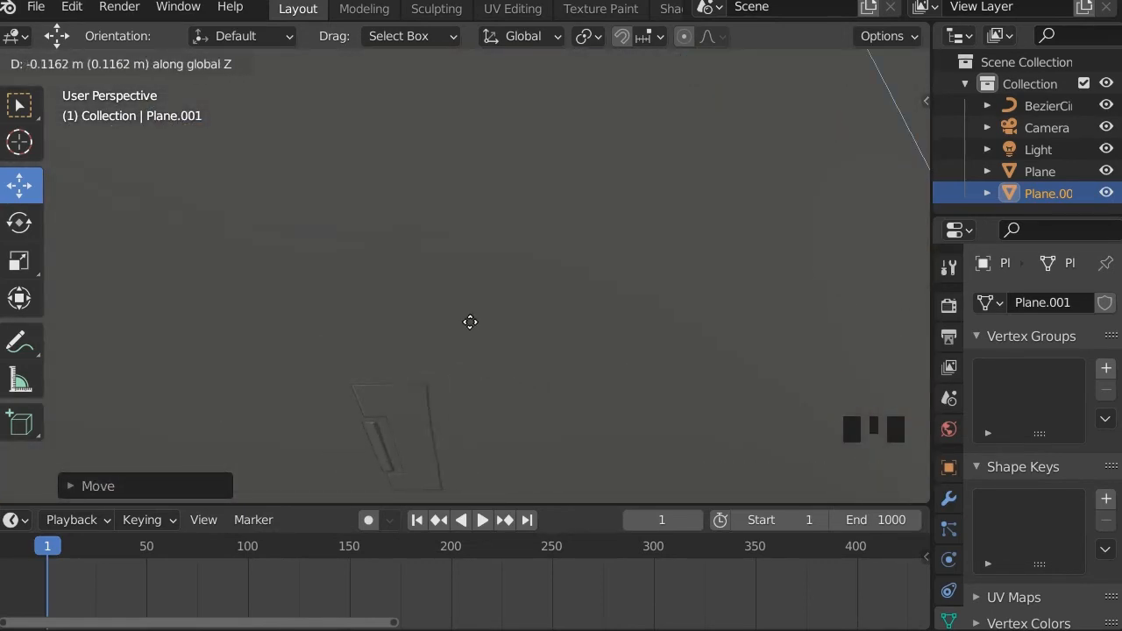
left_click(470, 322)
middle_click_drag(465, 320, 404, 283)
scroll(489, 377, "up", 2)
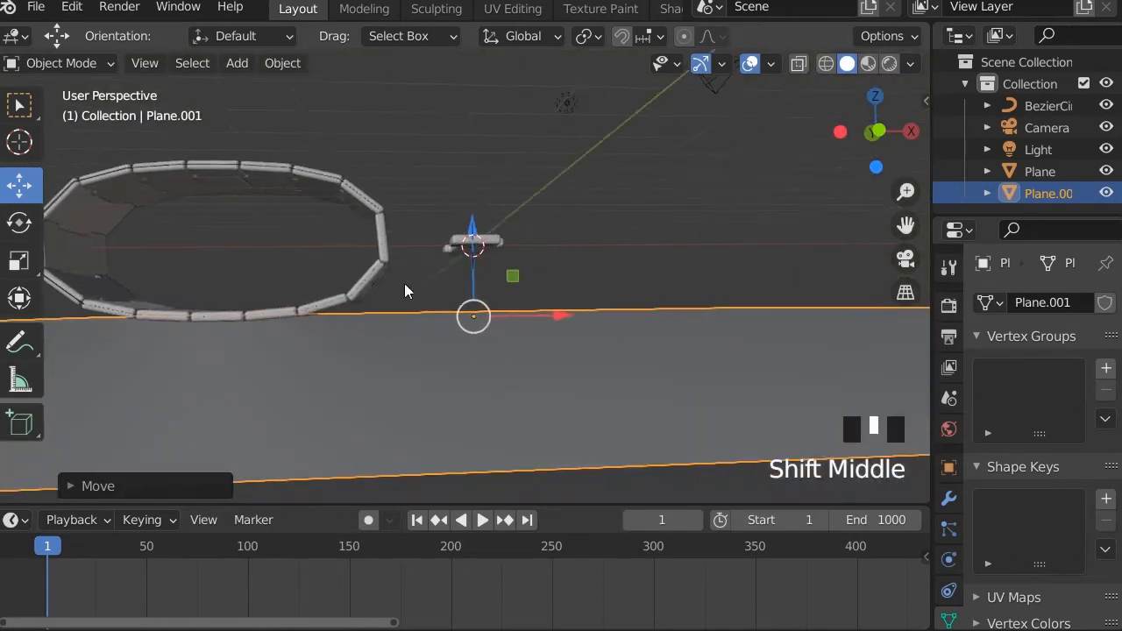
scroll(399, 219, "up", 4)
Enlarge the ground plane further with the Scale tool so it extends along the track's rolling path.
middle_click_drag(398, 220, 588, 314)
scroll(579, 182, "down", 7)
scroll(587, 313, "down", 5)
scroll(588, 314, "up", 1)
left_click(21, 261)
left_click_drag(543, 331, 851, 465)
Select the original track link beside the loop and shade it smooth.
scroll(570, 194, "up", 12)
left_click(570, 195)
mouse_move(571, 194)
middle_mouse_down("shift")
mouse_move(515, 210)
mouse_move(520, 294)
mouse_move(555, 307)
middle_mouse_up("shift")
scroll(515, 209, "up", 2)
right_click(515, 210)
left_click(509, 220)
scroll(581, 319, "up", 2)
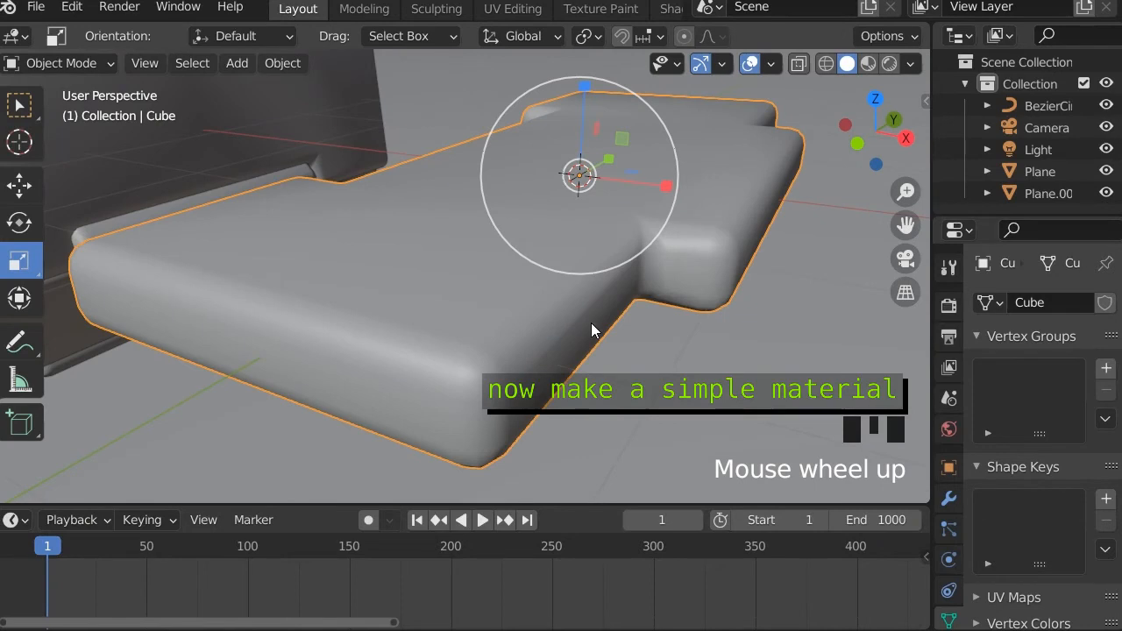
Set Metallic to 1 in the track link's Principled BSDF material.
scroll(948, 526, "down", 2)
left_click(950, 566)
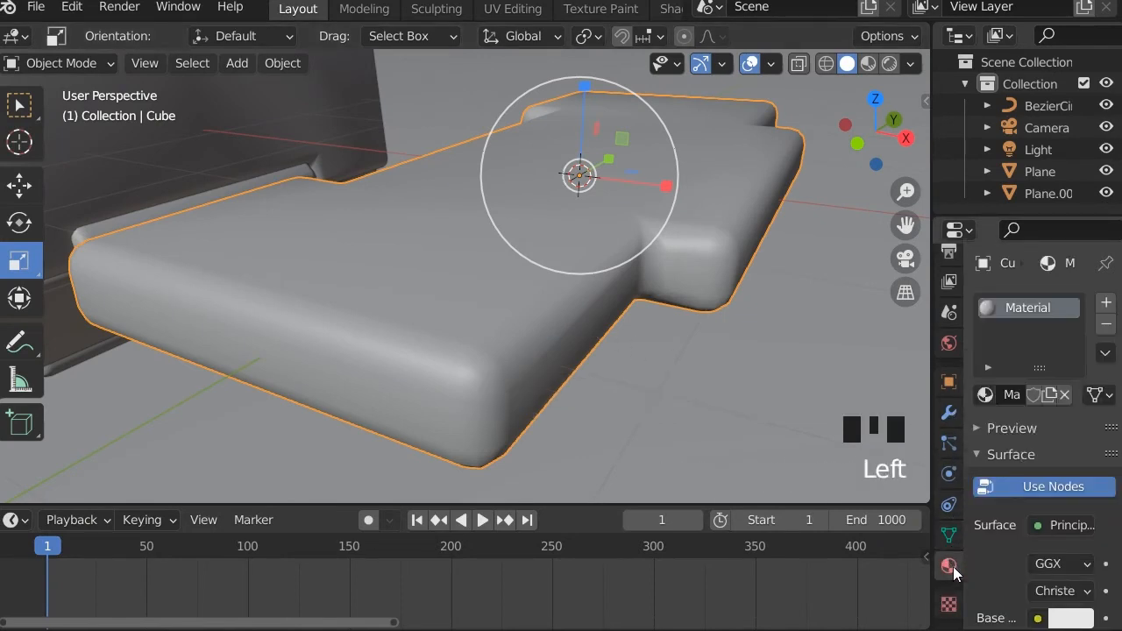
left_click_drag(931, 448, 852, 445)
scroll(956, 446, "down", 5)
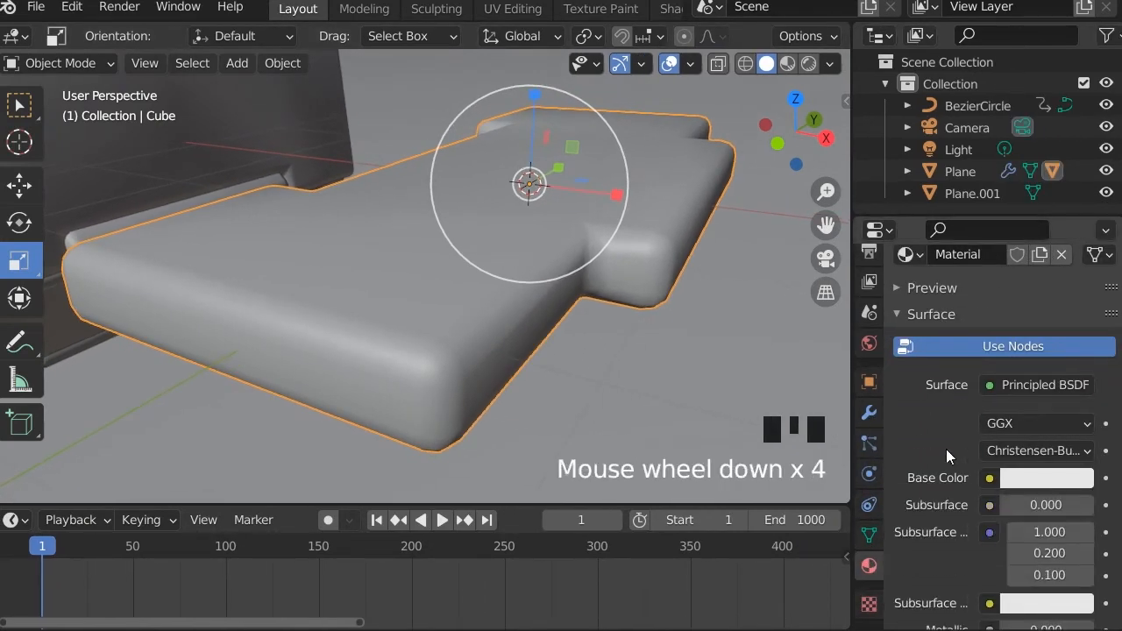
scroll(955, 452, "down", 6)
left_click_drag(1019, 387, 78, 388)
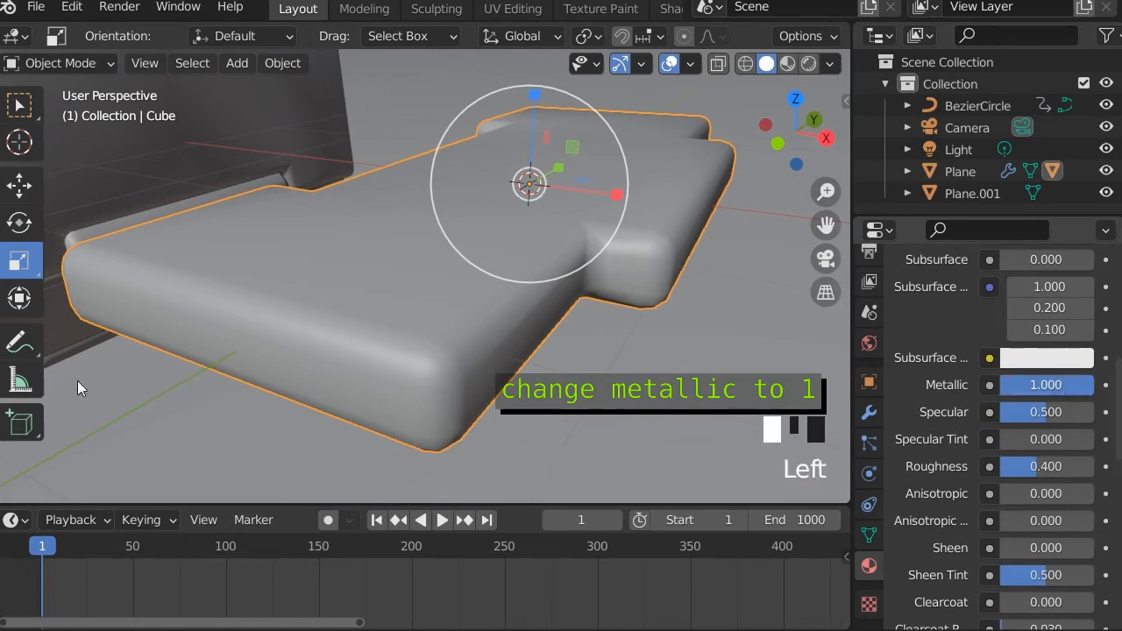
scroll(937, 312, "up", 11)
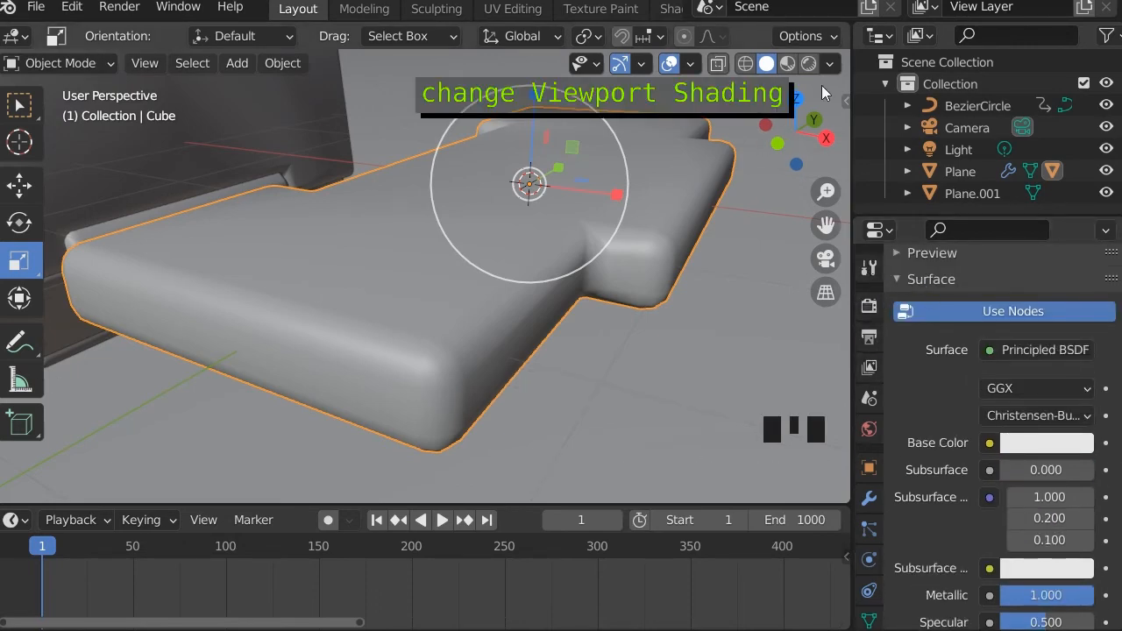
Switch the viewport to Material Preview shading and look at the scene through the camera.
left_click(787, 64)
scroll(343, 245, "down", 6)
middle_click_drag(438, 175, 657, 421)
scroll(806, 224, "up", 2)
left_click_drag(795, 135, 666, 181)
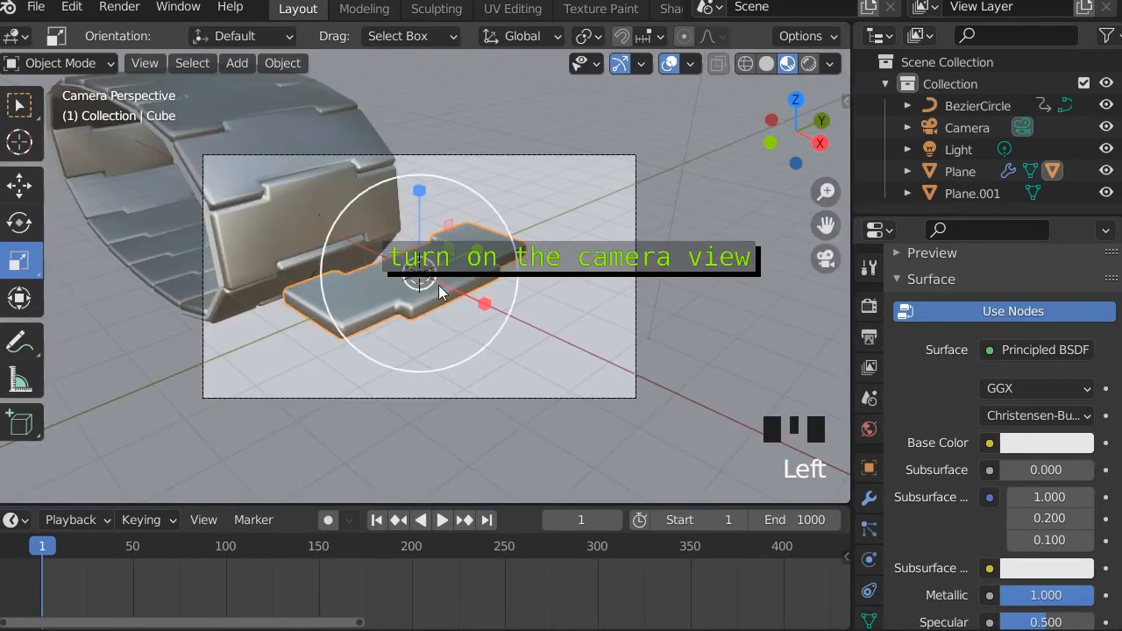
Select the camera and move it farther away from the track loop while viewing the scene in user perspective.
left_click(555, 155)
scroll(651, 188, "down", 3)
middle_click_drag(651, 187, 592, 239)
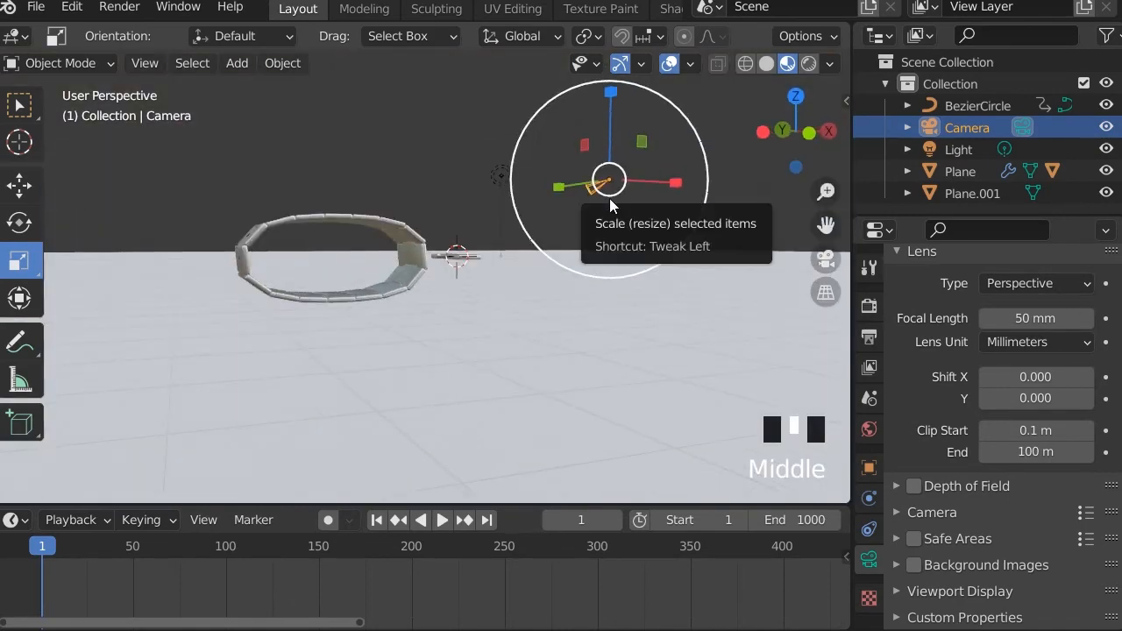
scroll(586, 214, "down", 6)
key("g")
left_click(797, 104)
middle_click_drag(704, 172, 548, 293)
scroll(496, 255, "up", 3)
key("g")
left_click(427, 281)
Look through the camera and shift it so the loop starts near the frame's upper-left with room to roll along X.
left_click(825, 258)
scroll(465, 295, "up", 6)
key("g")
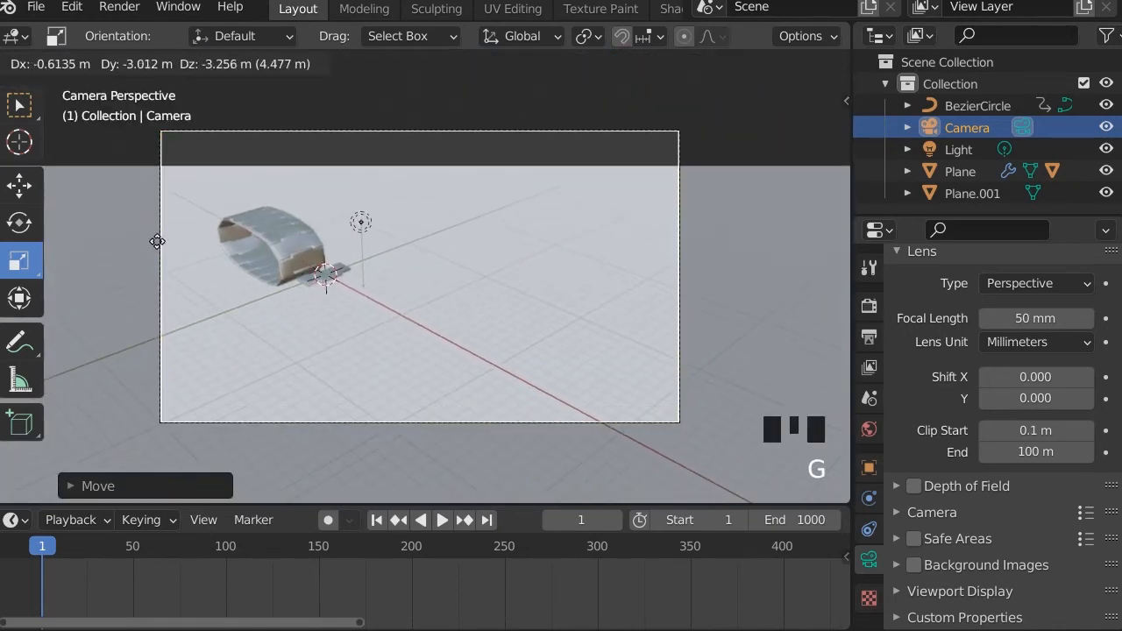
left_click(365, 414)
Play the animation through the camera, examine the loop rolling past the original link, and return to frame 0.
left_click(445, 521)
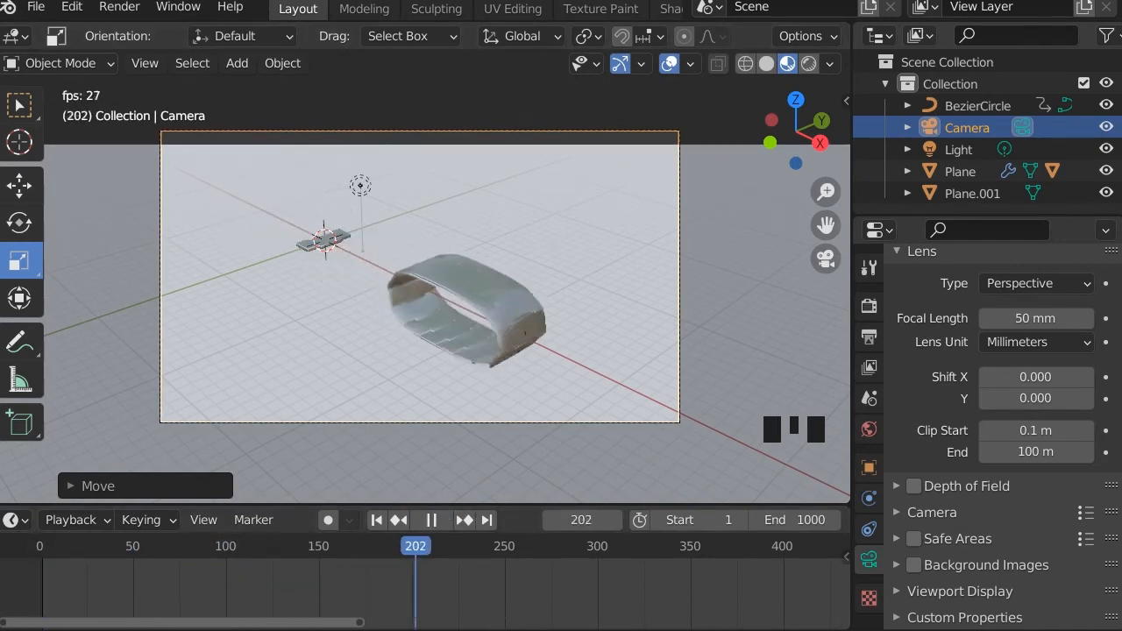
scroll(542, 324, "up", 4)
left_click(432, 520)
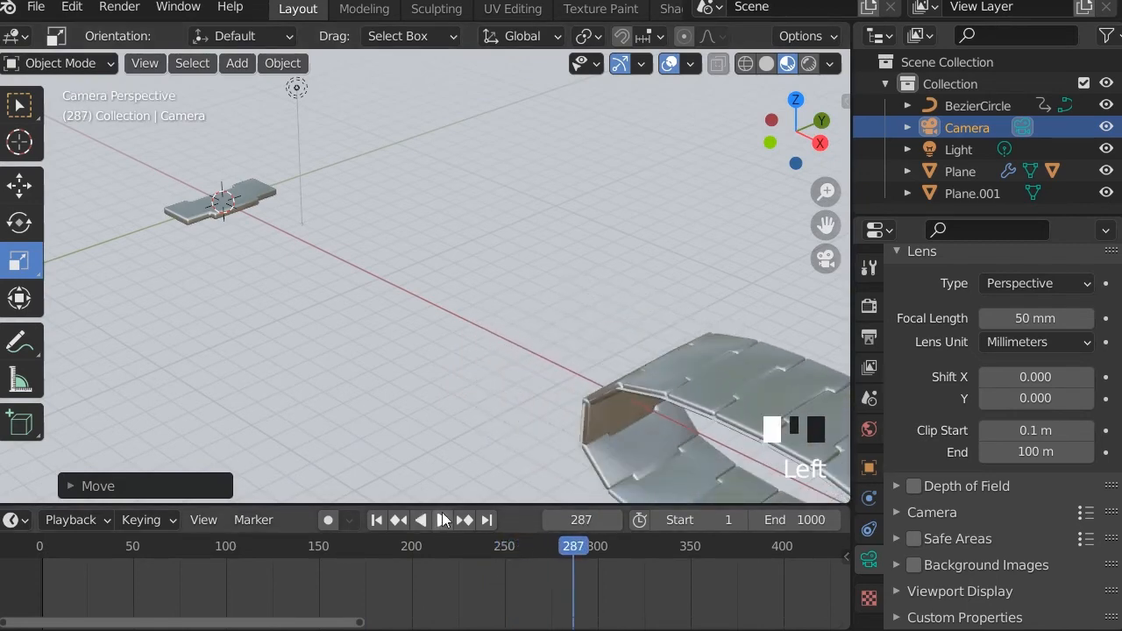
scroll(528, 233, "down", 5)
scroll(528, 233, "up", 2)
left_click_drag(576, 560, 41, 560)
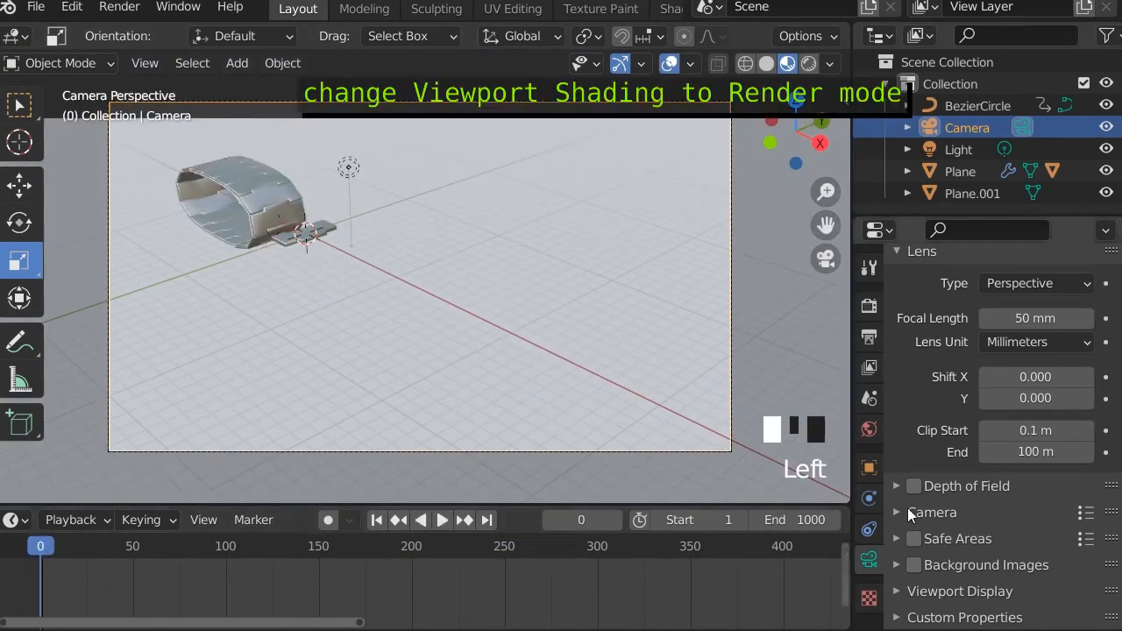
Switch the viewport to Rendered shading and take a close look at the track loop's links.
left_click(799, 63)
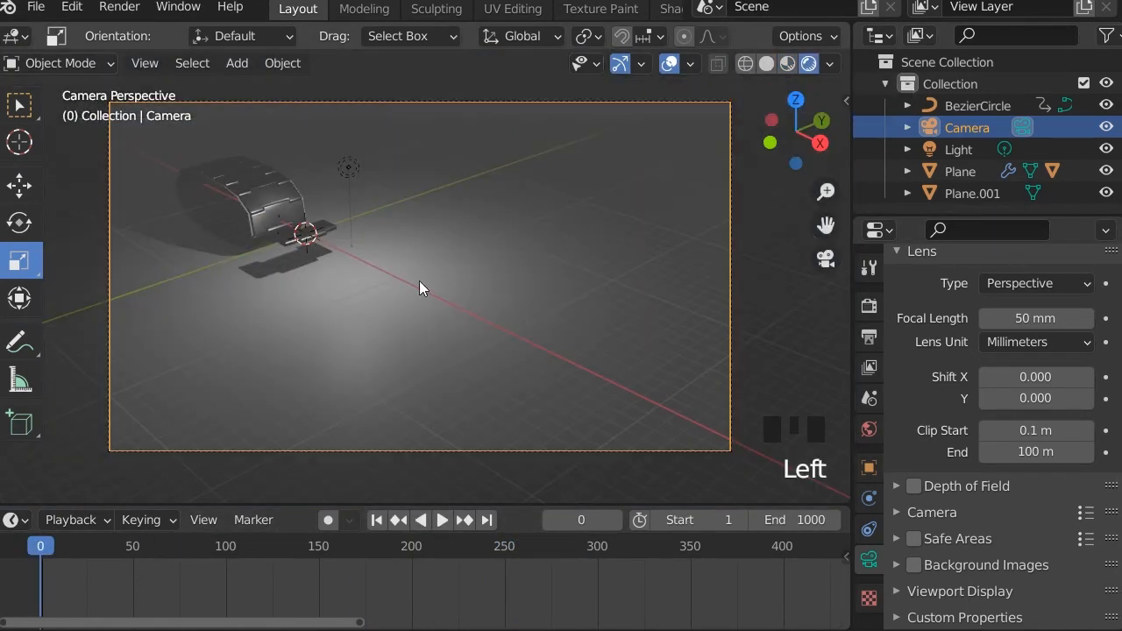
scroll(277, 210, "up", 2)
middle_click_drag(193, 201, 237, 197)
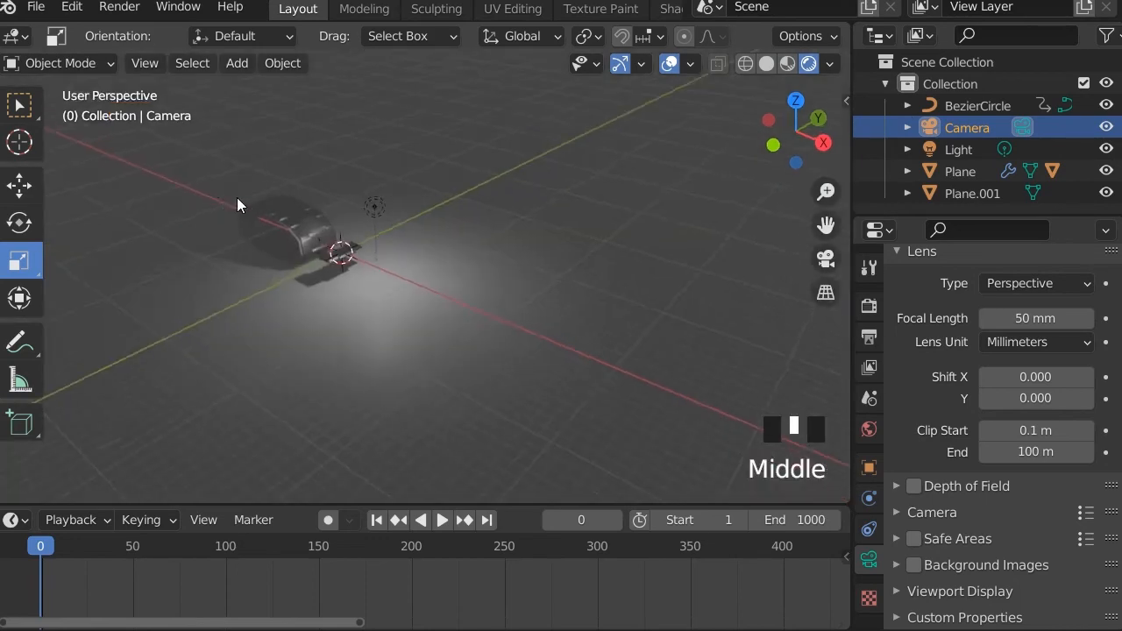
scroll(292, 291, "up", 4)
scroll(195, 263, "up", 1)
scroll(444, 237, "up", 2)
middle_click_drag(444, 238, 414, 163)
Select the instancer plane on the track loop and turn off Render for its instancer in the Instancing settings.
triple_click(414, 163)
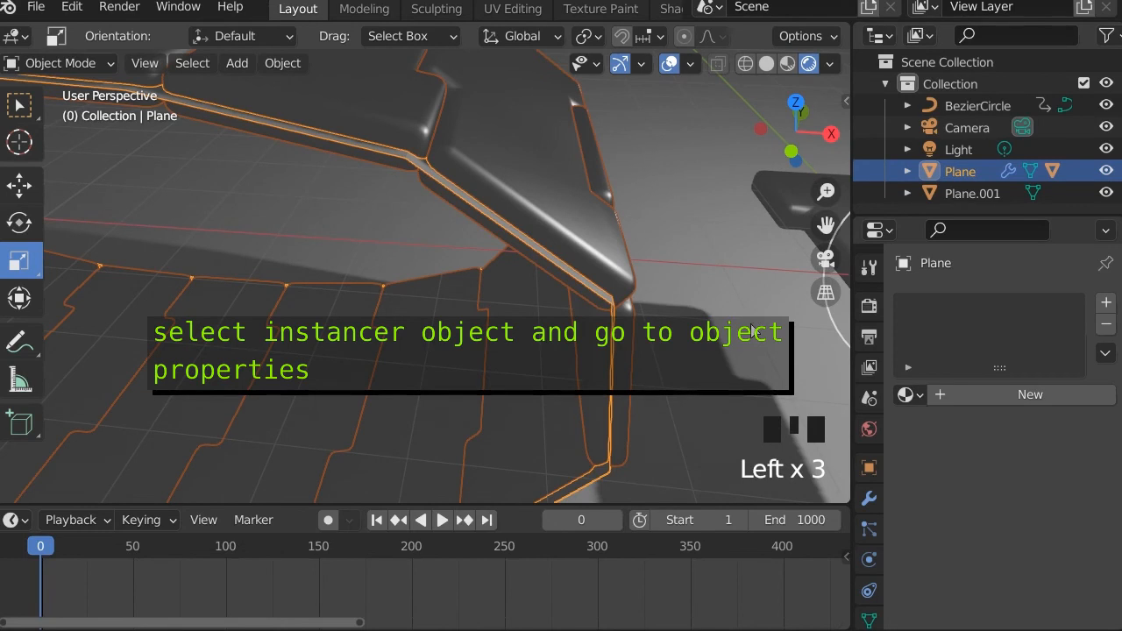
scroll(873, 508, "down", 1)
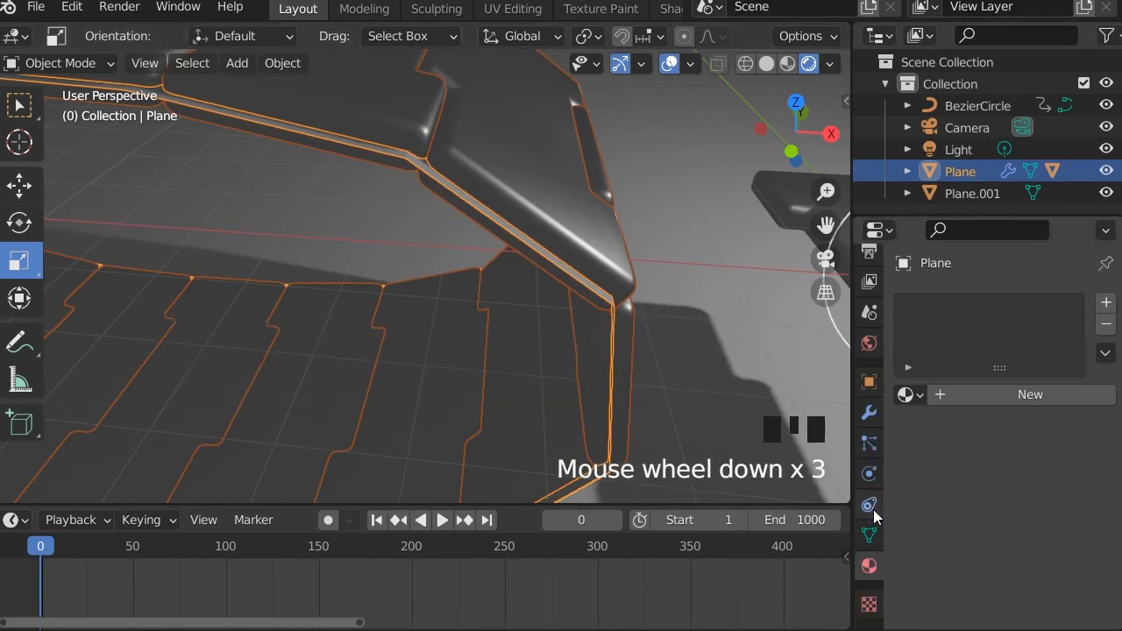
left_click(869, 382)
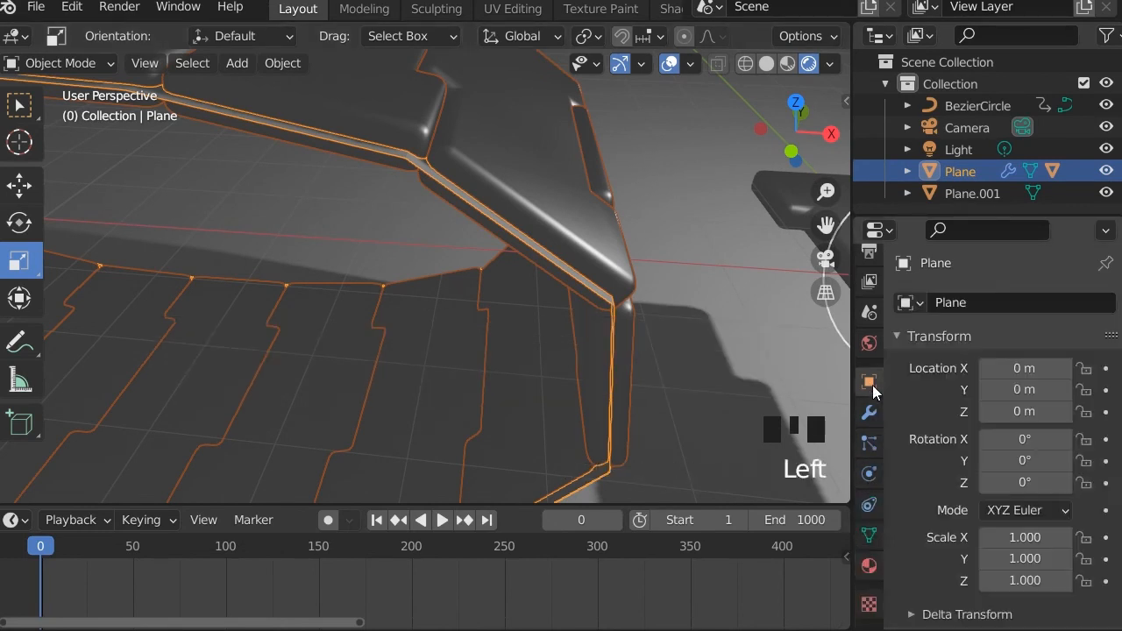
scroll(951, 416, "down", 10)
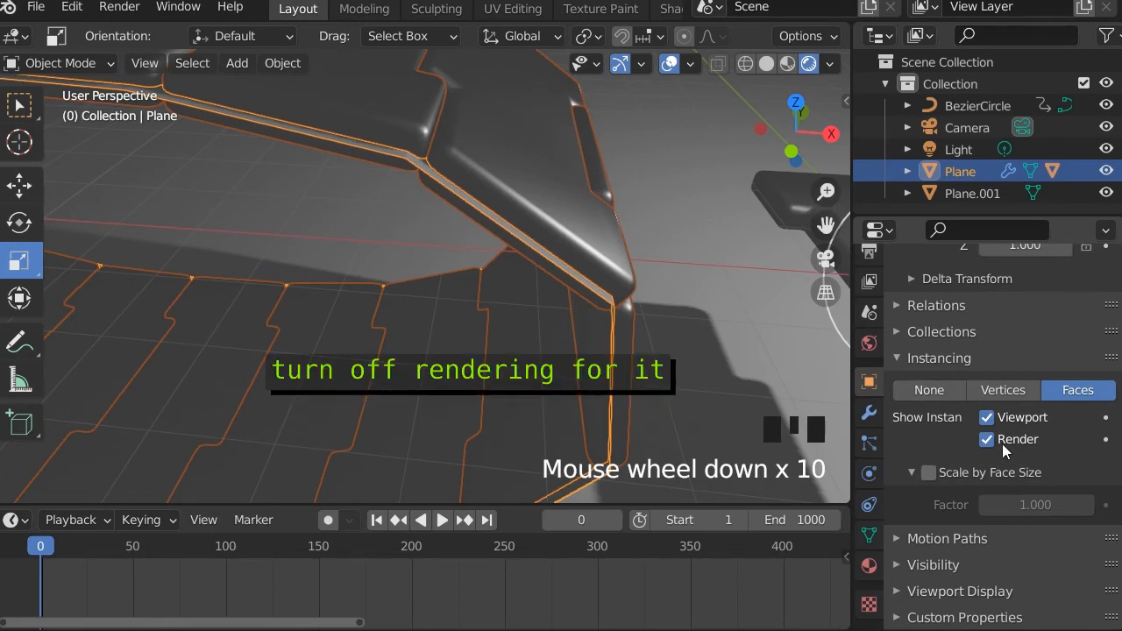
left_click(987, 439)
middle_click_drag(824, 412, 645, 260)
Render the current frame as an image, inspect the track loop in it, and close the render result.
double_click(619, 184)
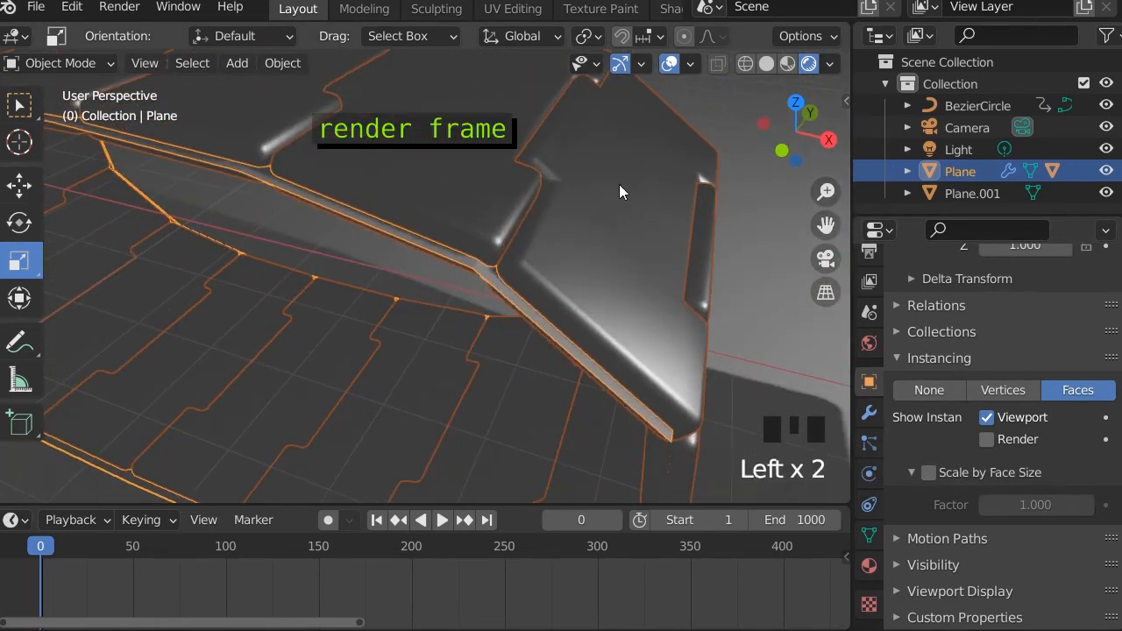
left_click(122, 12)
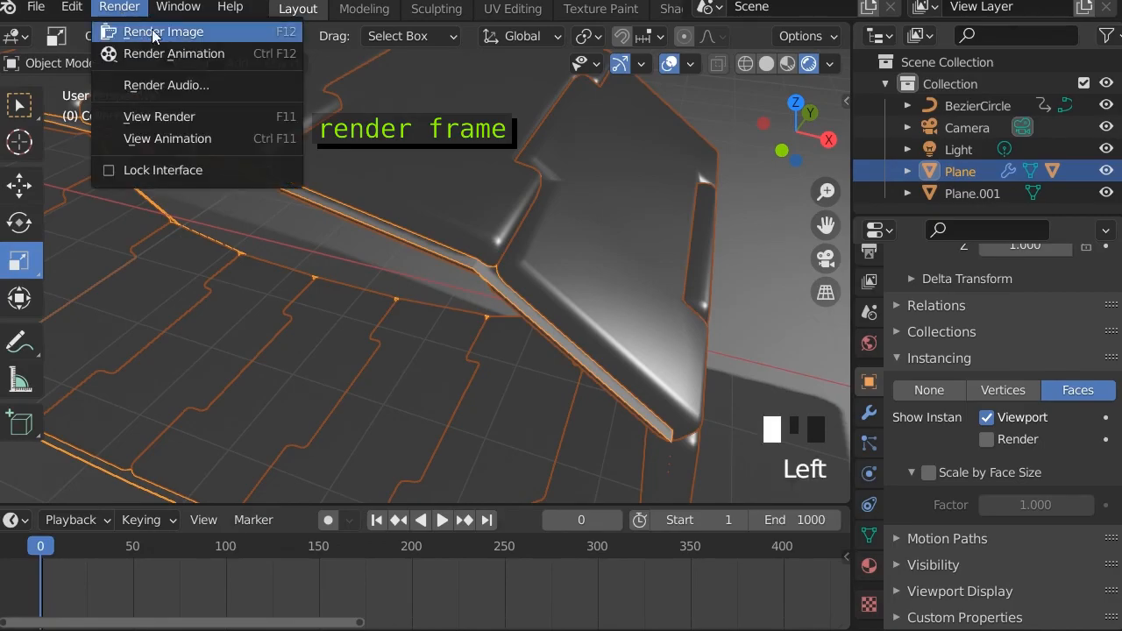
left_click(155, 33)
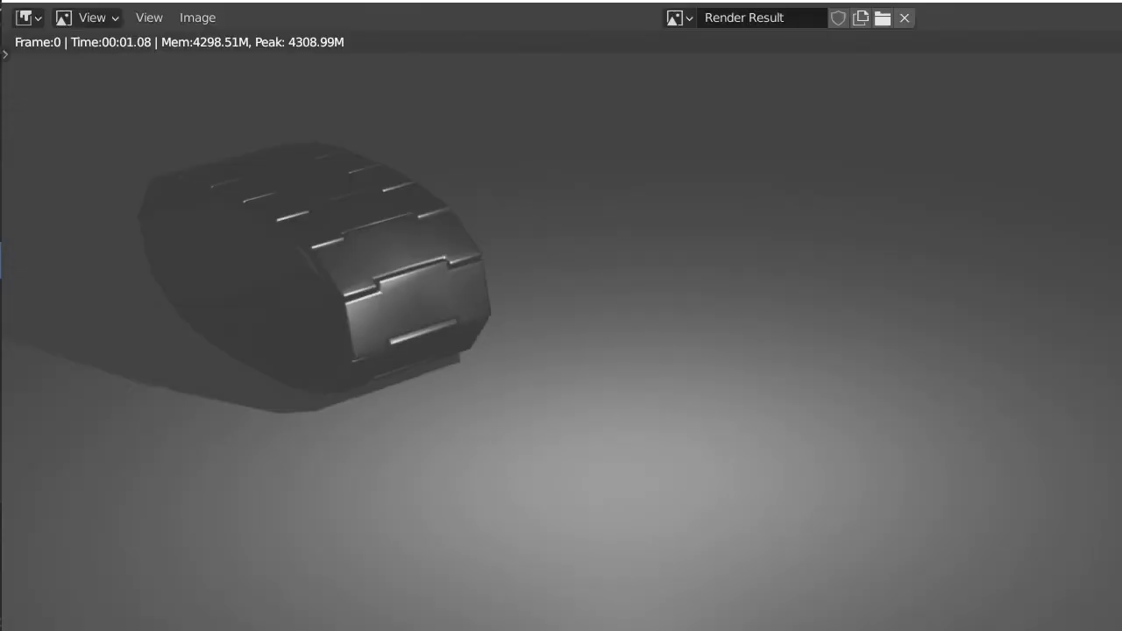
key("Escape")
middle_click_drag(509, 276, 501, 270)
scroll(504, 272, "down", 2)
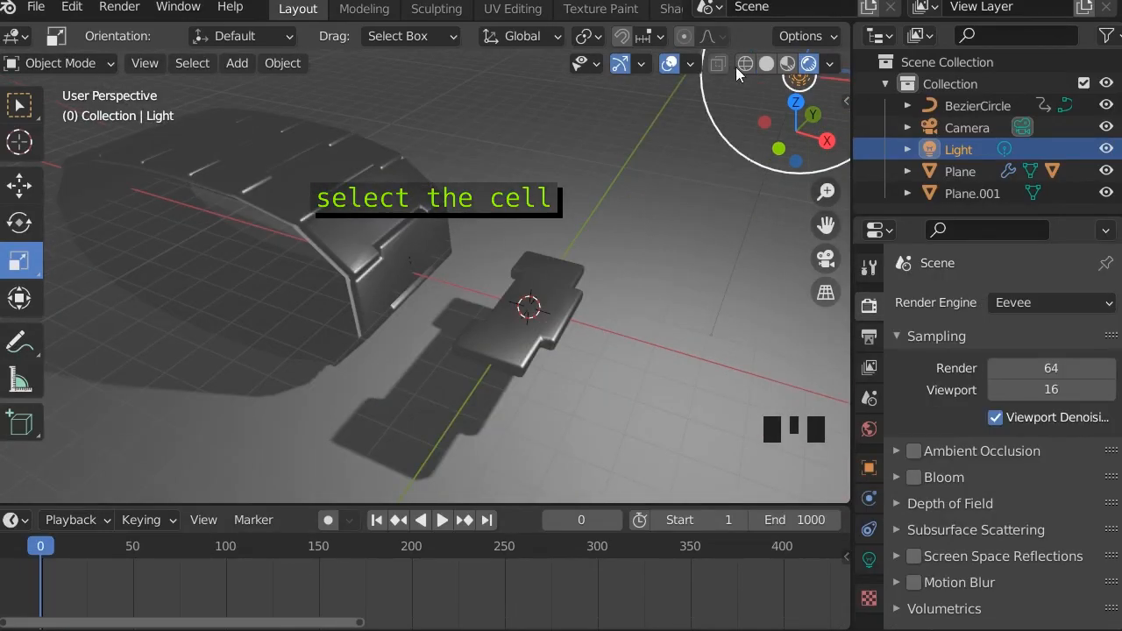
Switch the viewport to Solid shading and hide the original link beside the track loop.
left_click(770, 62)
left_click(565, 283)
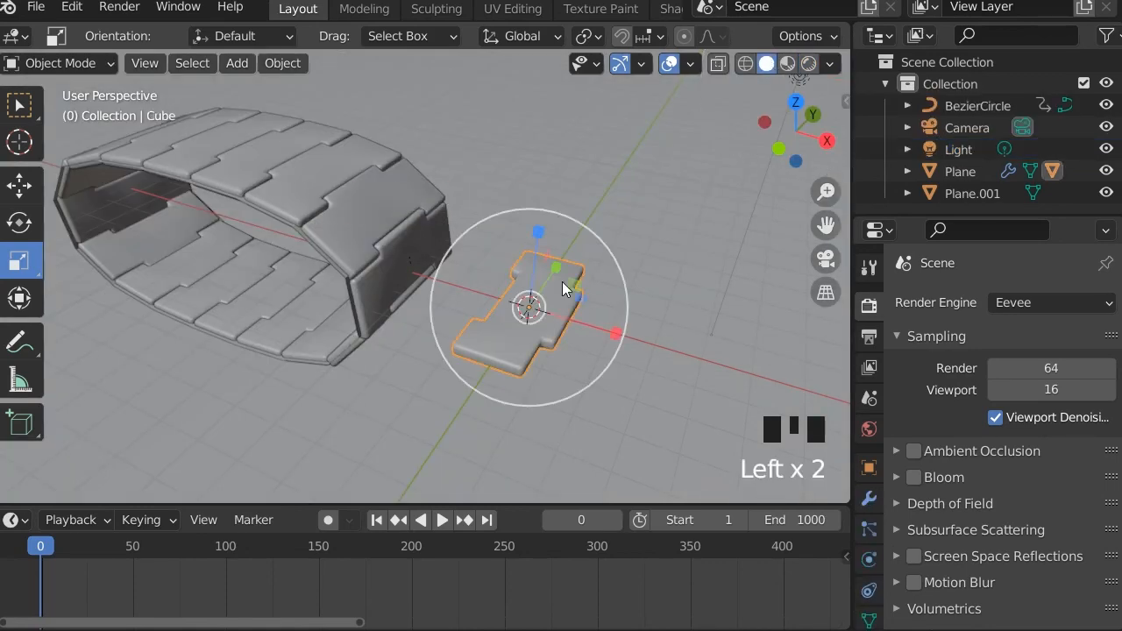
key("h")
middle_click_drag(501, 251, 452, 238)
scroll(595, 225, "up", 2)
scroll(450, 241, "down", 2)
scroll(451, 241, "up", 2)
View the scene through the camera in Rendered shading and play the animation.
key("KP_0")
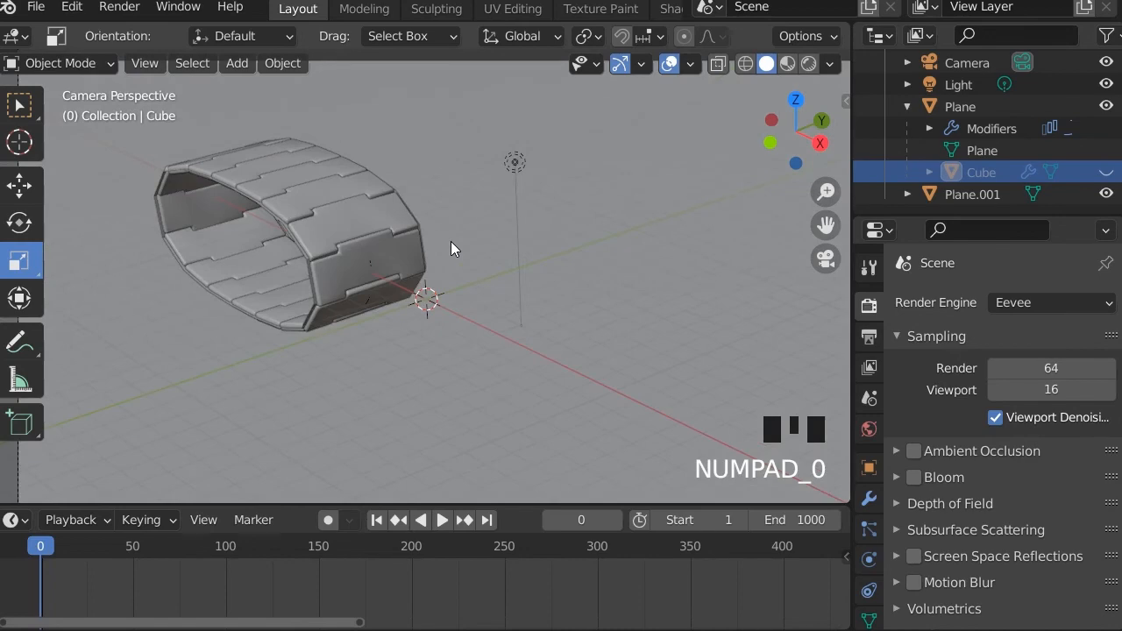
scroll(496, 270, "down", 5)
mouse_move(495, 275)
middle_mouse_down("shift")
mouse_move(561, 272)
mouse_move(721, 110)
middle_mouse_up("shift")
left_click(787, 63)
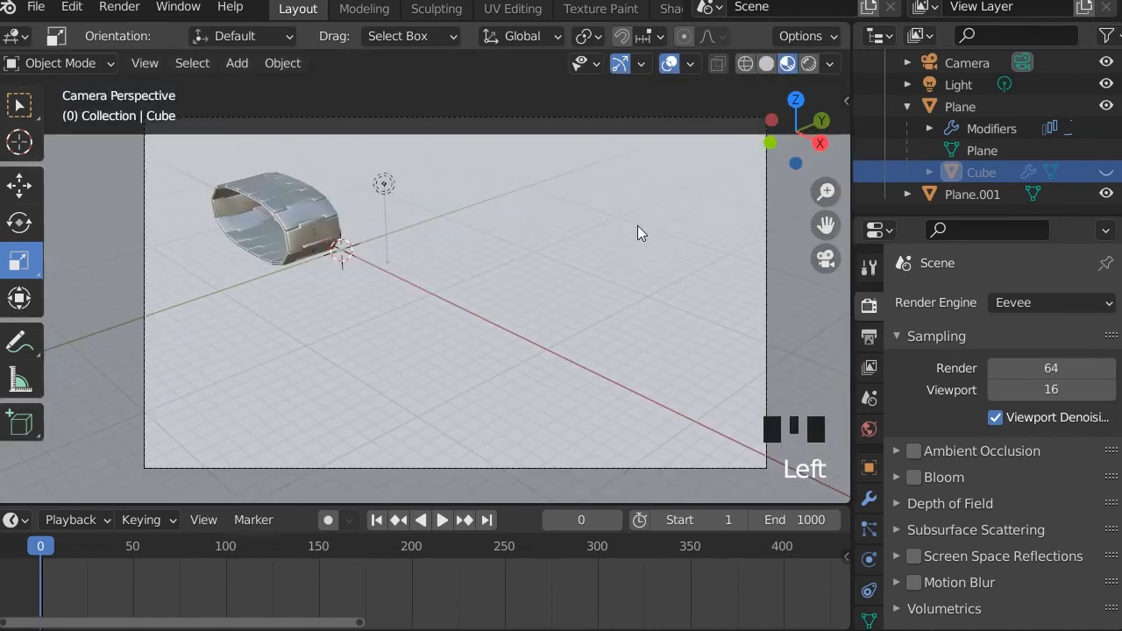
left_click(808, 63)
scroll(597, 315, "up", 2)
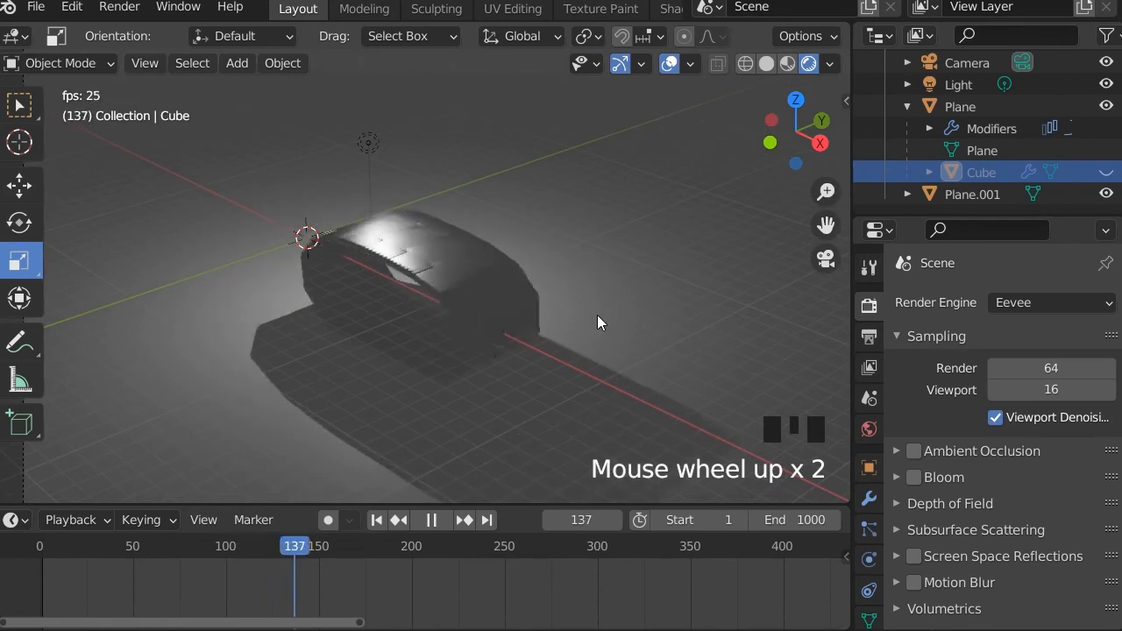
Maximize the viewport, watch the loop roll through the camera frame, and restart the playback from the first frame.
key("ctrl+space")
scroll(694, 324, "down", 3)
scroll(703, 360, "up", 1)
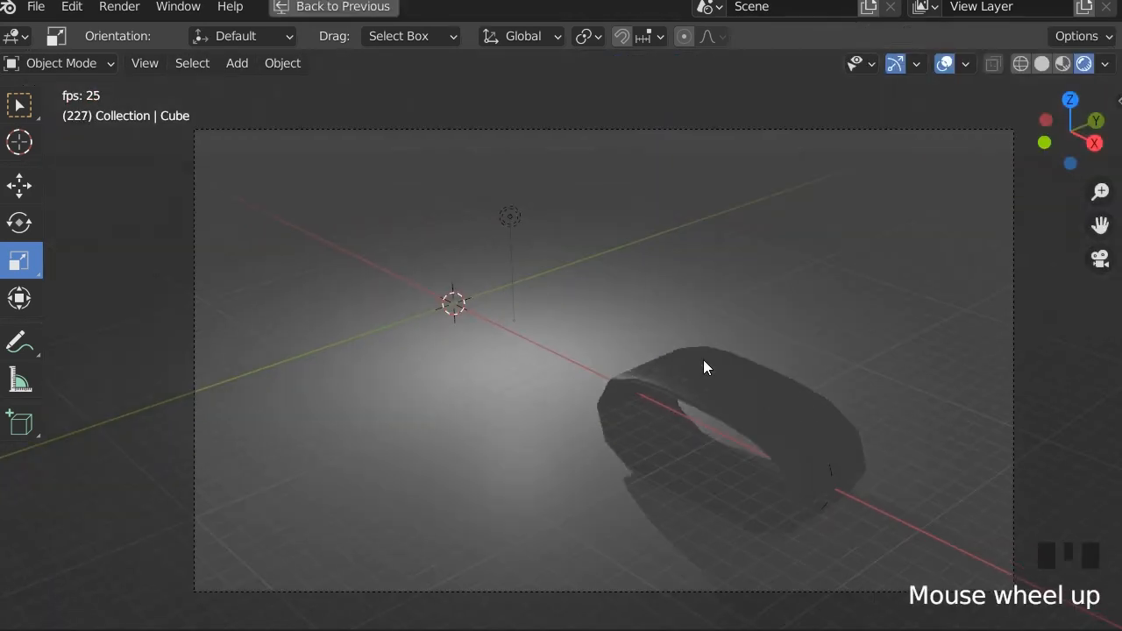
middle_click_drag(755, 383, 688, 331, "shift")
scroll(688, 331, "up", 1)
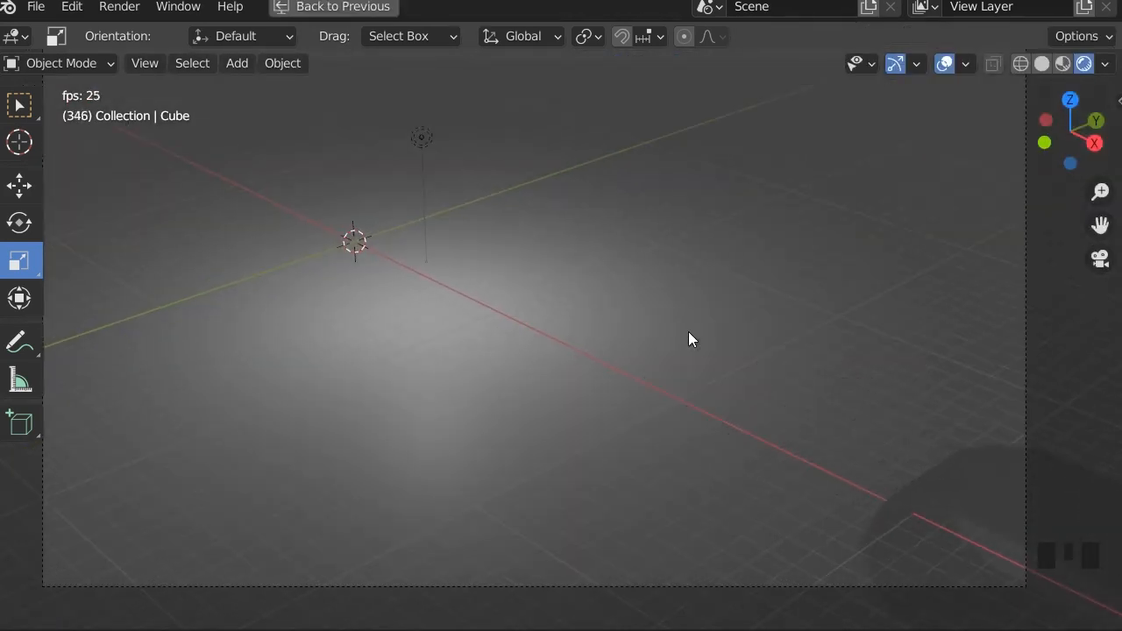
key("shift+Left")
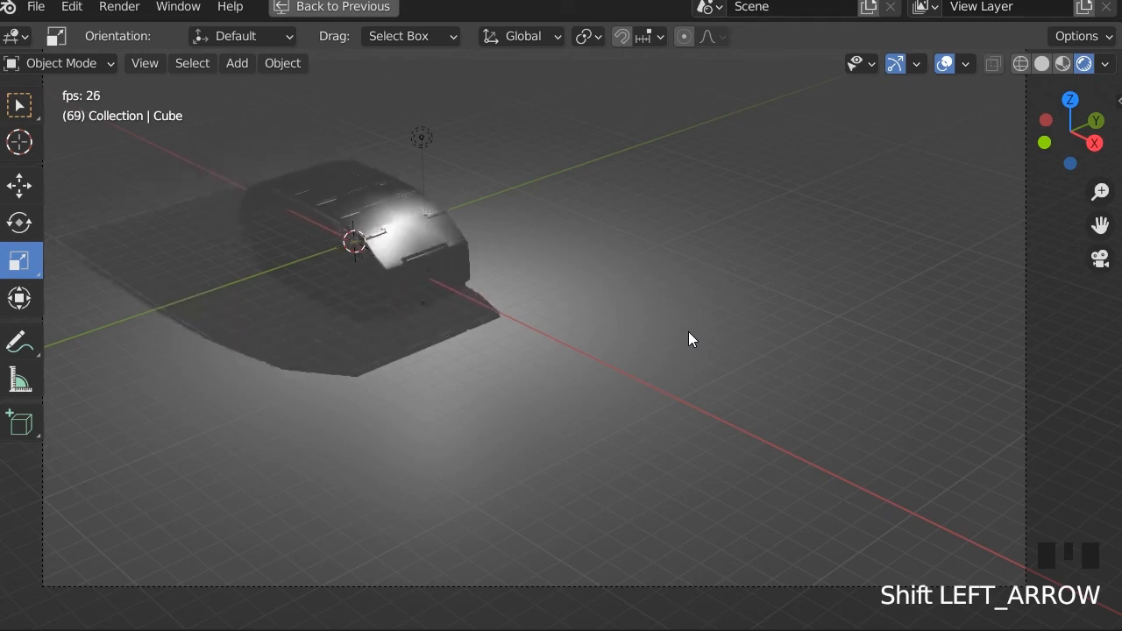